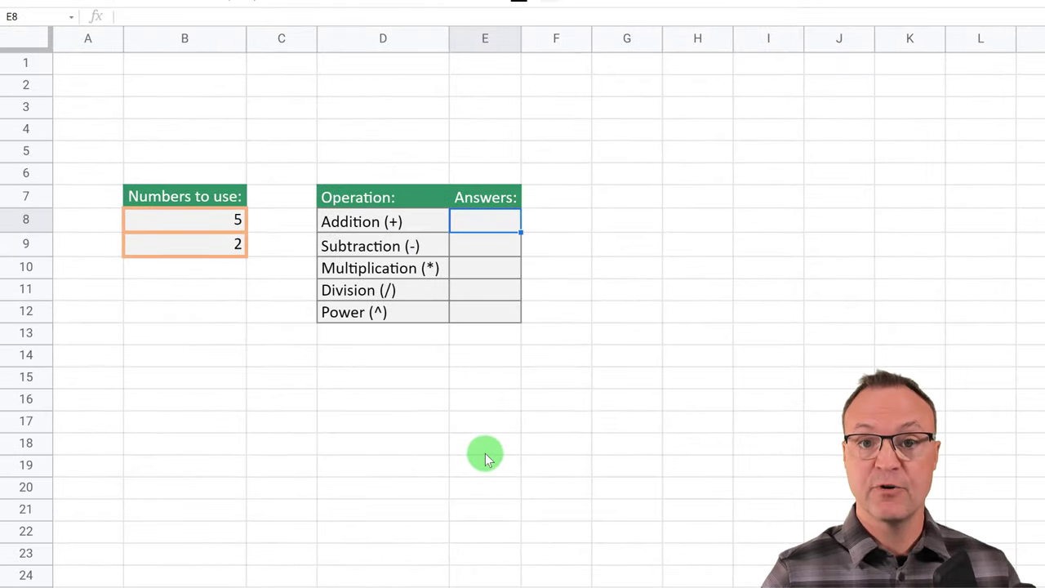
# Enter the formula =8+5 in the empty cell D2.
pyautogui.click(351, 90)
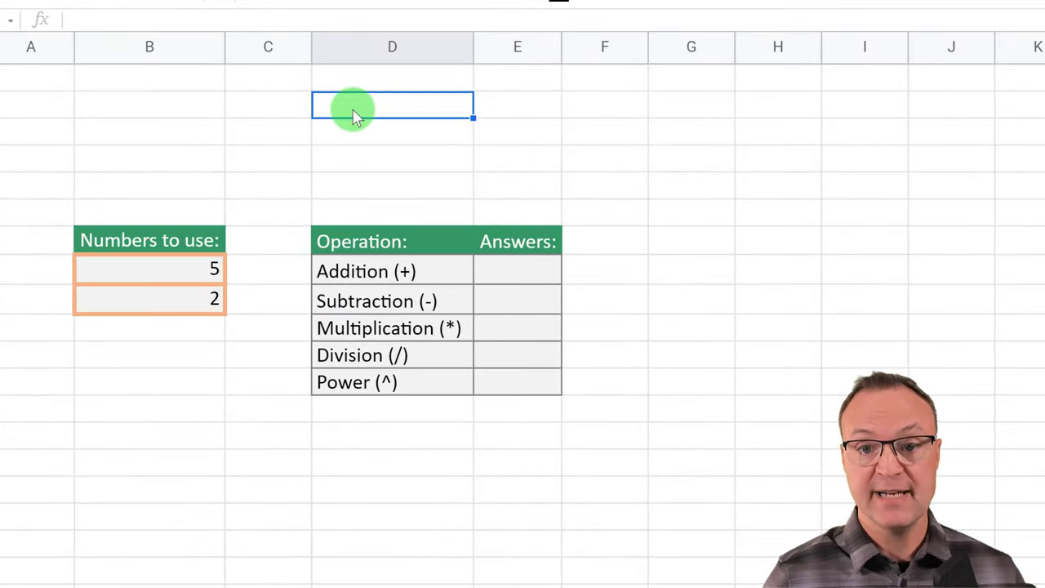
pyautogui.write('=')
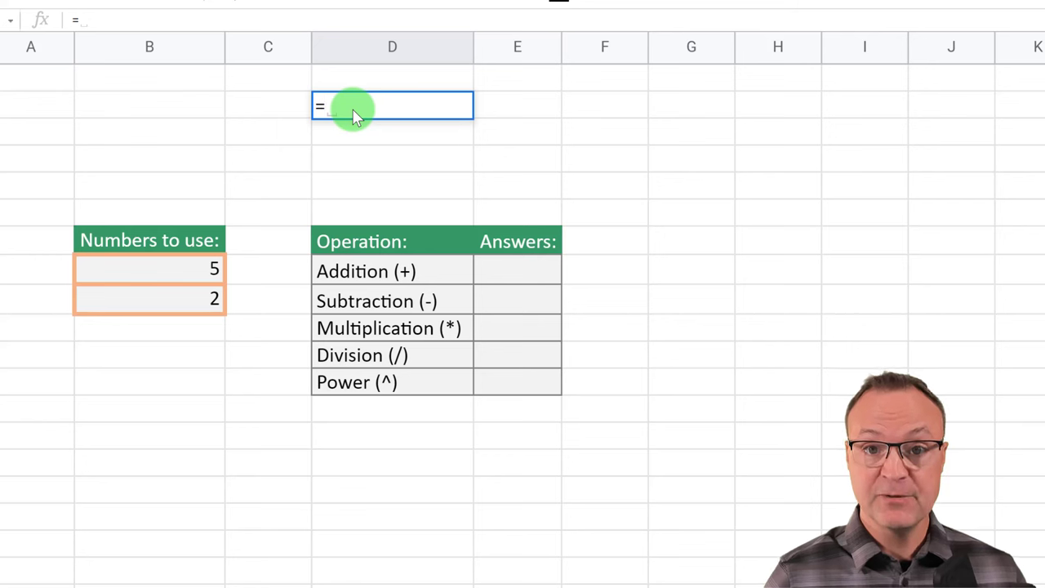
pyautogui.write('8')
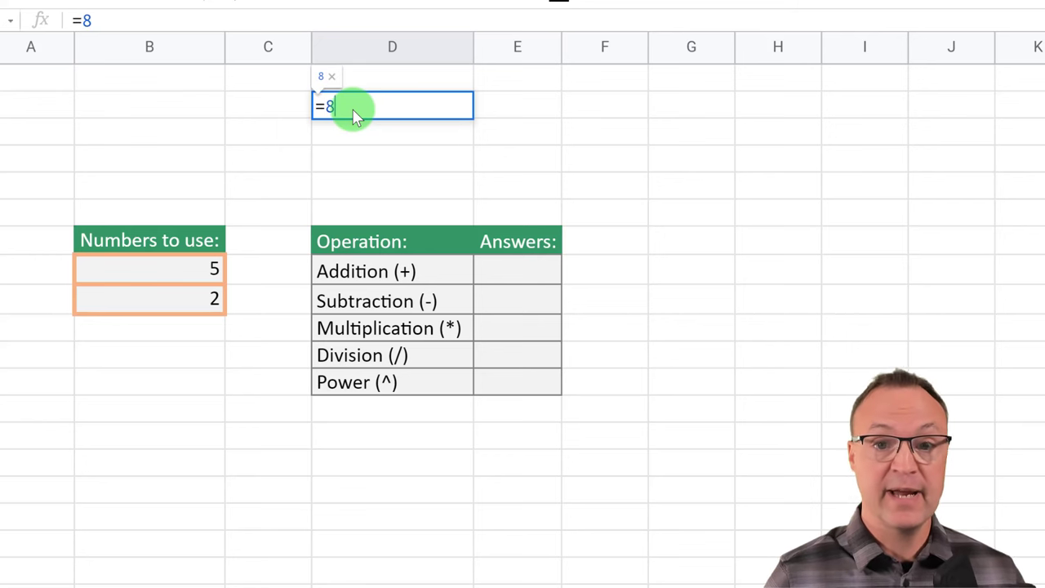
pyautogui.write('+')
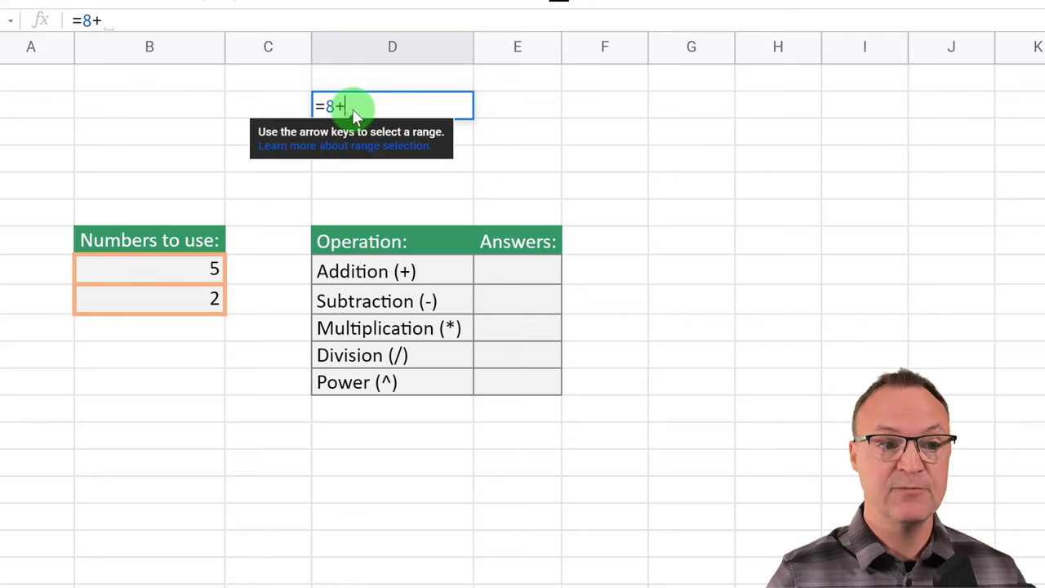
pyautogui.write('5')
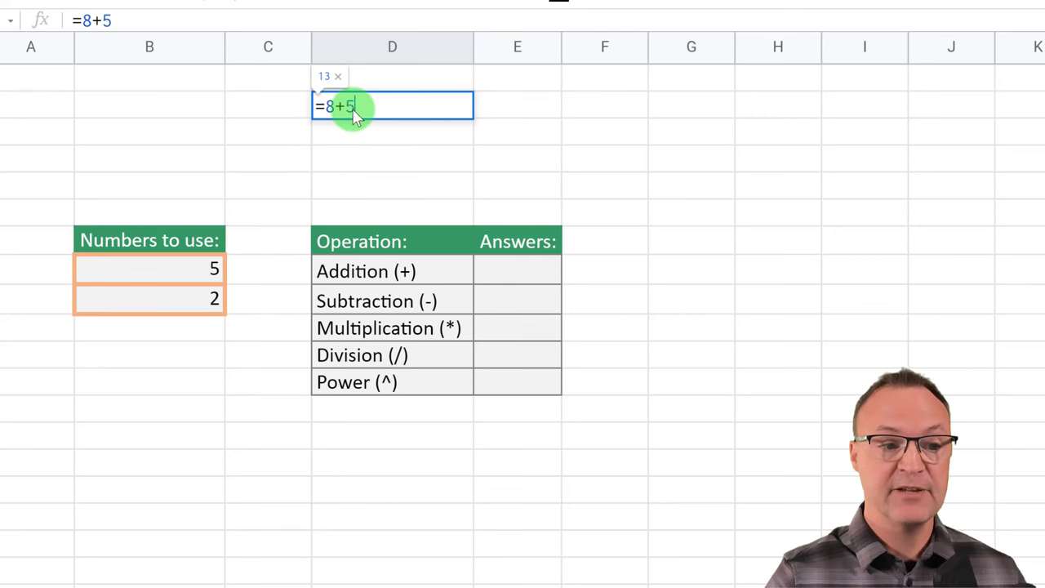
pyautogui.press('Return')
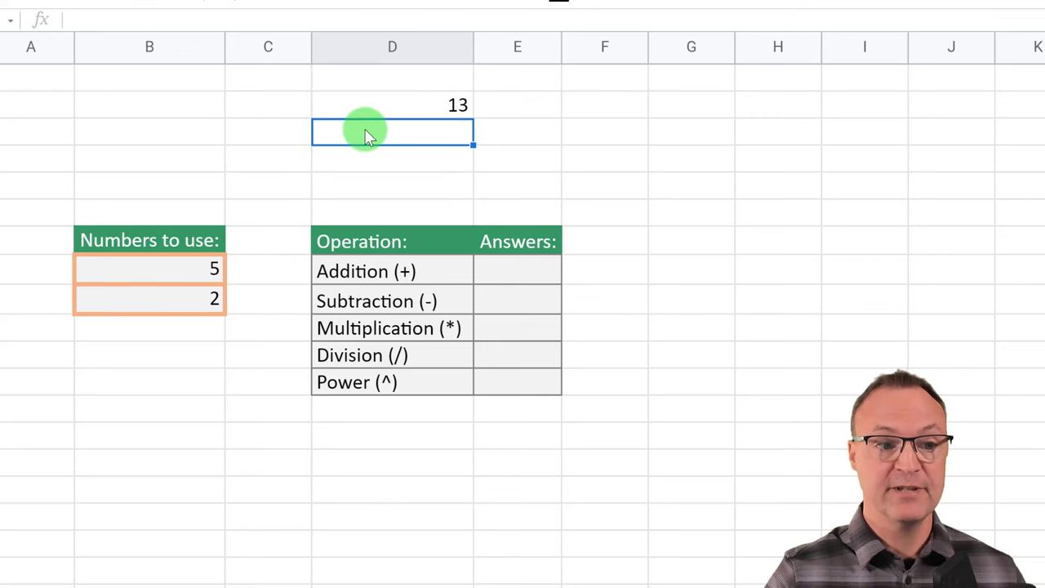
# Edit the formula in D2 through the formula bar so it reads =8+6.
pyautogui.click(452, 114)
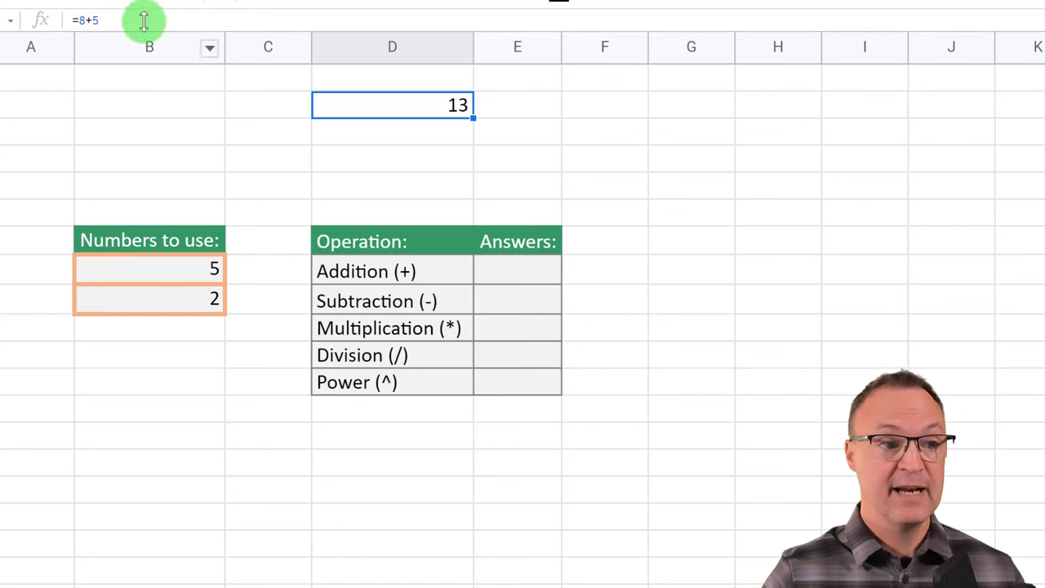
pyautogui.click(111, 18)
pyautogui.press('BackSpace')
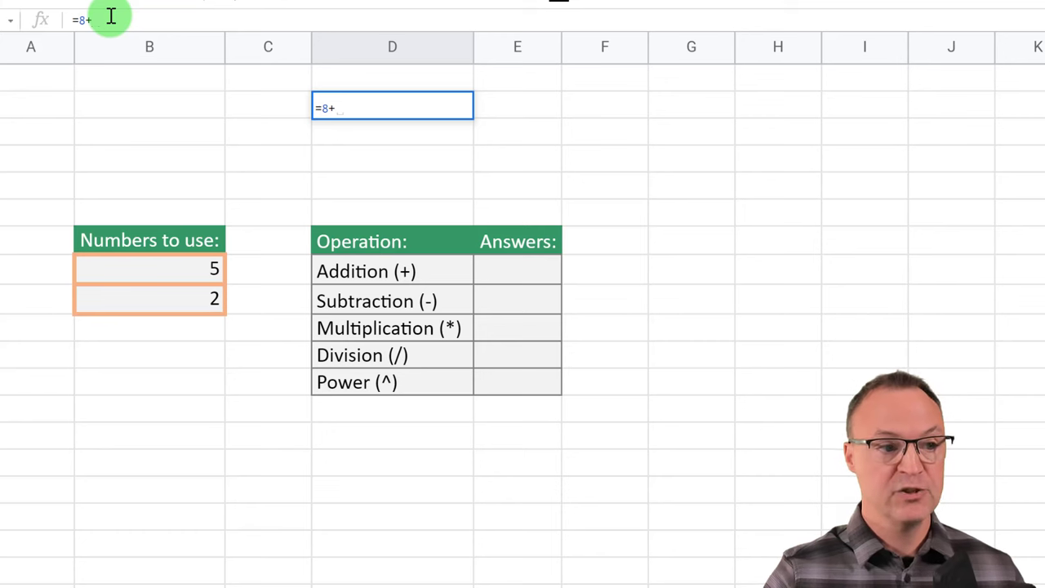
pyautogui.write('6')
pyautogui.press('Return')
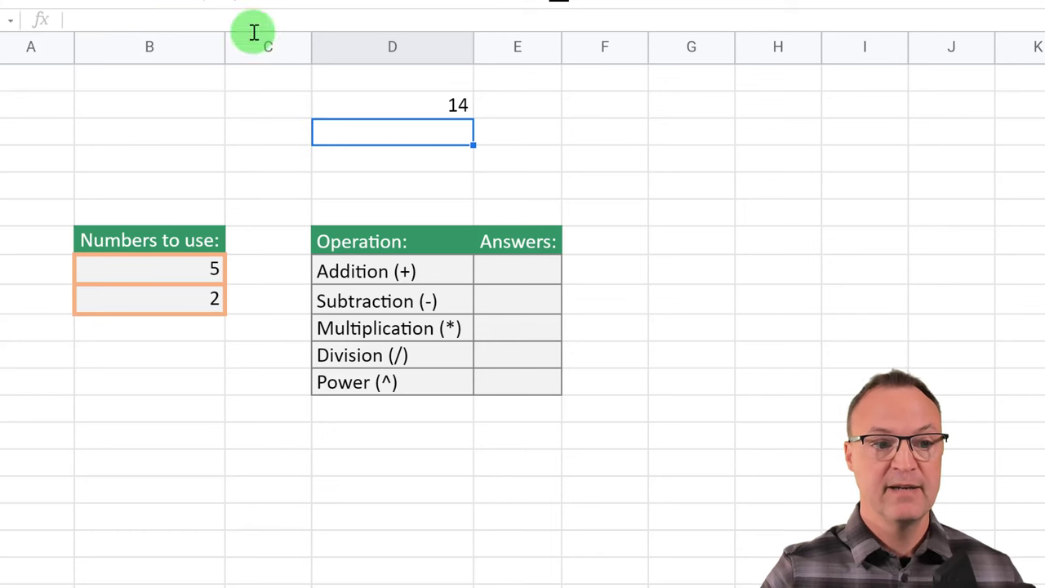
# Edit the formula in D2 directly in the cell so it reads =8+8.
pyautogui.doubleClick(424, 105)
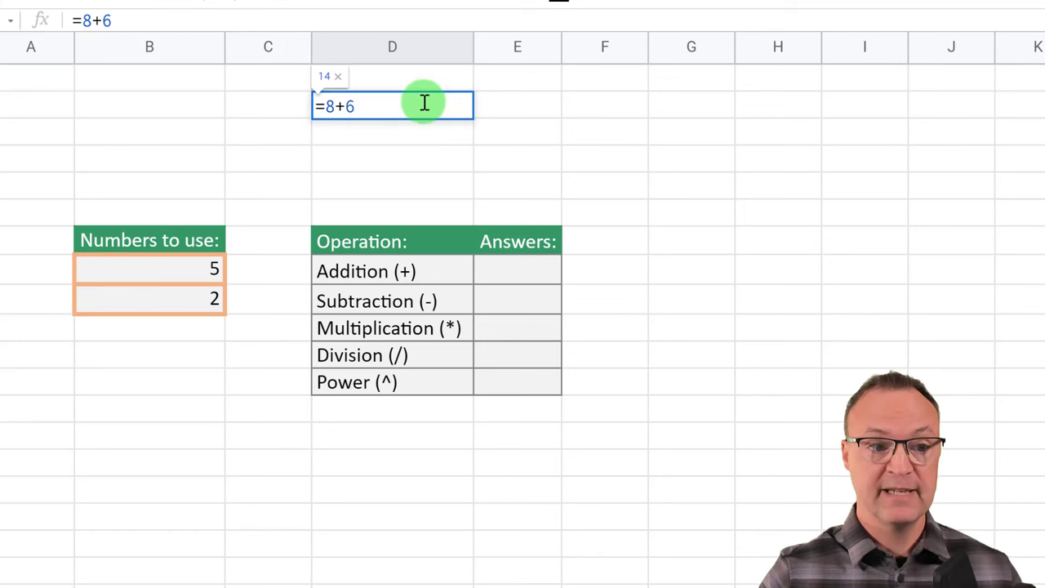
pyautogui.press('BackSpace')
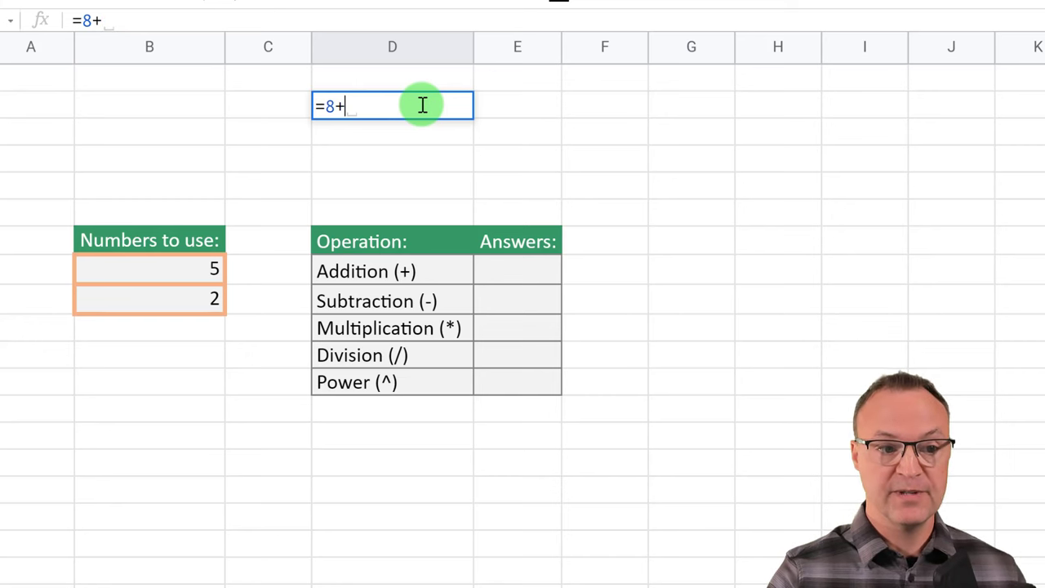
pyautogui.write('8')
pyautogui.press('Return')
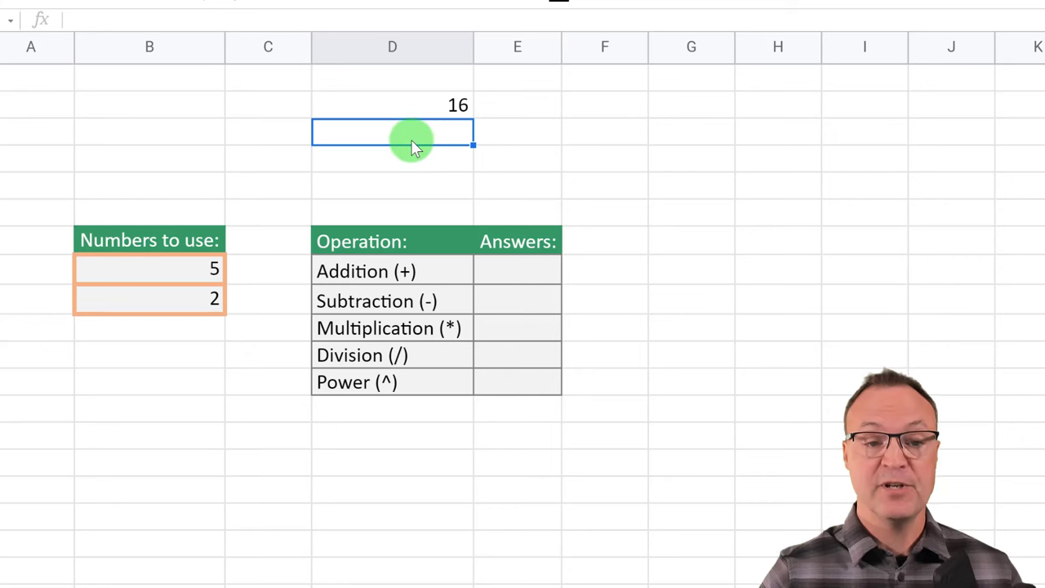
# Try entering 8+5 without an equals sign in cell D3, and clear that cell again.
pyautogui.write('8')
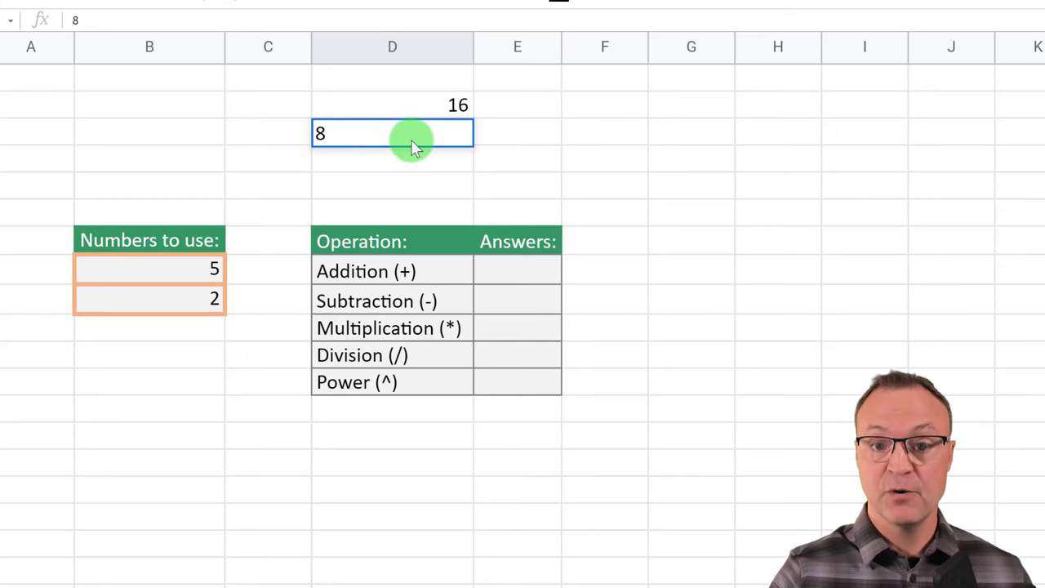
pyautogui.write('+5')
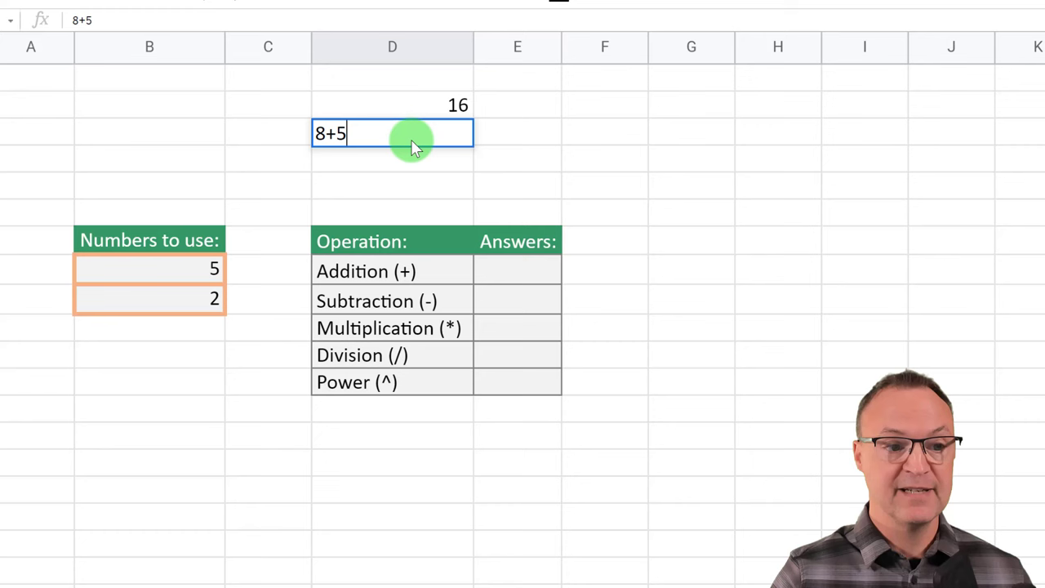
pyautogui.press('Return')
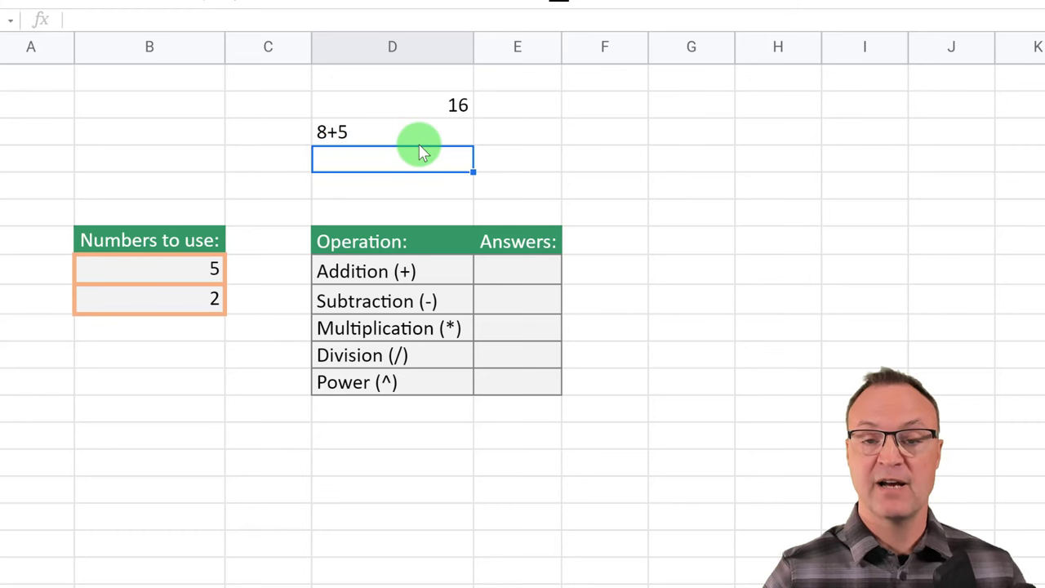
pyautogui.click(392, 139)
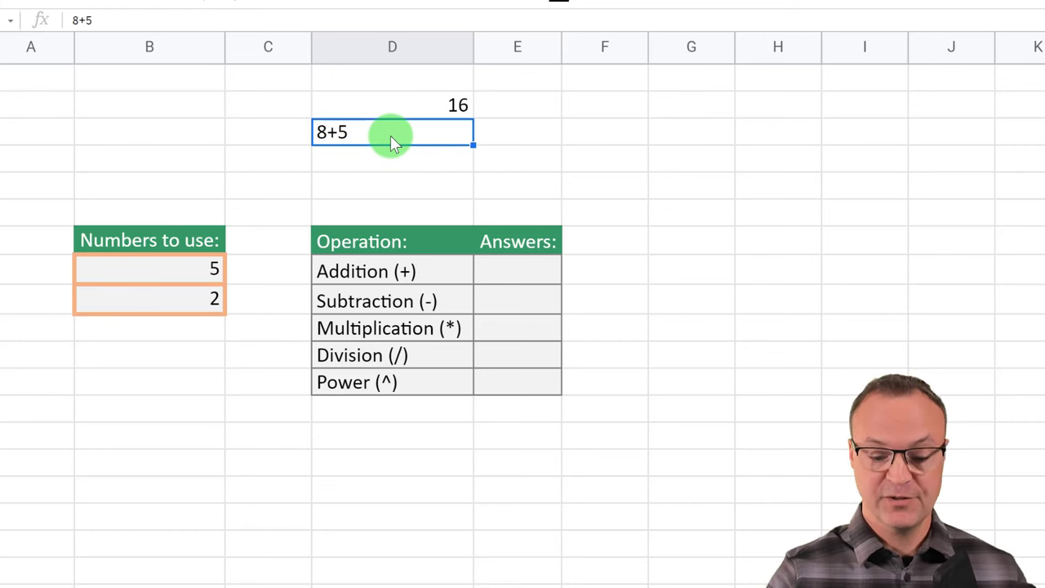
pyautogui.press('Delete')
pyautogui.click(391, 186)
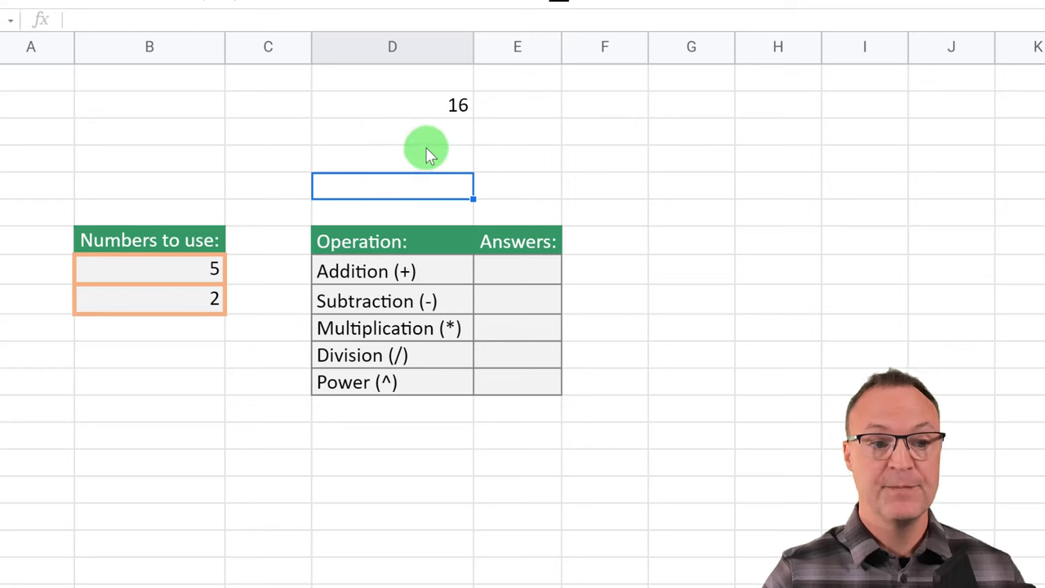
pyautogui.click(436, 113)
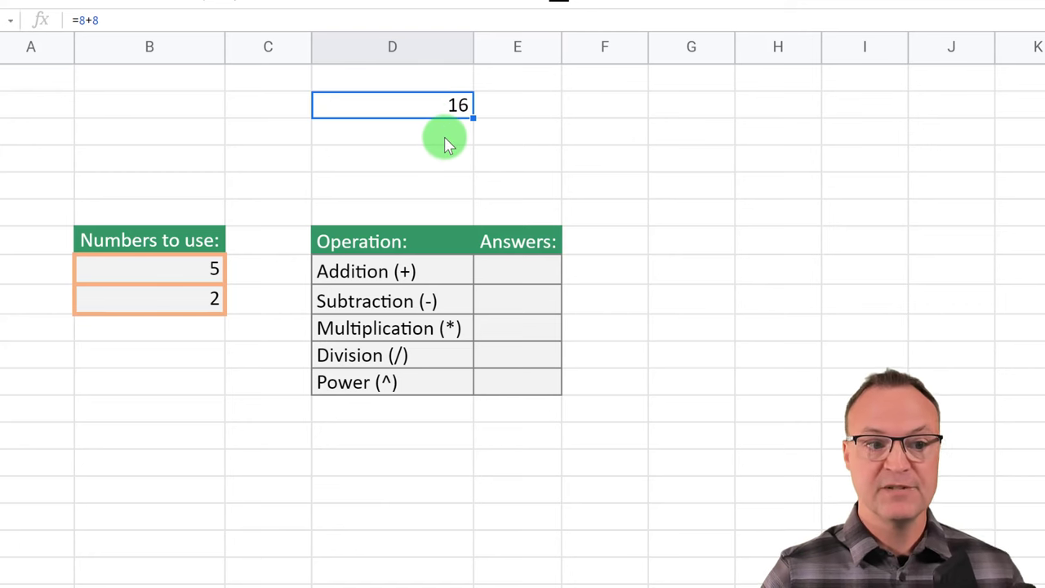
pyautogui.click(446, 139)
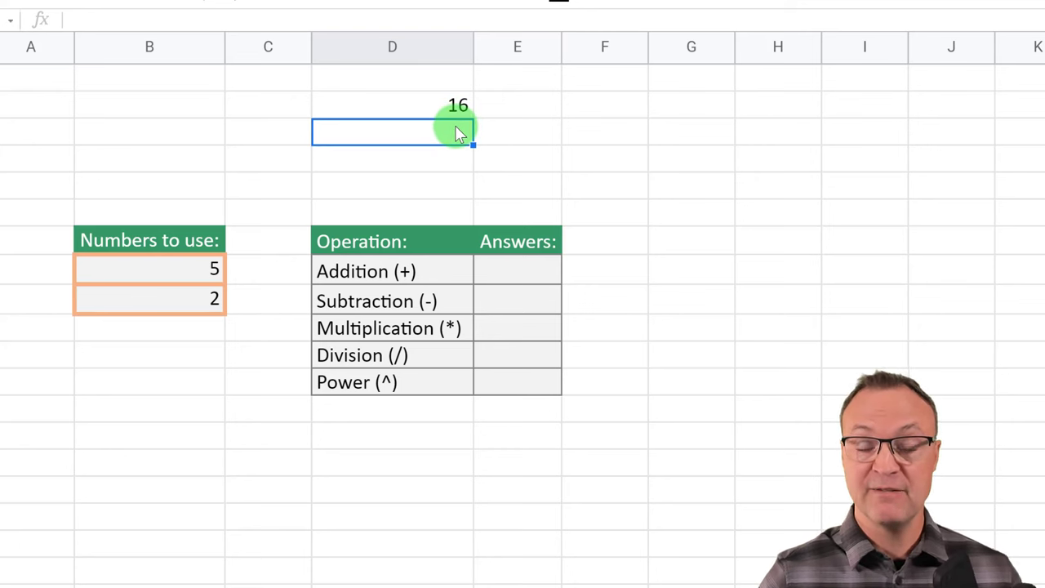
pyautogui.click(444, 111)
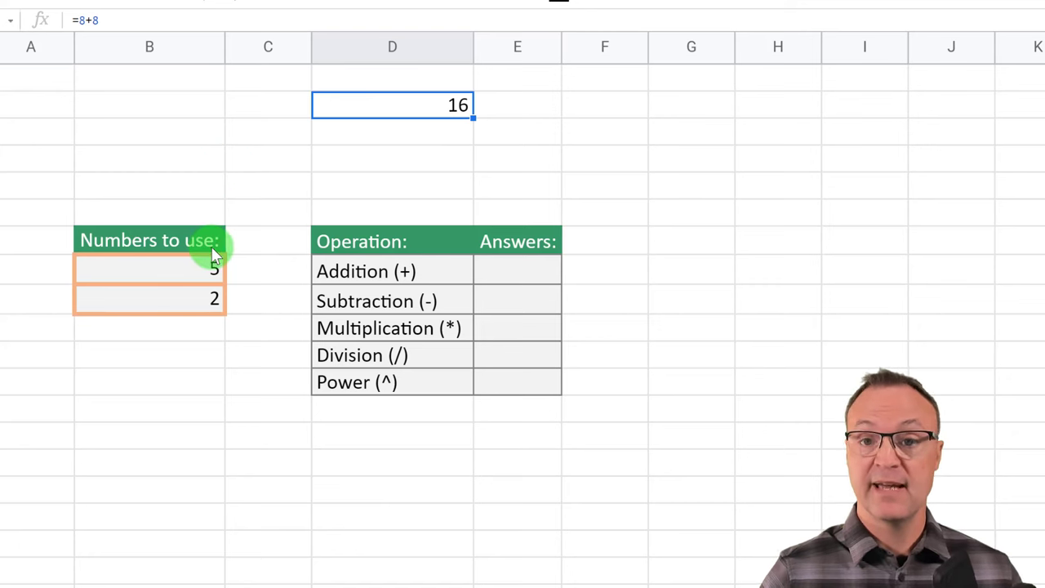
# Enter the formula =B8+B9 in the Addition answer cell E8 using cell references, and check its formula.
pyautogui.click(516, 277)
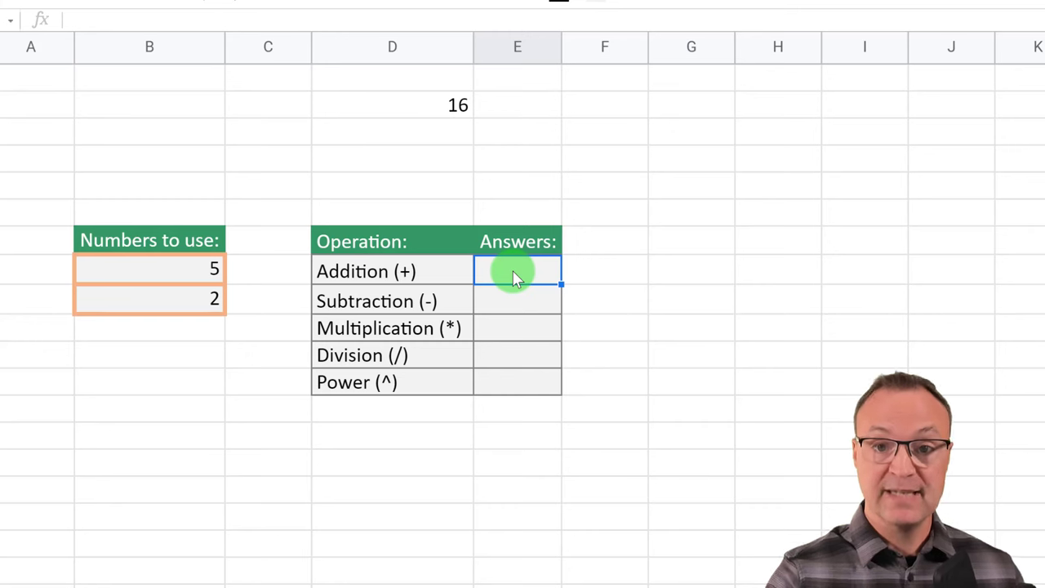
pyautogui.write('=')
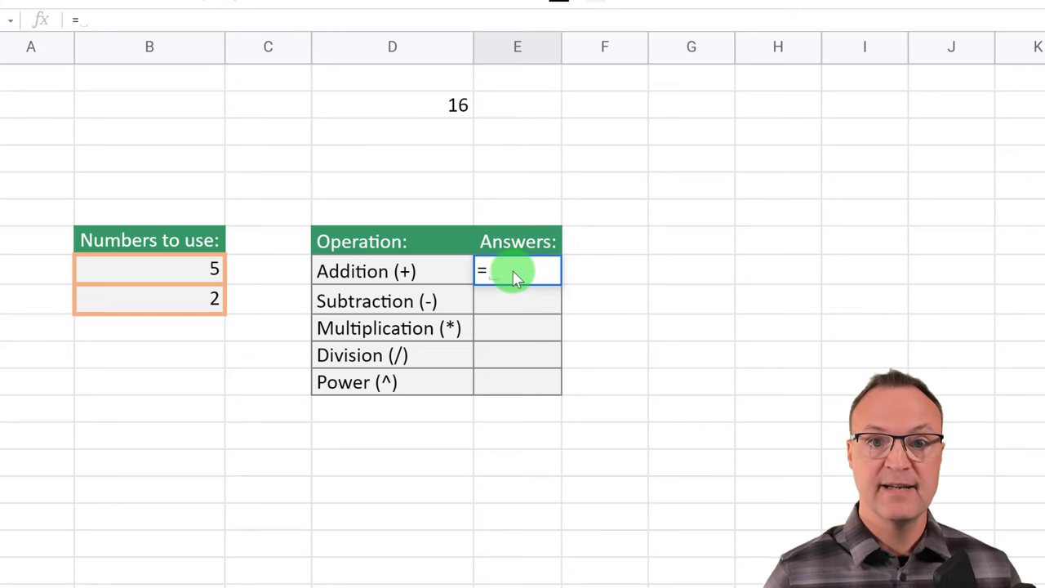
pyautogui.click(205, 274)
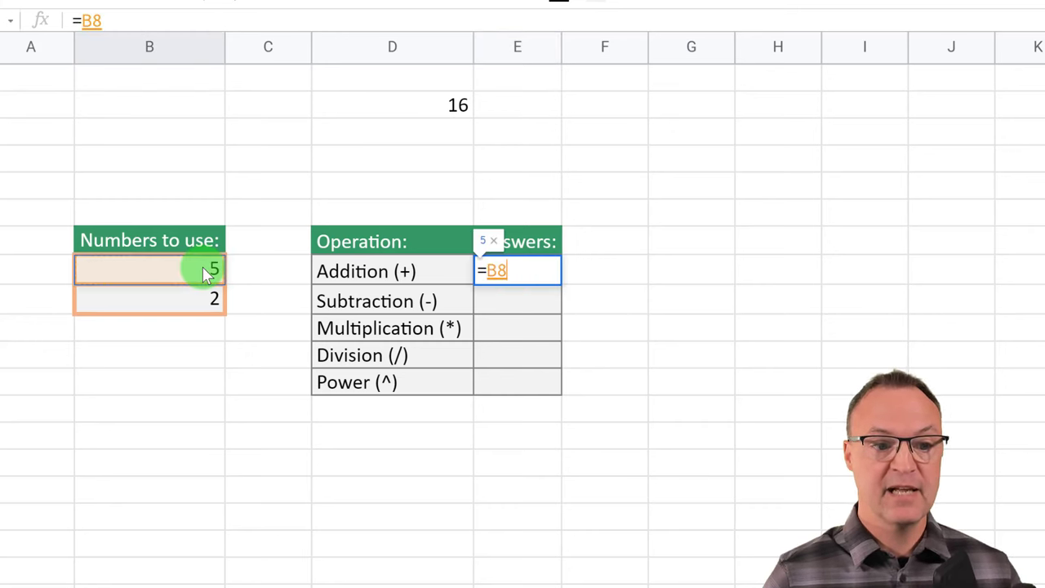
pyautogui.write('+')
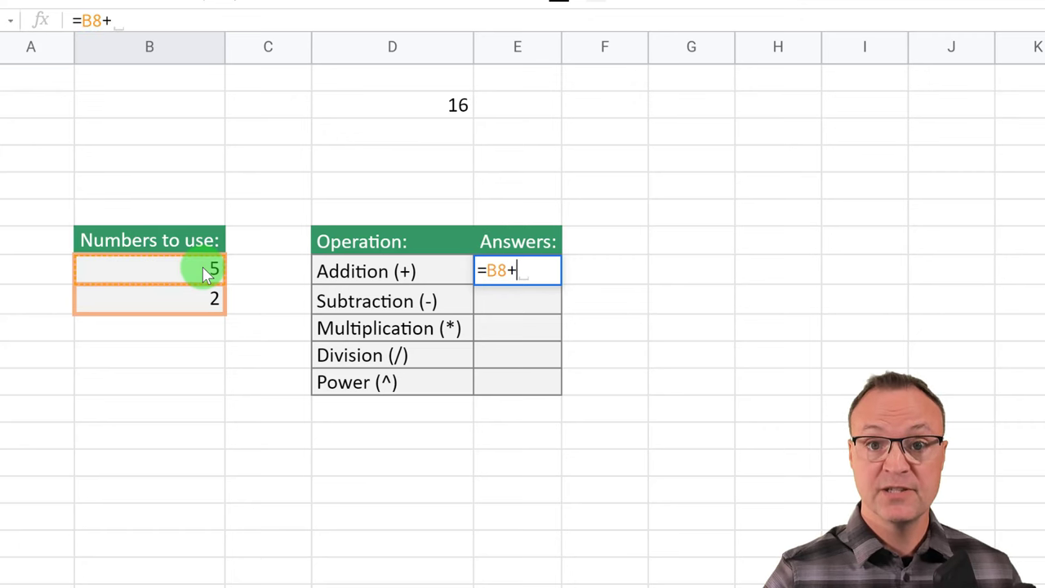
pyautogui.click(206, 299)
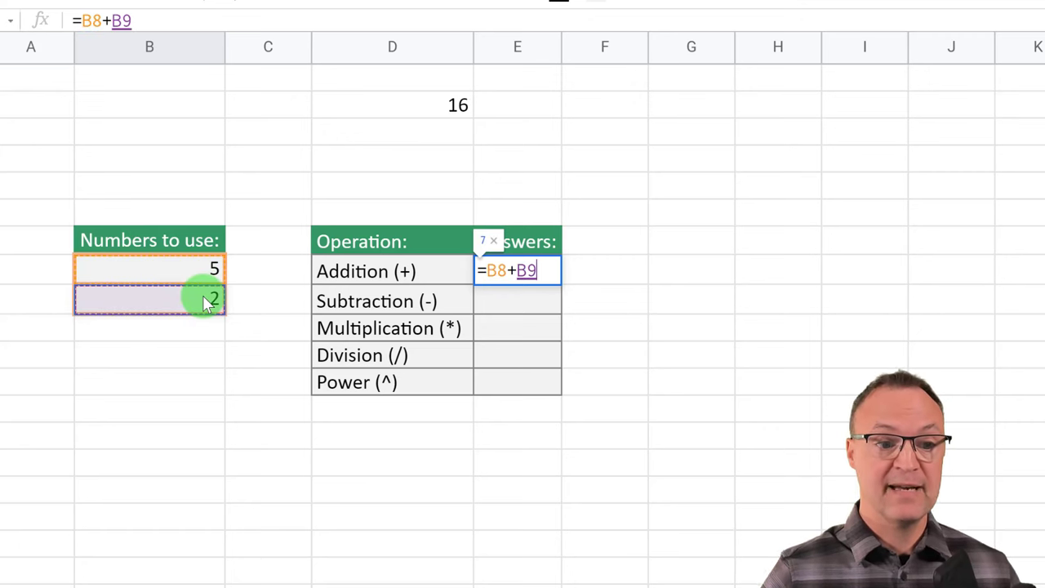
pyautogui.press('Return')
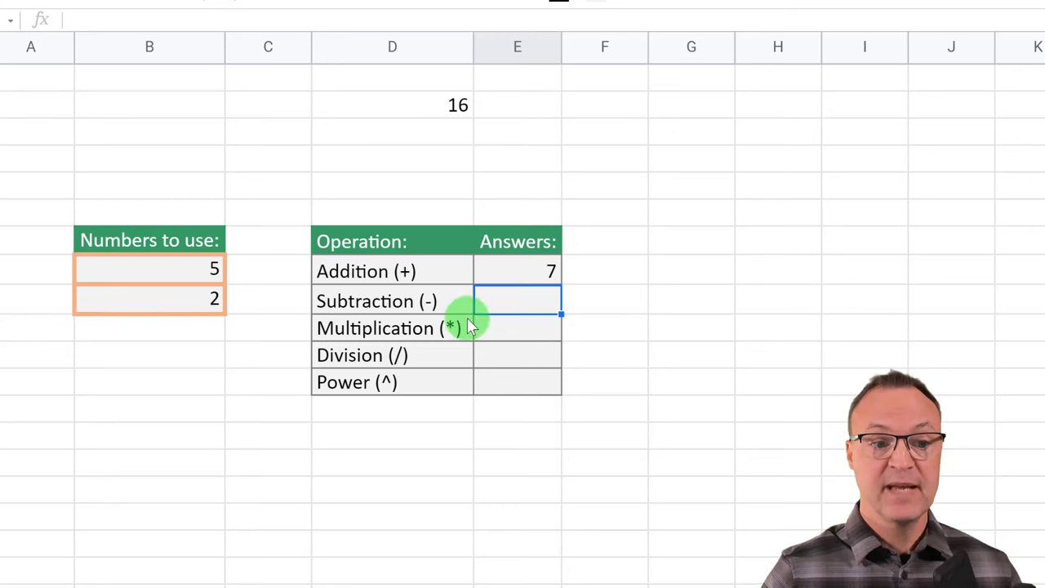
pyautogui.click(551, 282)
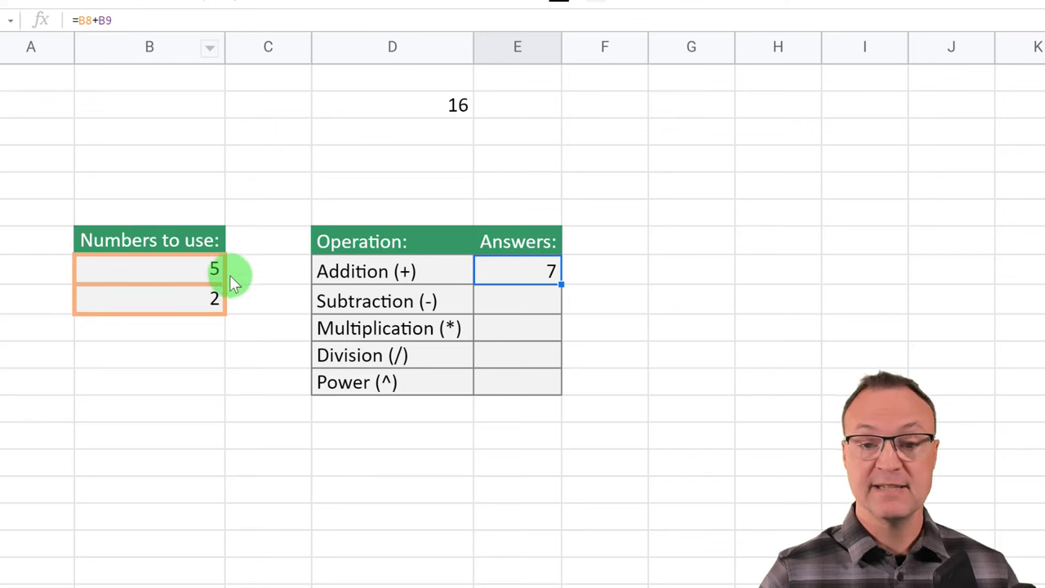
# Set the second number under "Numbers to use", cell B9, to 3.
pyautogui.click(211, 300)
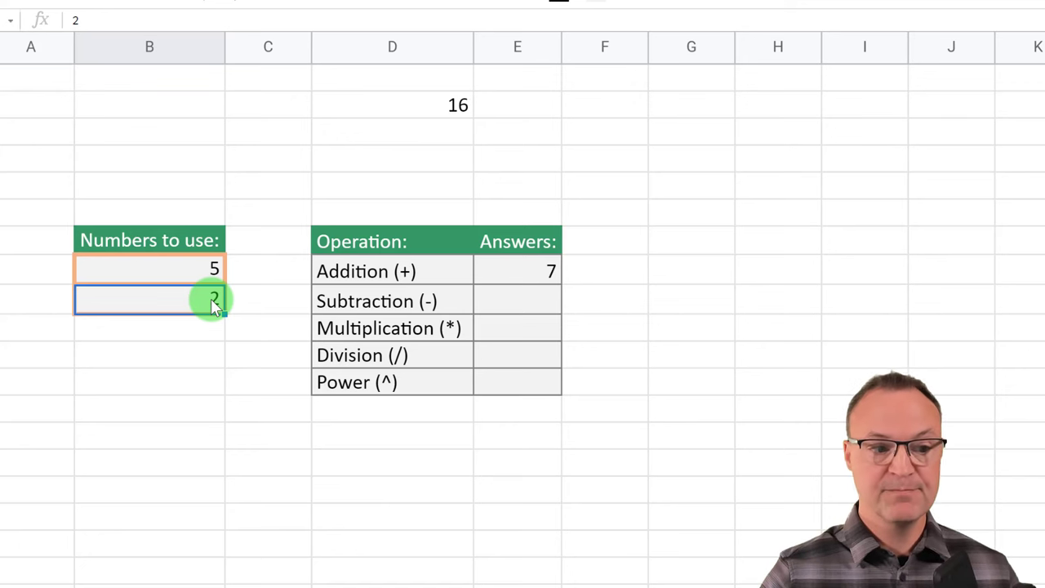
pyautogui.write('3')
pyautogui.press('Return')
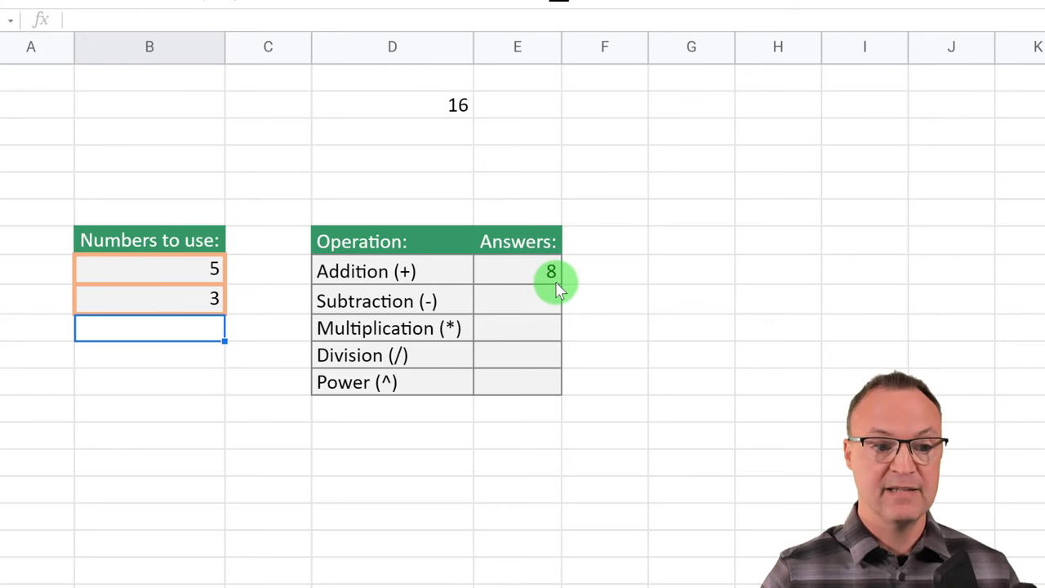
# Enter the formula =B8-B9 in the Subtraction answer cell E9 using cell references.
pyautogui.click(549, 302)
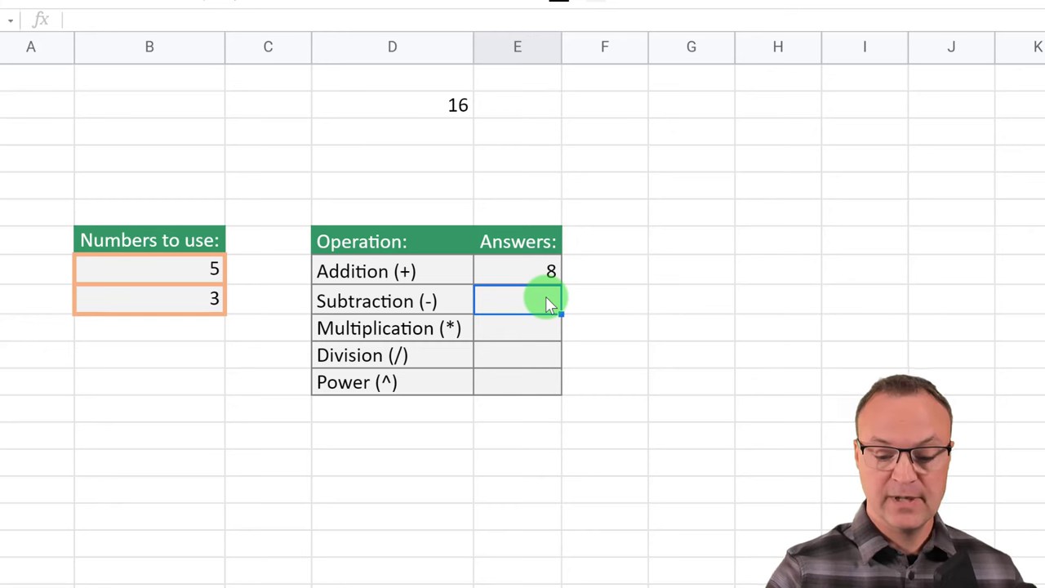
pyautogui.write('=')
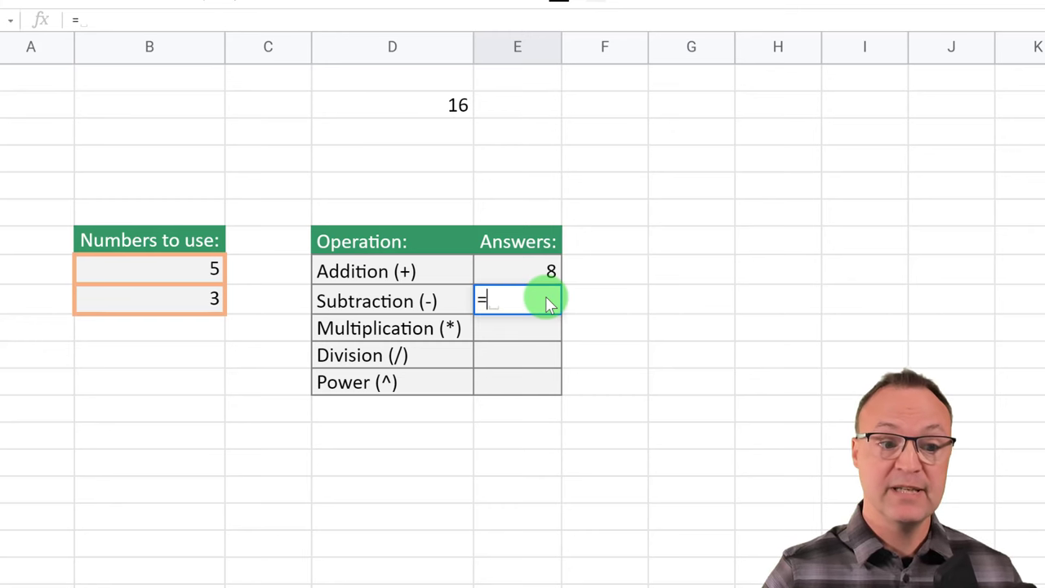
pyautogui.click(216, 262)
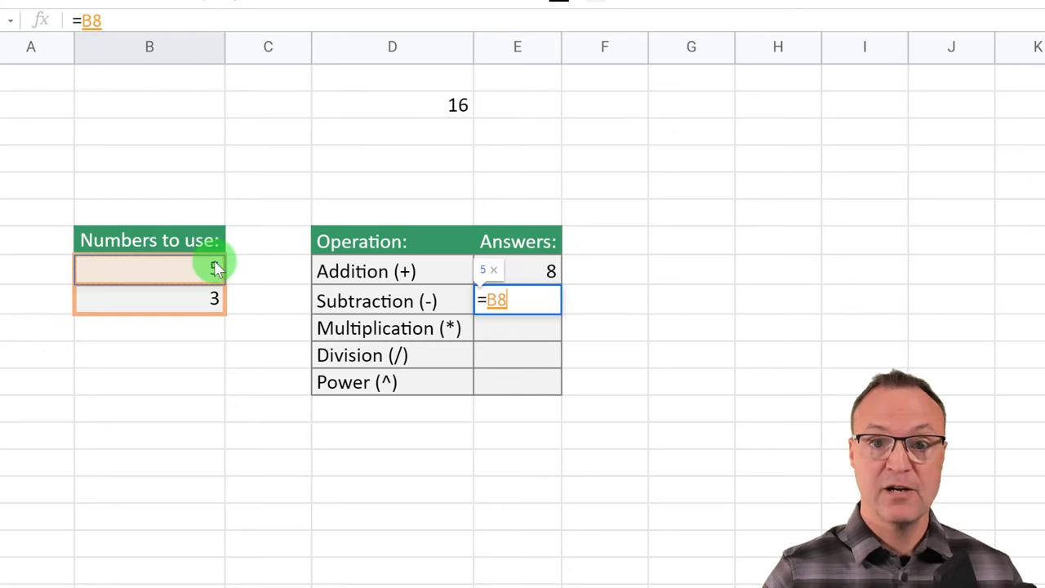
pyautogui.write('-')
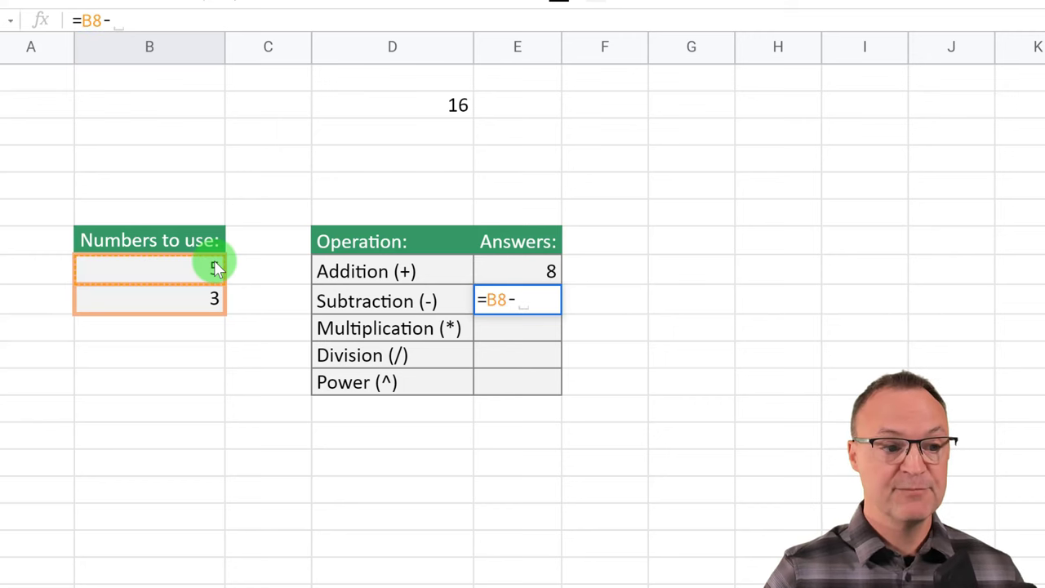
pyautogui.click(198, 299)
pyautogui.press('Return')
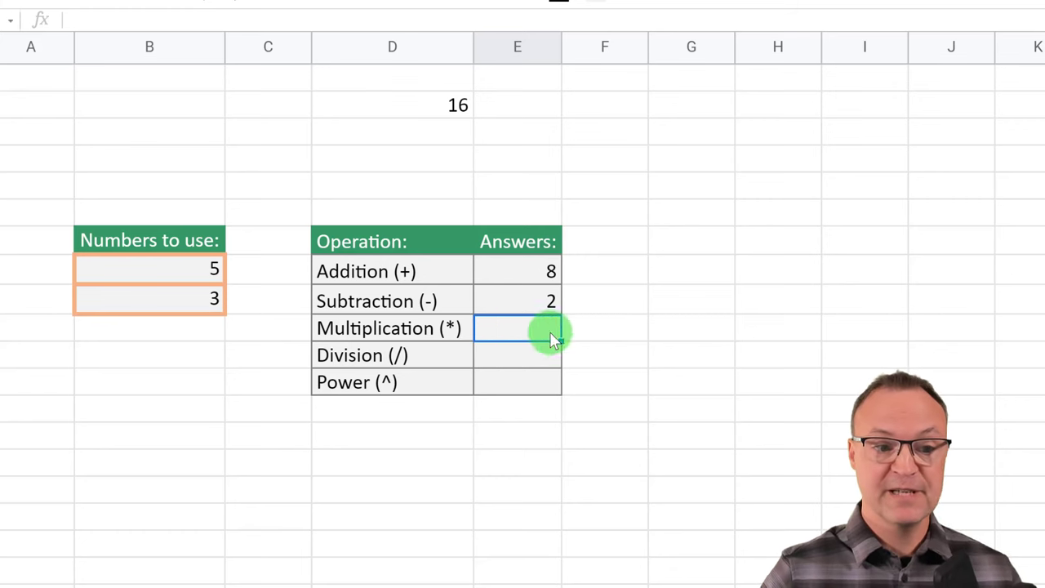
# Enter the formula =B8^B9 in the Power answer cell E12 using cell references.
pyautogui.click(512, 382)
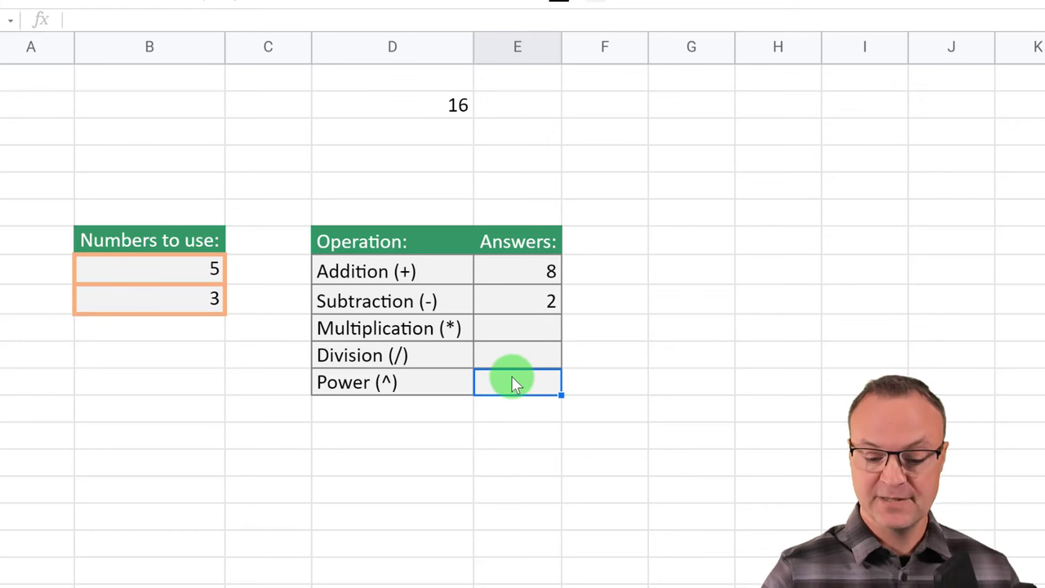
pyautogui.write('=')
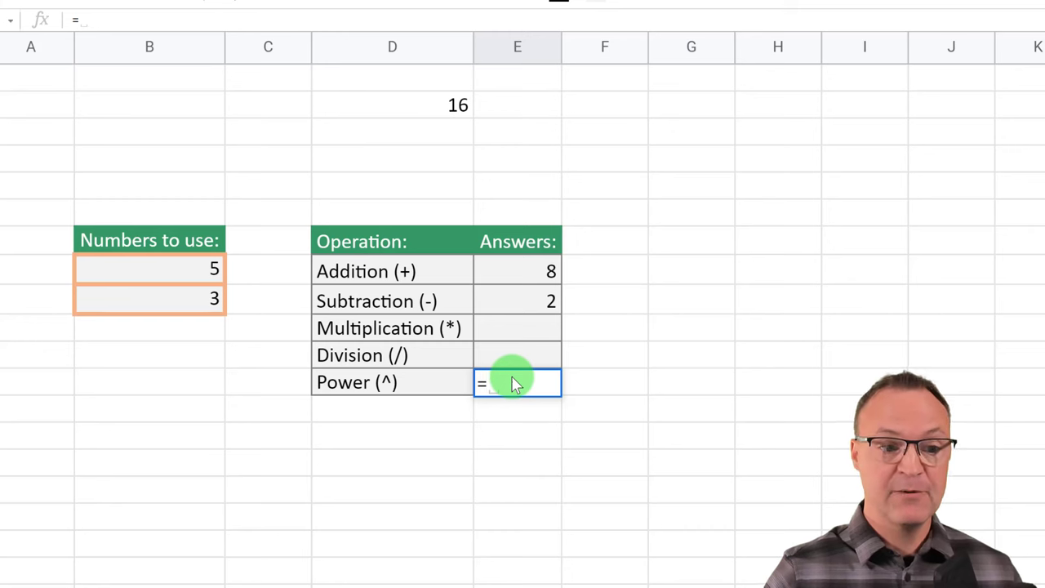
pyautogui.click(189, 268)
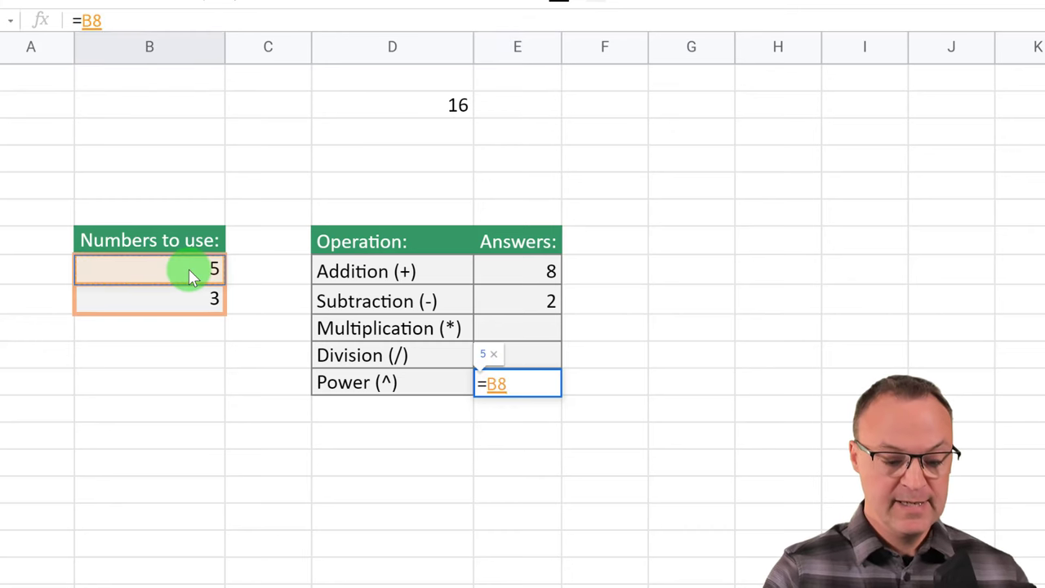
pyautogui.write('^')
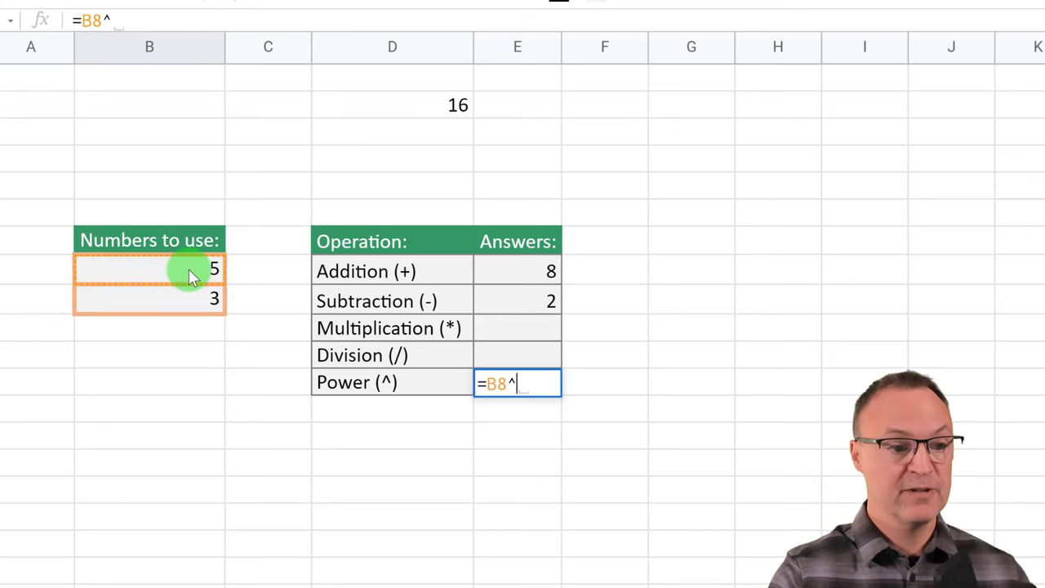
pyautogui.click(201, 297)
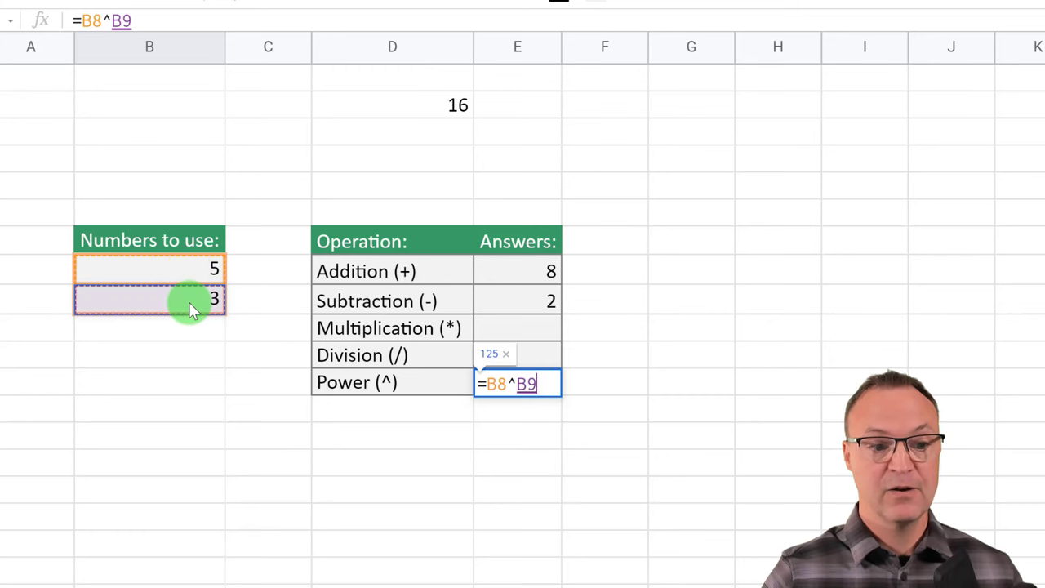
pyautogui.press('Return')
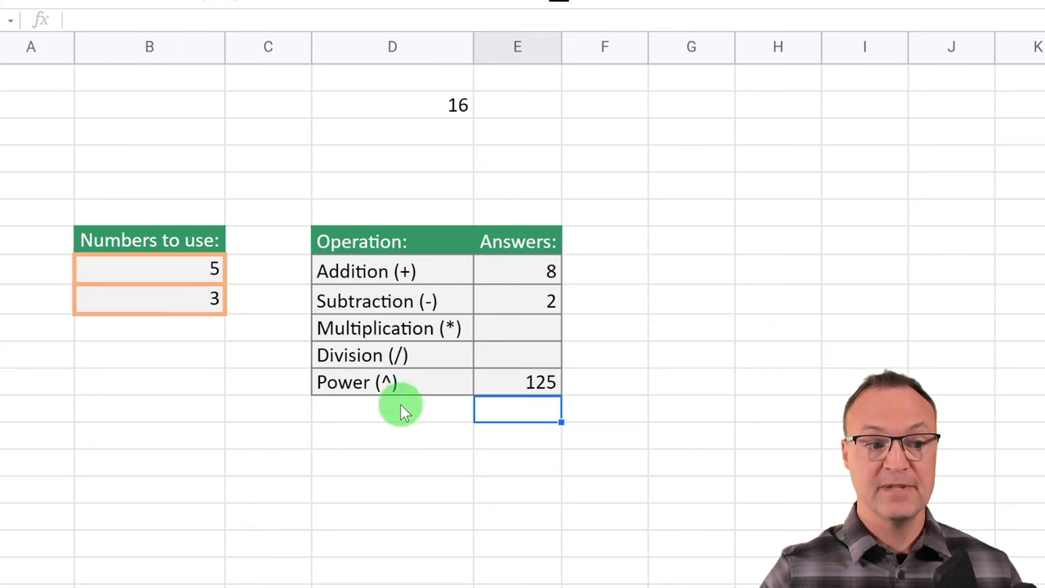
# Set the second number under "Numbers to use", cell B9, to 4.
pyautogui.click(187, 304)
pyautogui.write('4')
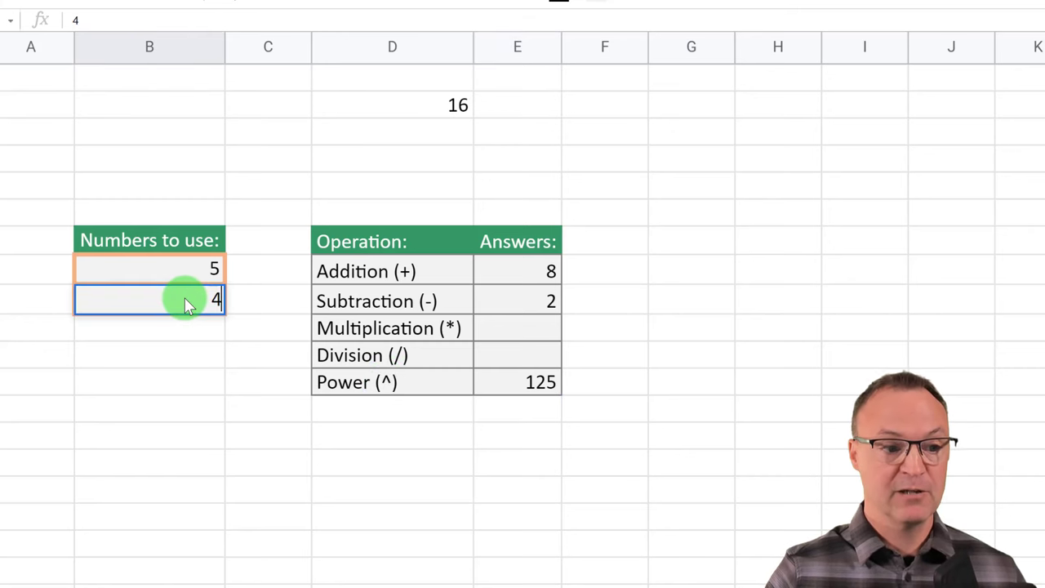
pyautogui.press('Return')
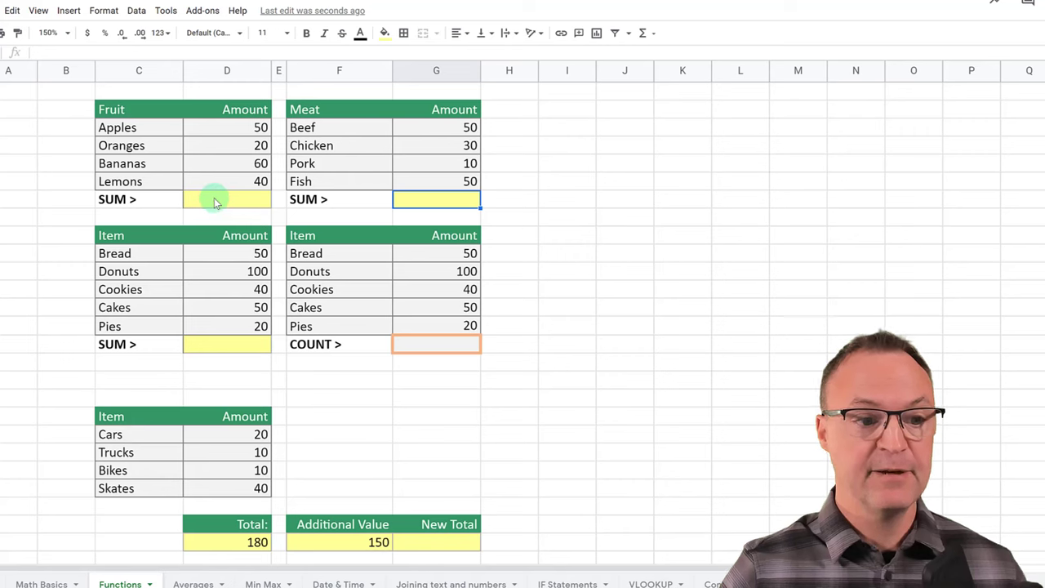
# Try adding the fruit amounts with =D3+D4+D5+D6 in the Fruit SUM cell D7, and clear that cell again.
pyautogui.click(216, 203)
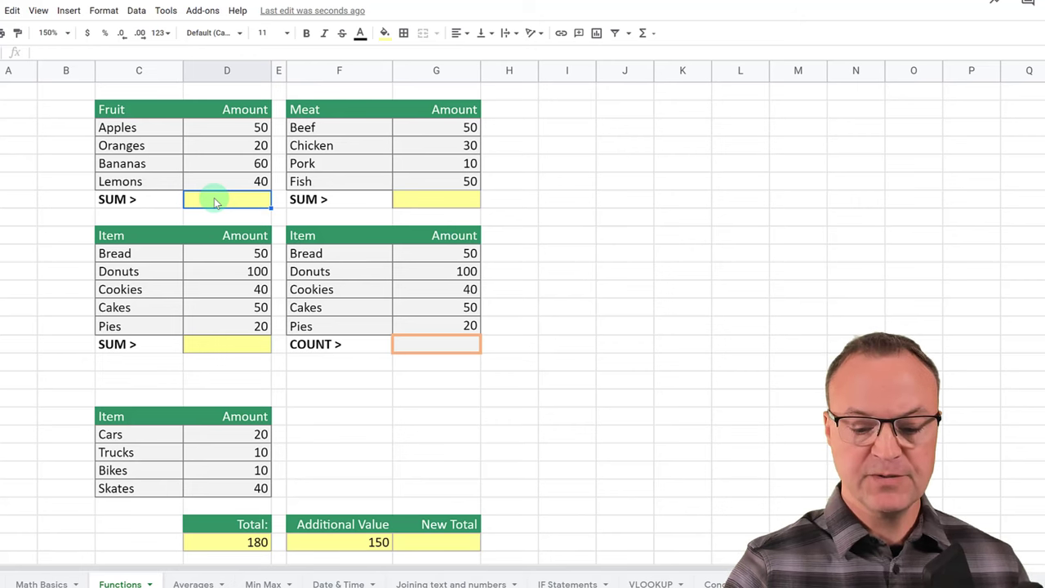
pyautogui.write('=')
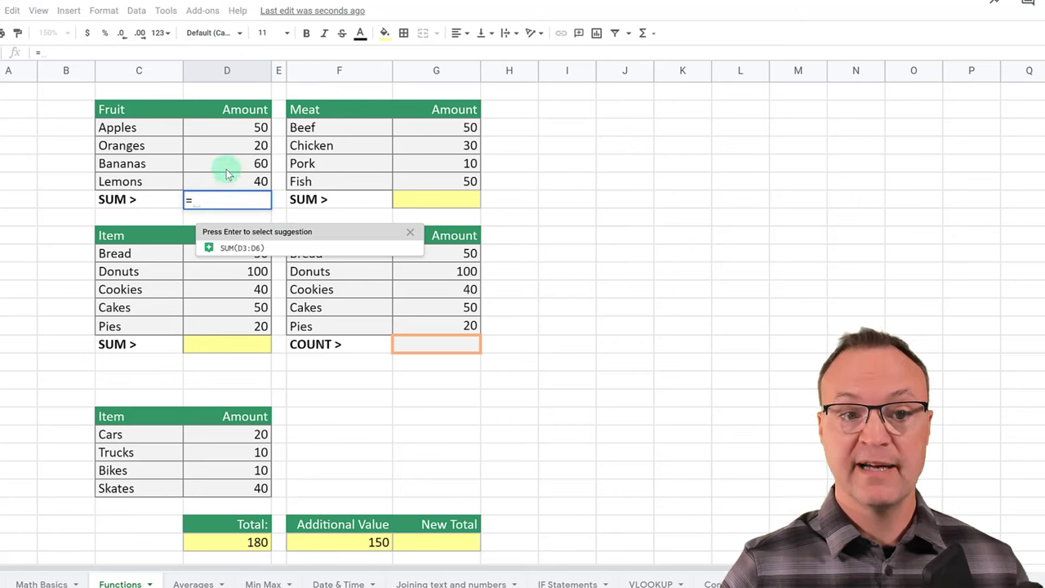
pyautogui.click(240, 131)
pyautogui.write('+')
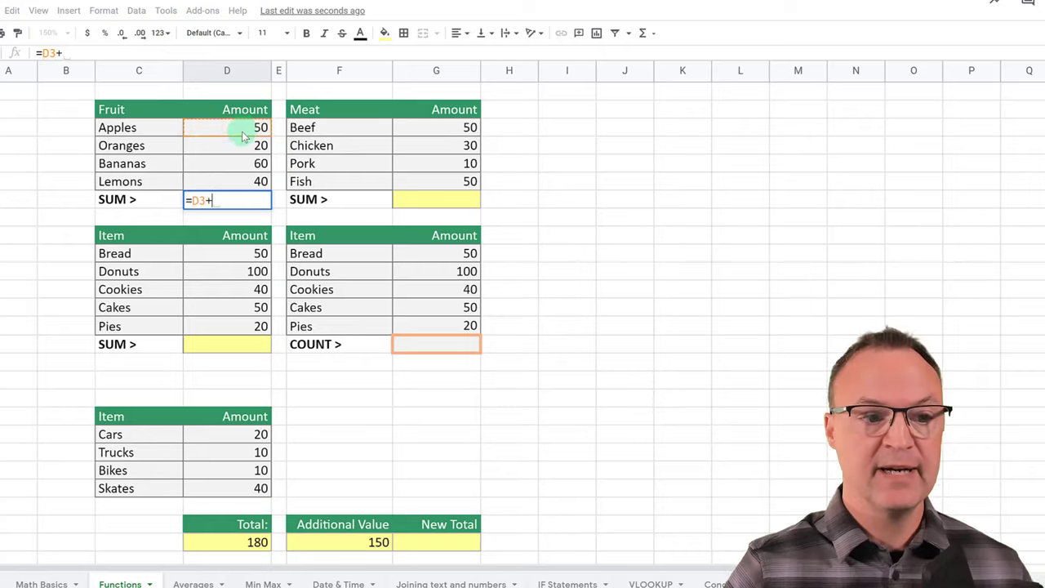
pyautogui.click(242, 145)
pyautogui.write('+')
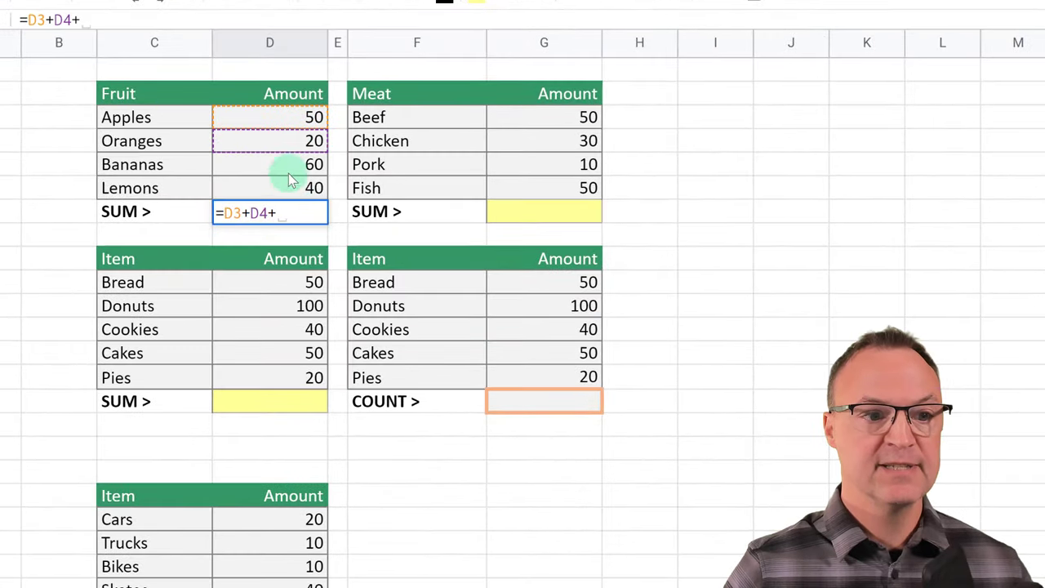
pyautogui.click(286, 167)
pyautogui.write('+')
pyautogui.click(289, 188)
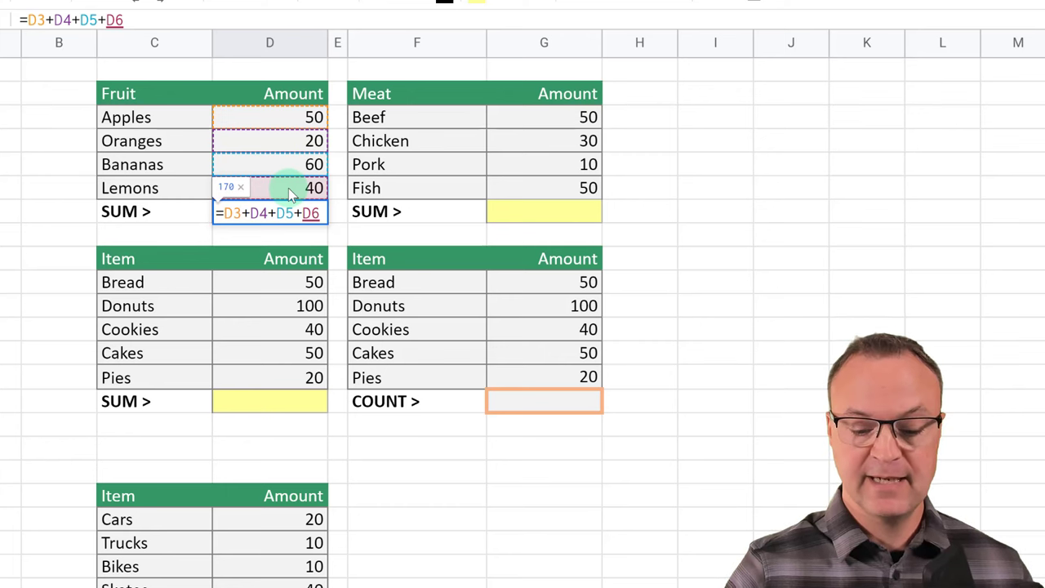
pyautogui.press('Return')
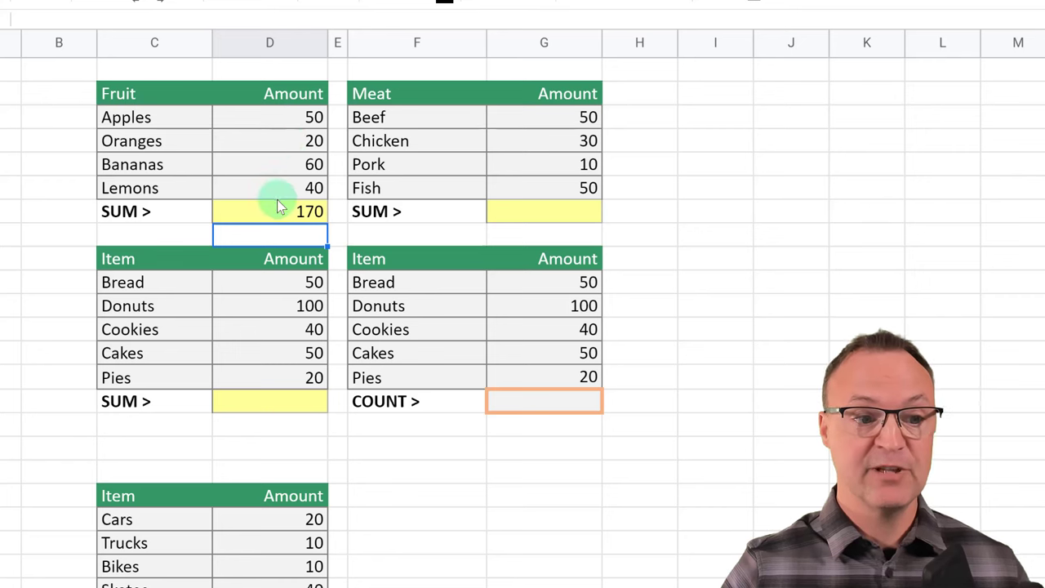
pyautogui.click(273, 214)
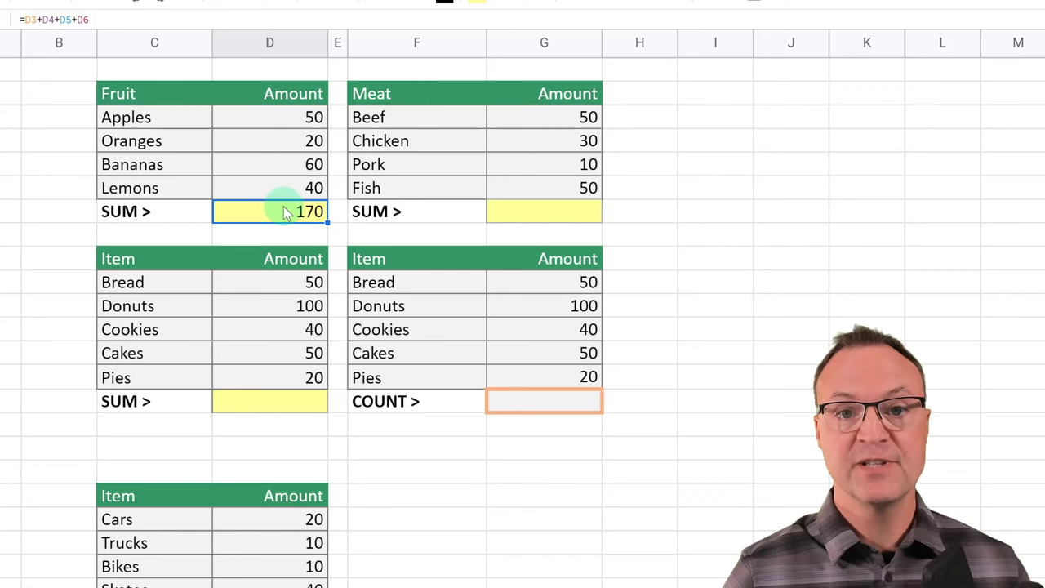
pyautogui.press('Delete')
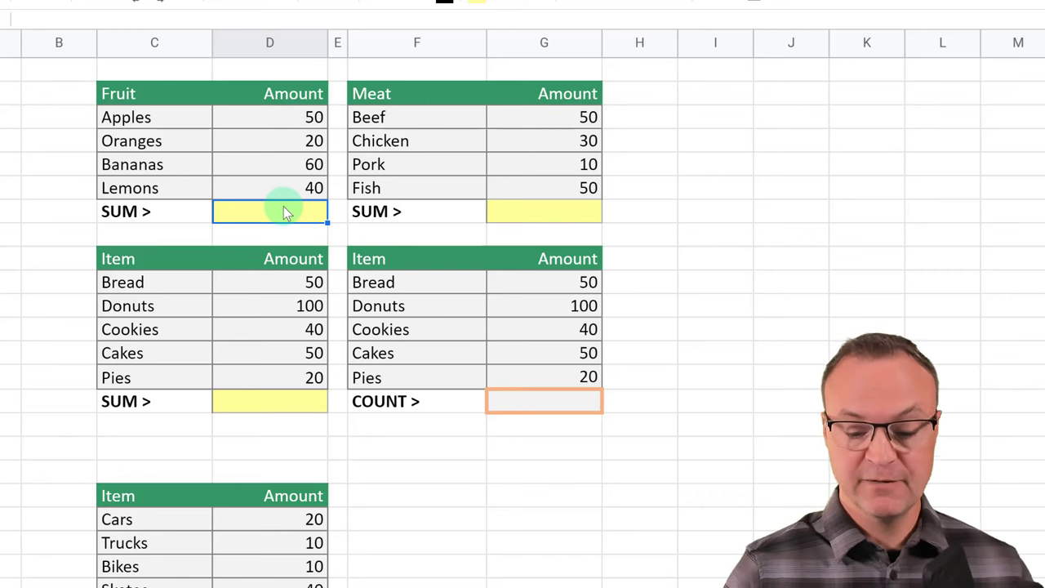
# Enter the SUM function over the fruit amounts D3:D6 in cell D7, and check its formula.
pyautogui.write('=')
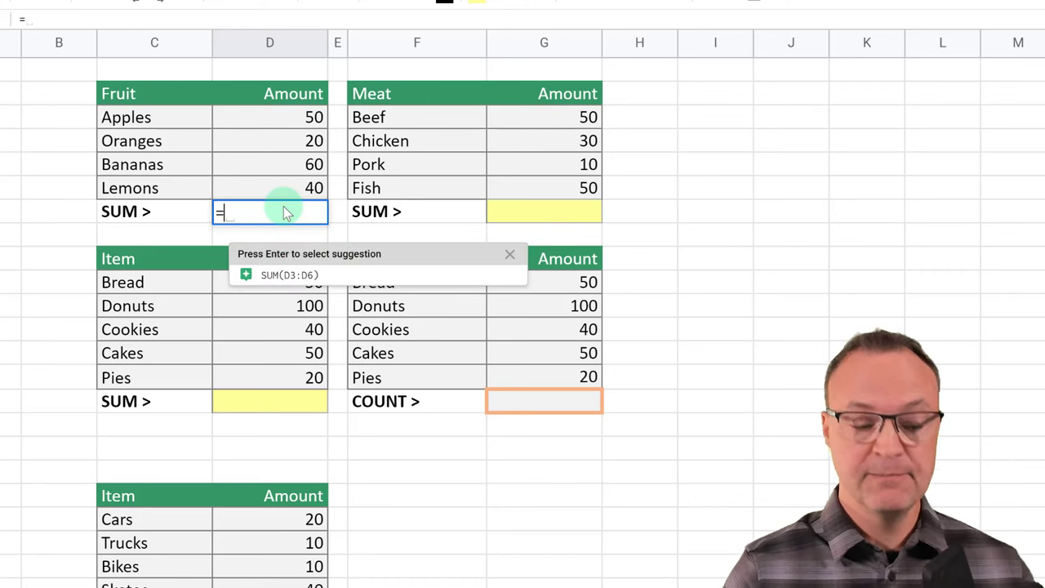
pyautogui.write('sum')
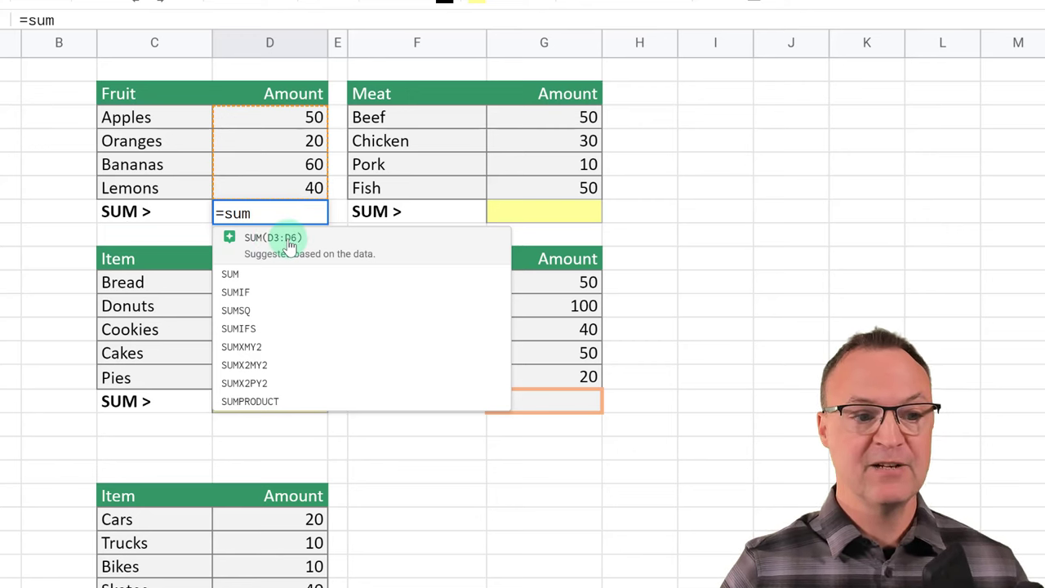
pyautogui.click(242, 275)
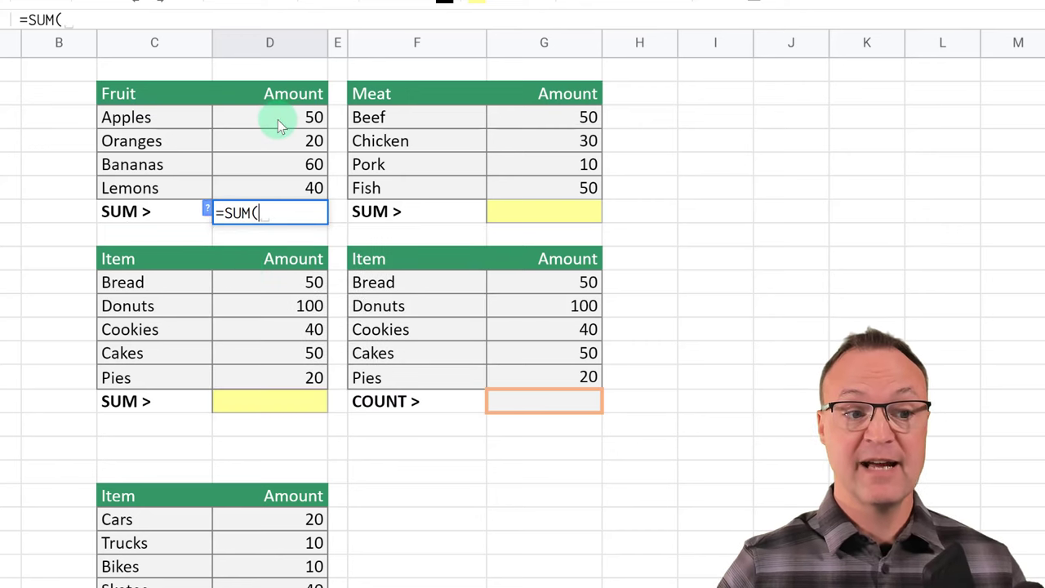
pyautogui.moveTo(277, 118); pyautogui.dragTo(276, 191)
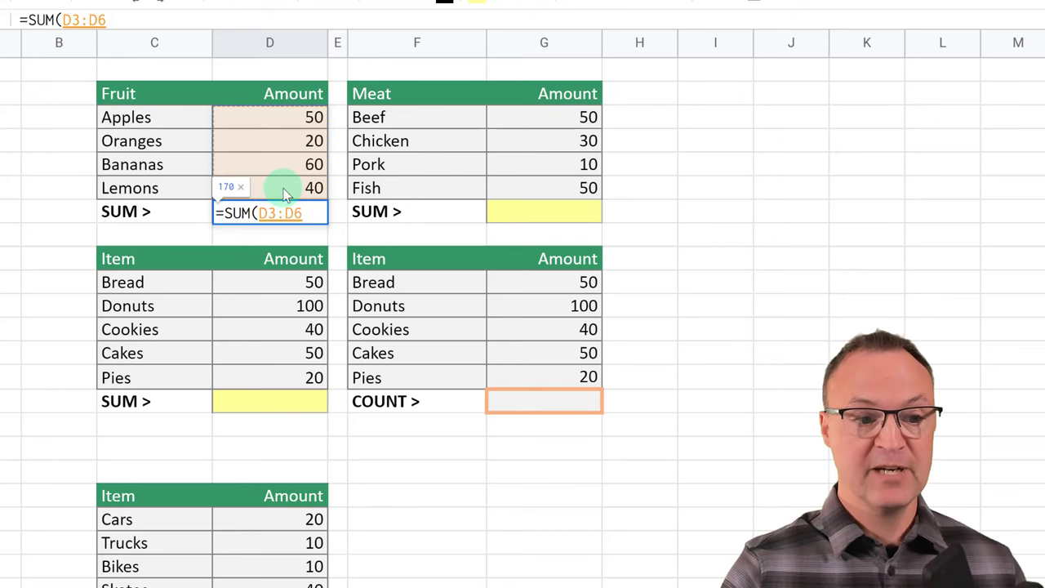
pyautogui.press('Return')
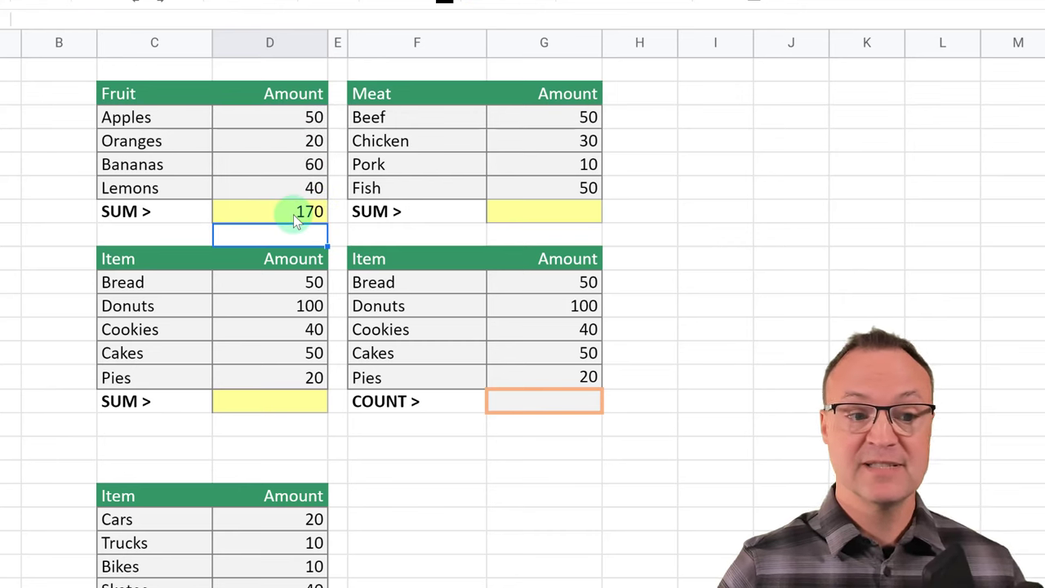
pyautogui.click(296, 221)
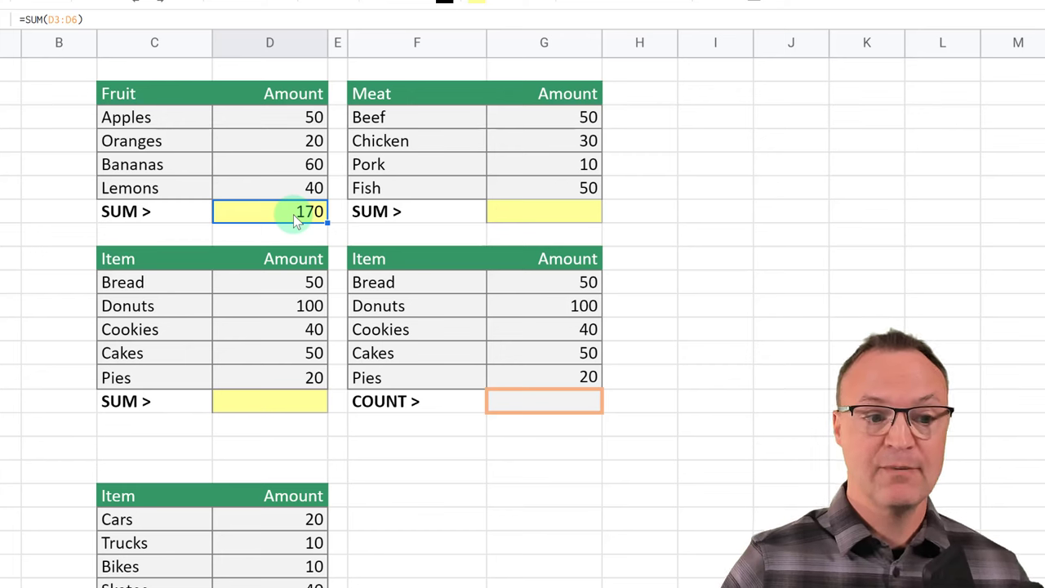
# Try the suggested formula SUM(G3:G6) in the Meat SUM cell G7, and undo the entry.
pyautogui.click(530, 213)
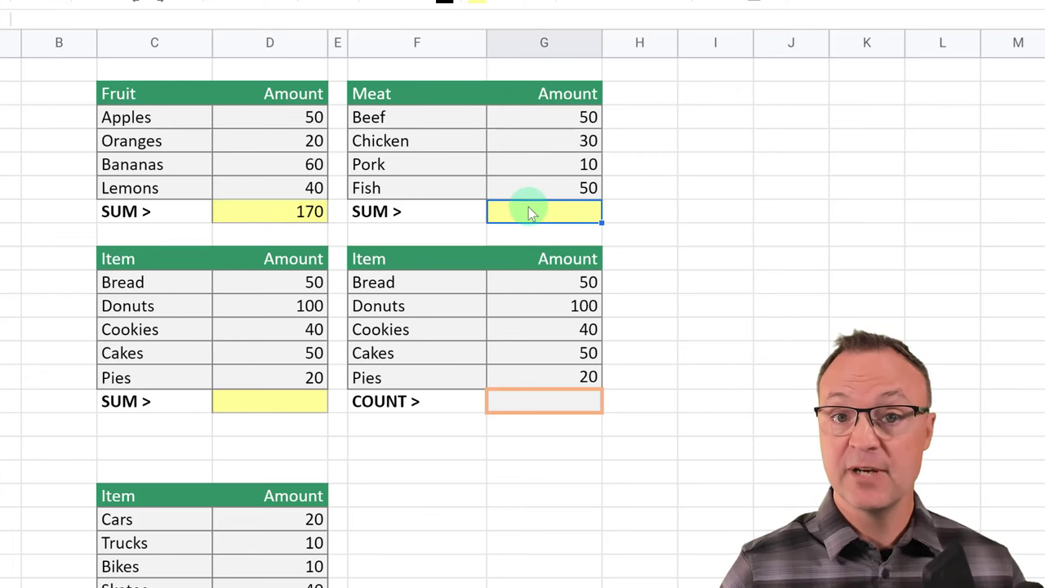
pyautogui.write('=')
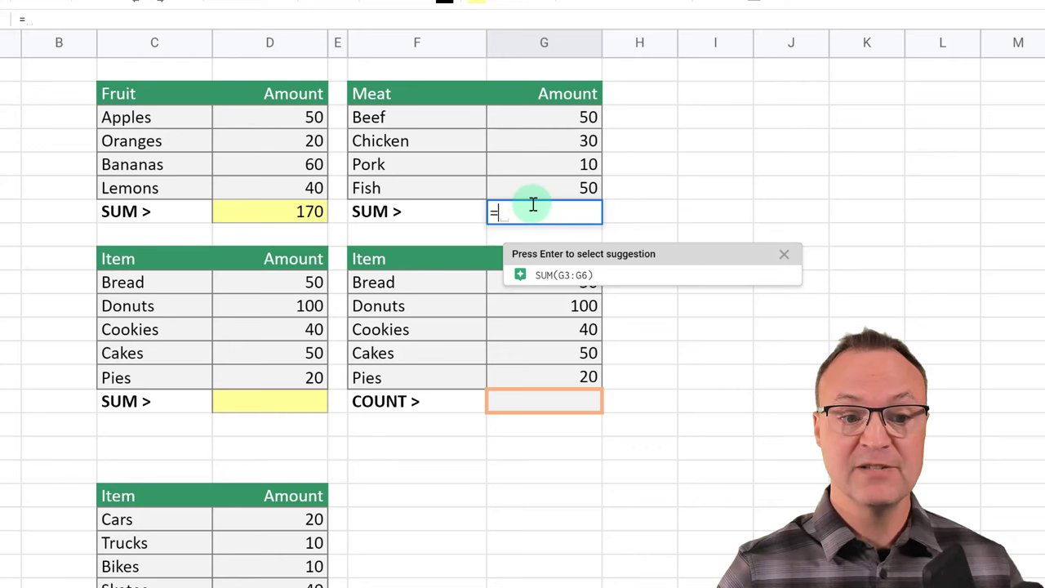
pyautogui.click(560, 277)
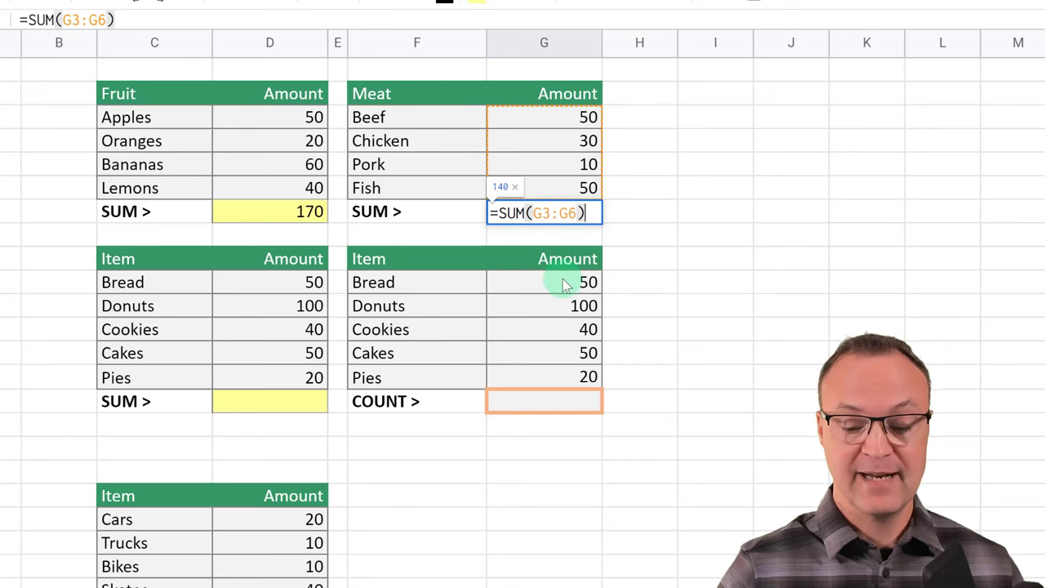
pyautogui.press('Return')
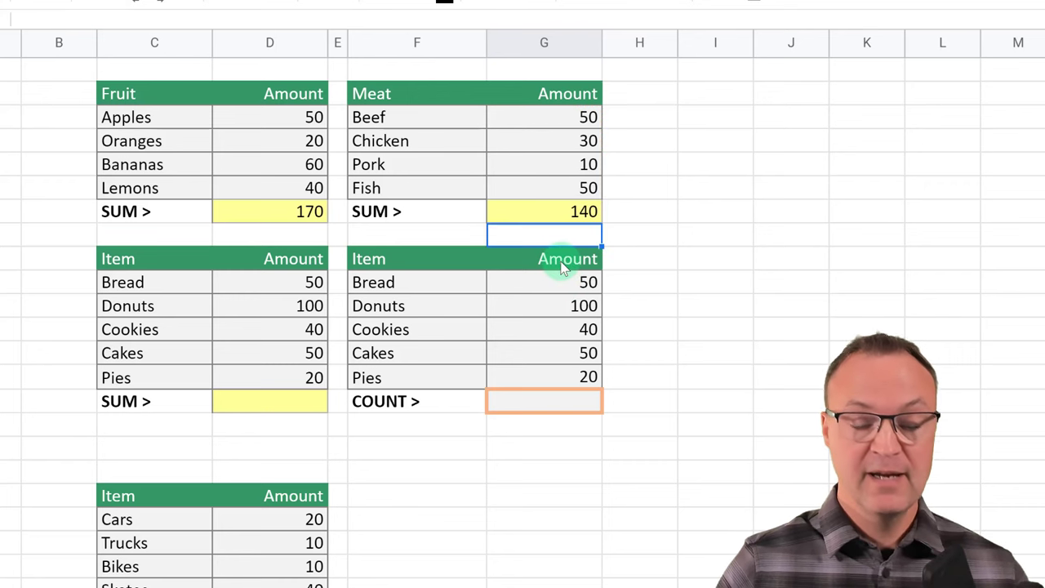
pyautogui.hotkey('ctrl', 'z')
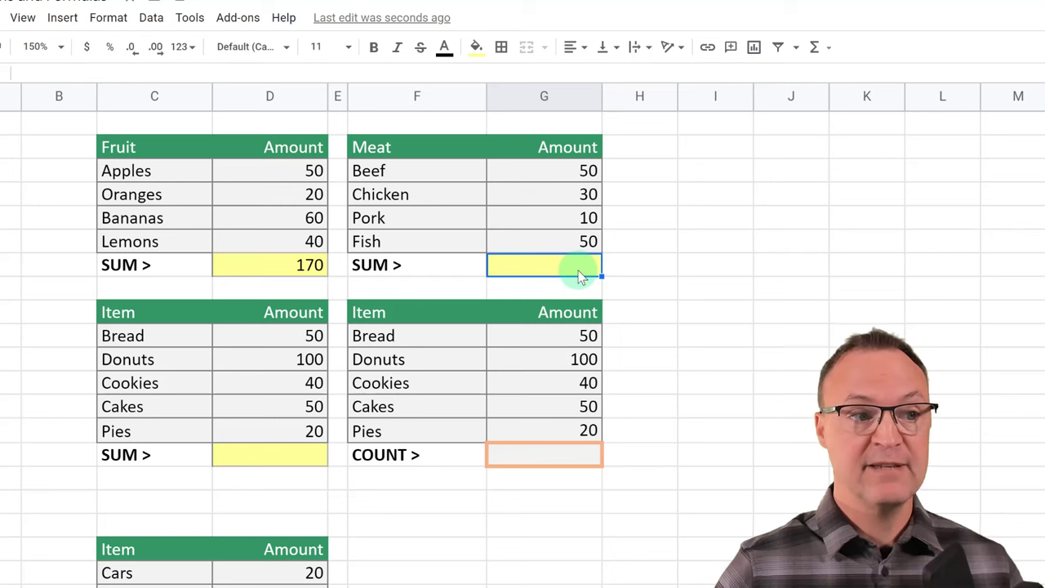
# Insert the built-in SUM function over the meat amounts G3:G6 in cell G7, and check its formula.
pyautogui.click(62, 20)
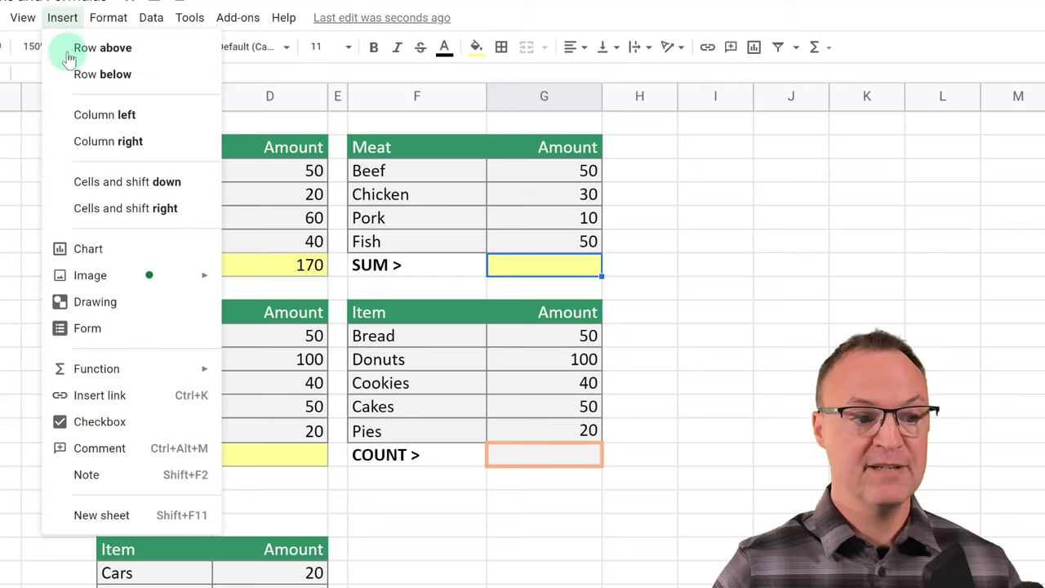
pyautogui.moveTo(129, 377)
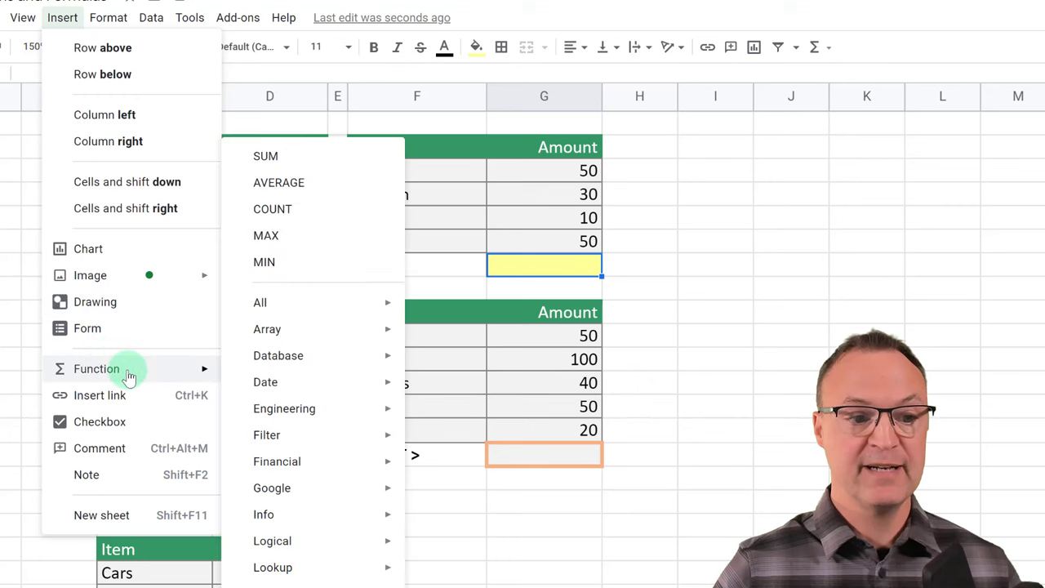
pyautogui.click(298, 161)
pyautogui.moveTo(562, 171); pyautogui.dragTo(553, 243)
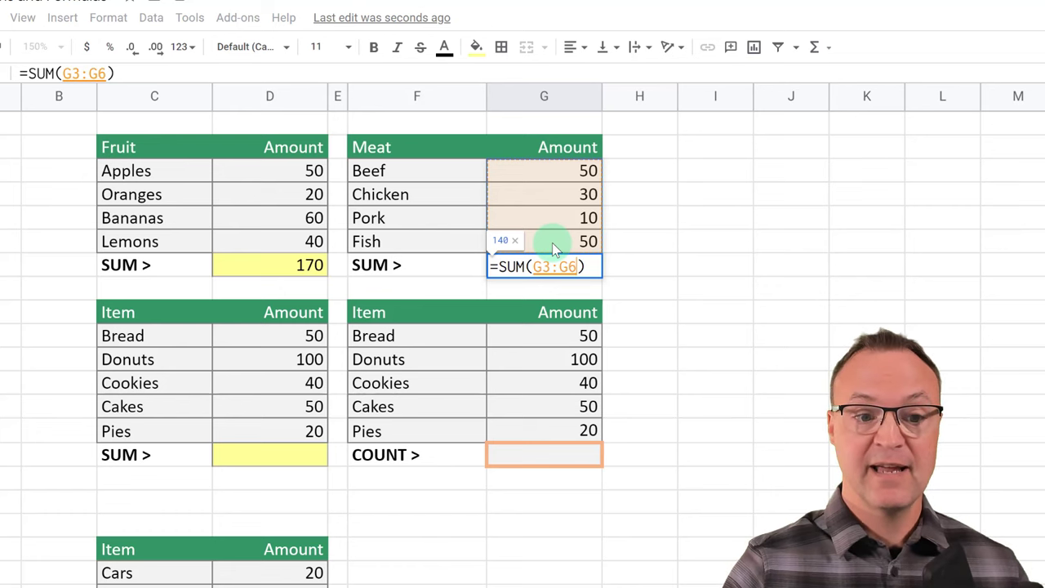
pyautogui.press('Return')
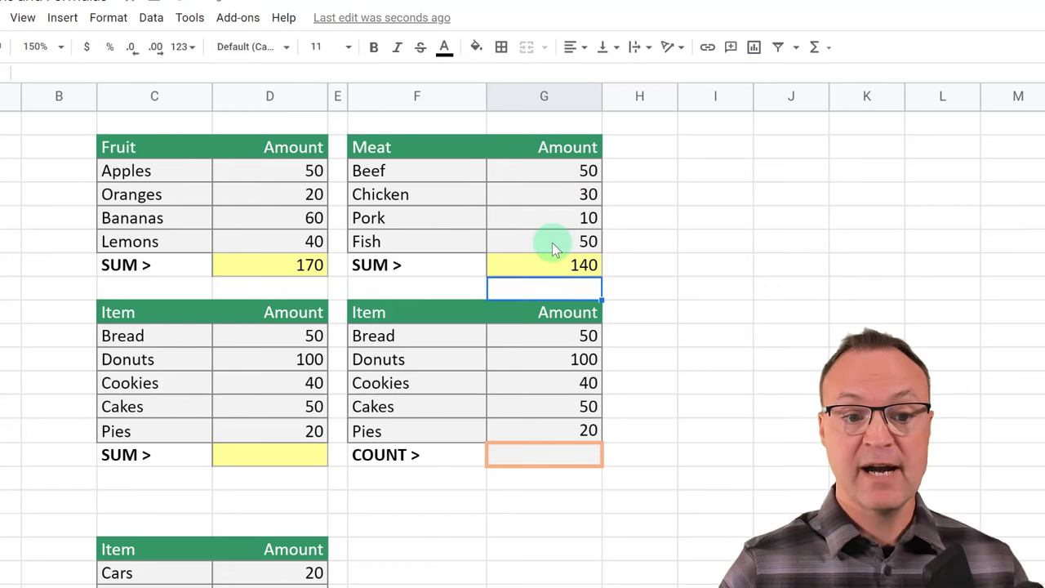
pyautogui.click(548, 265)
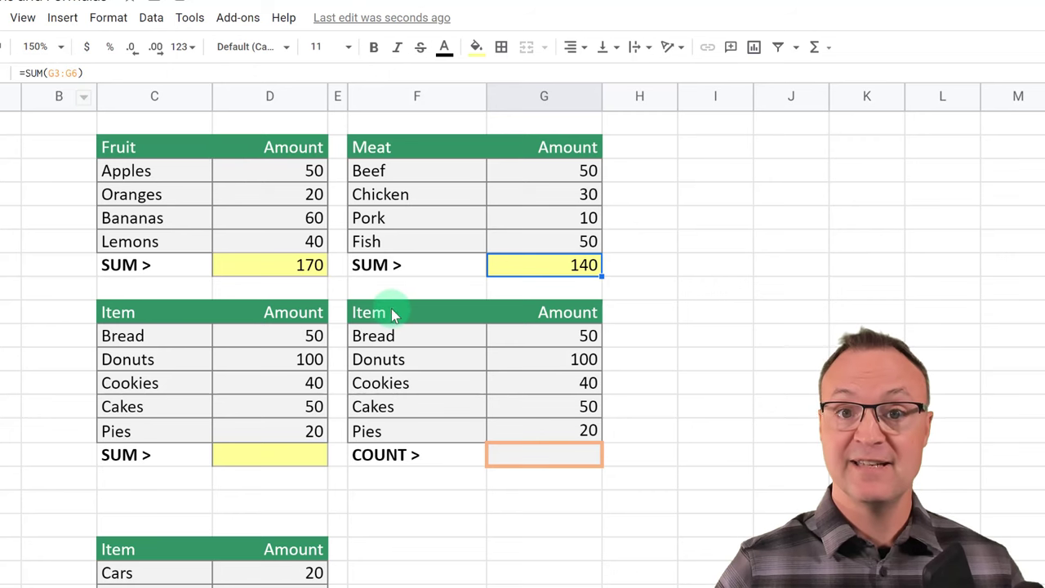
# Enter the suggested formula =SUM(D10:D14) in the Item table's SUM cell D15, and check its formula.
pyautogui.click(286, 457)
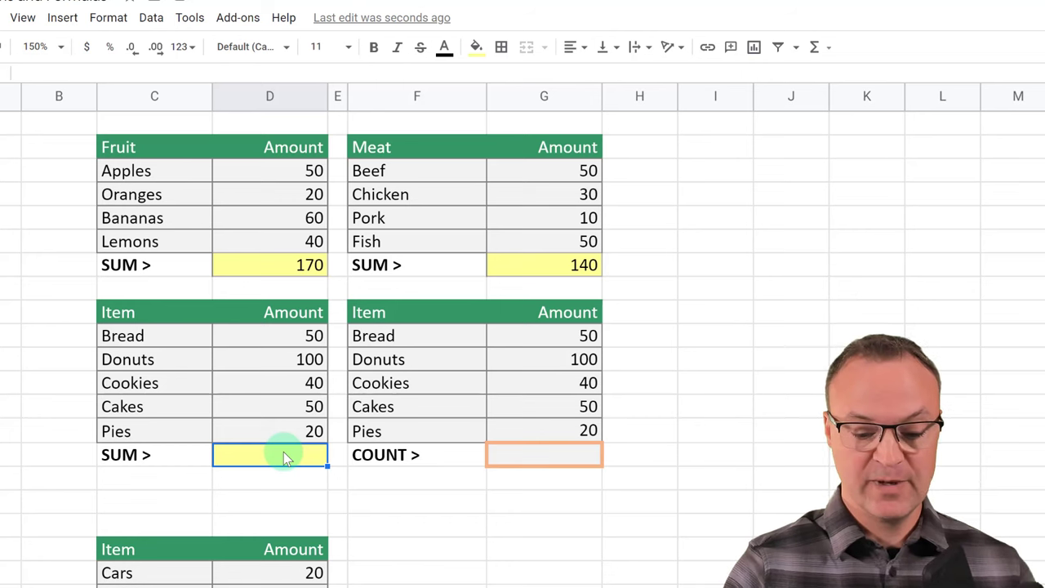
pyautogui.write('=s')
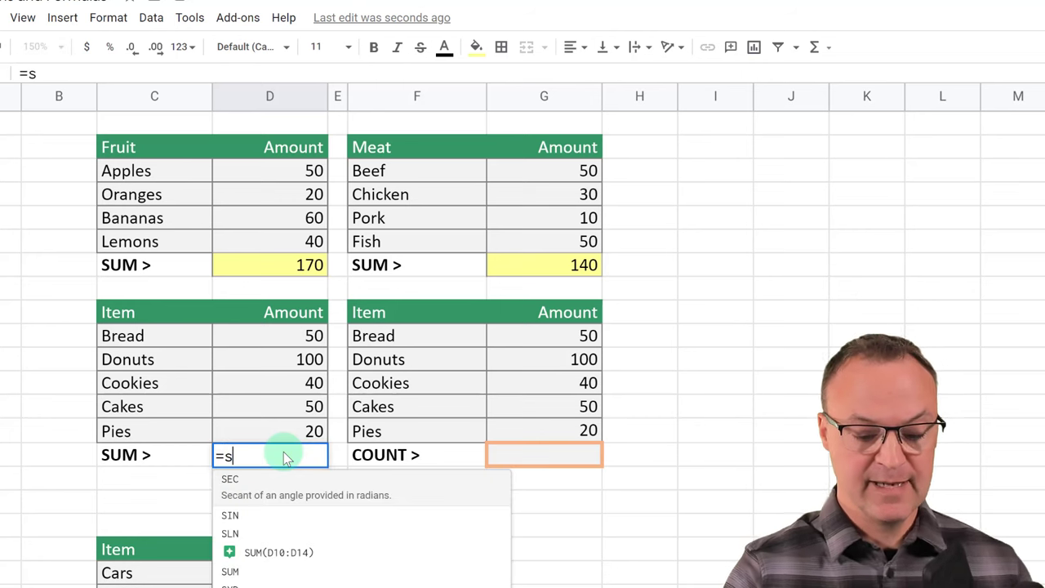
pyautogui.write('u')
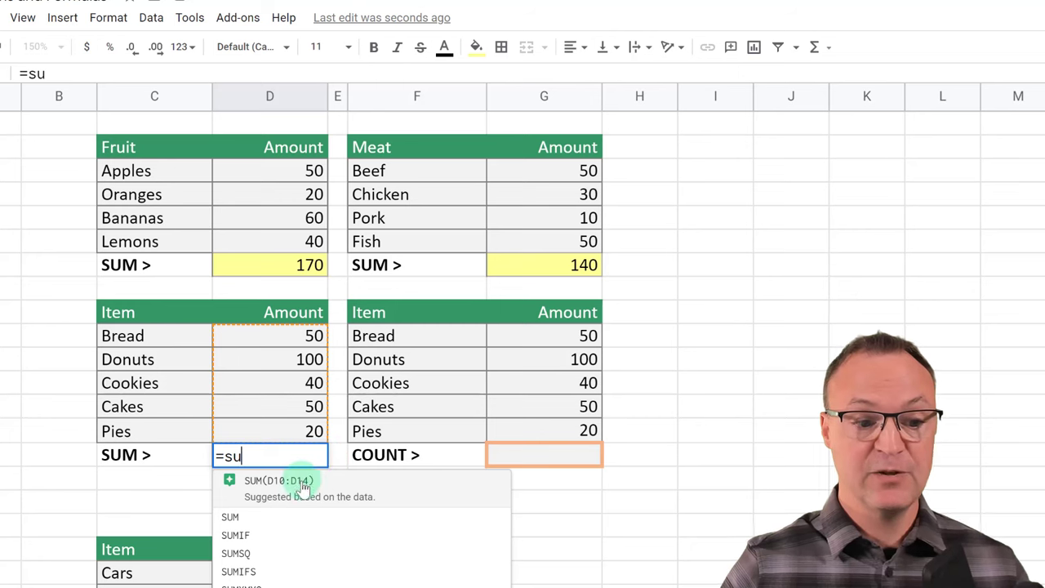
pyautogui.click(298, 488)
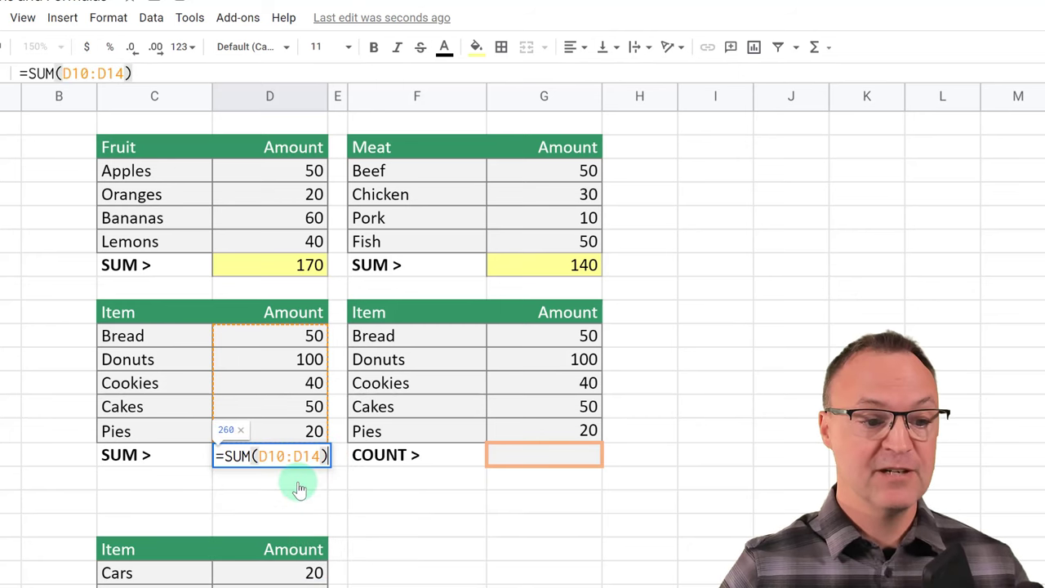
pyautogui.press('Return')
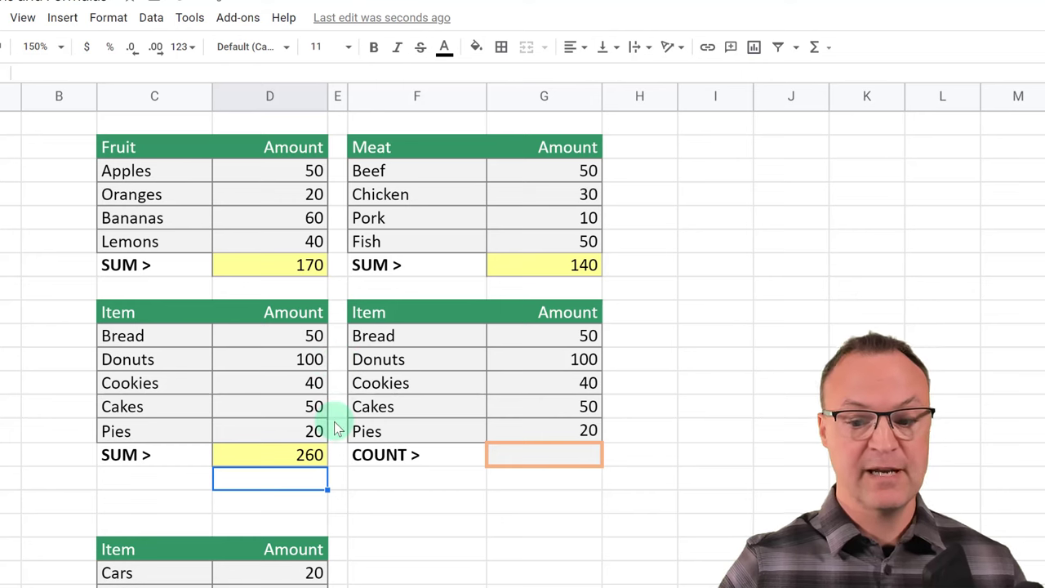
pyautogui.click(291, 456)
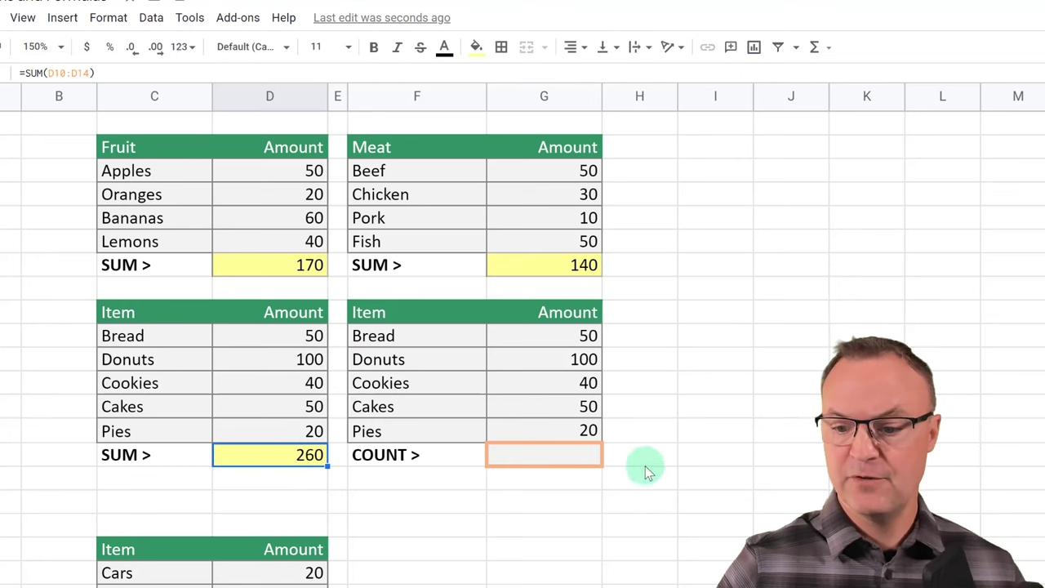
# Select the item amounts D10:D14 and view the quick summary statistics for the selected range.
pyautogui.click(282, 337)
pyautogui.moveTo(286, 393); pyautogui.dragTo(280, 432)
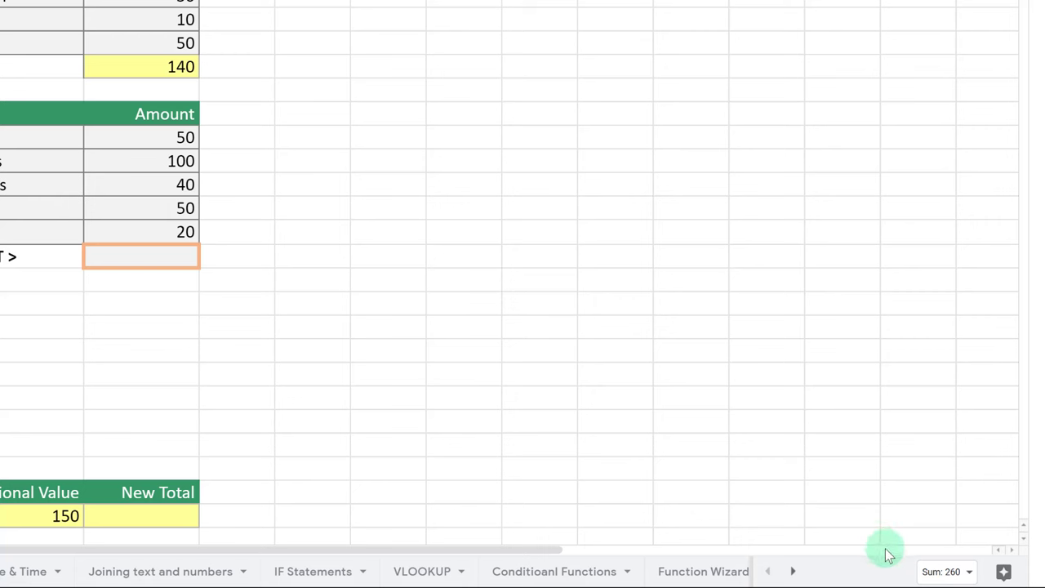
pyautogui.click(969, 572)
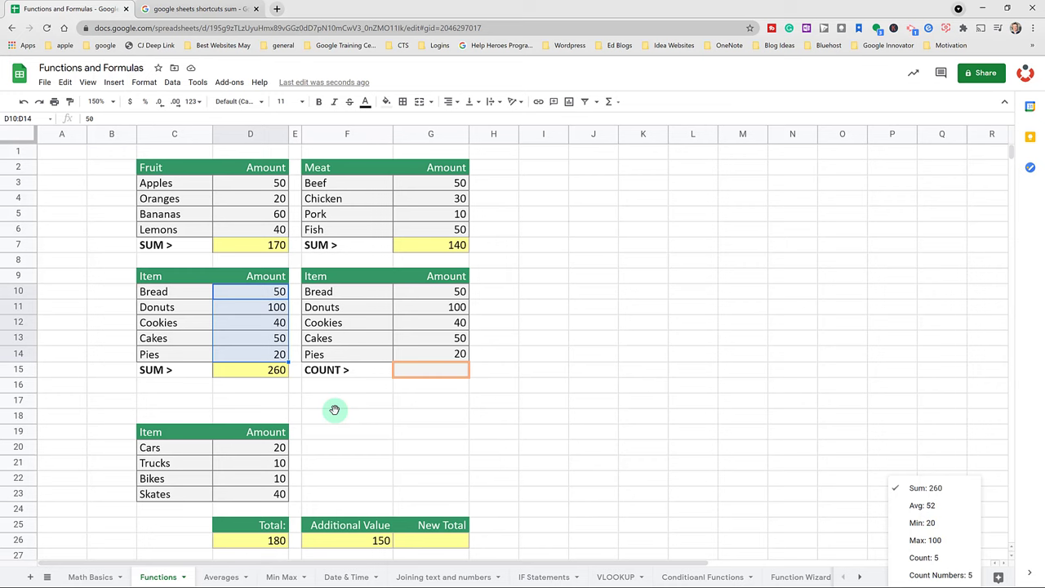
pyautogui.click(333, 413)
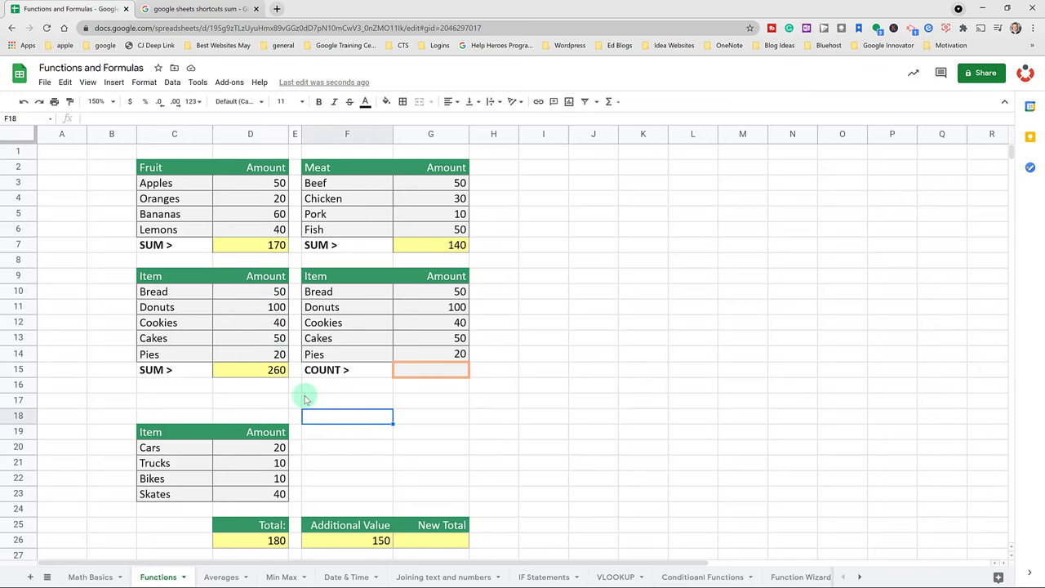
pyautogui.moveTo(264, 293); pyautogui.dragTo(254, 354)
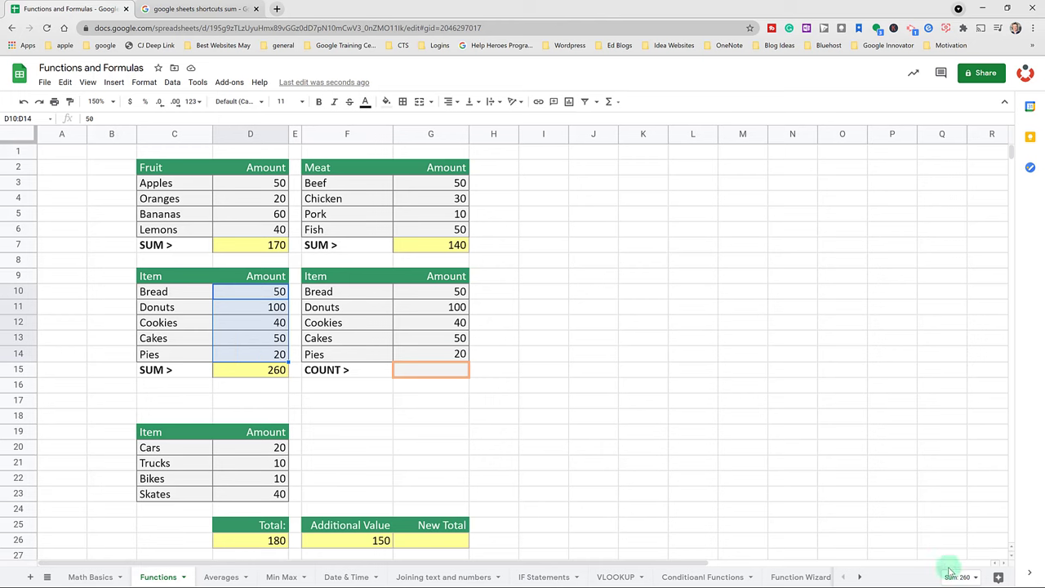
pyautogui.click(245, 367)
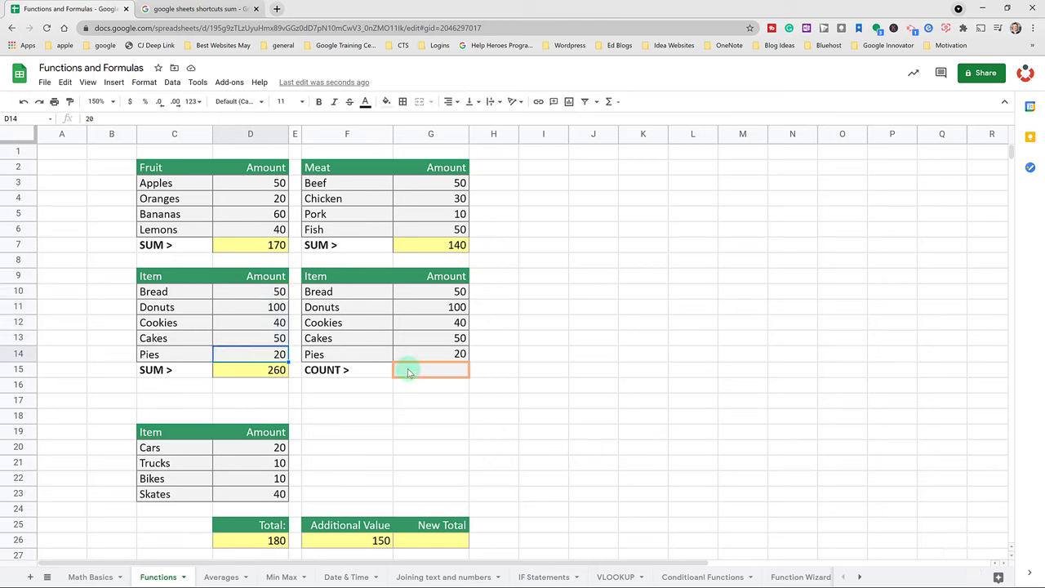
# Enter the COUNT function over the amounts G10:G14 in the COUNT cell G15, and check its formula.
pyautogui.click(451, 371)
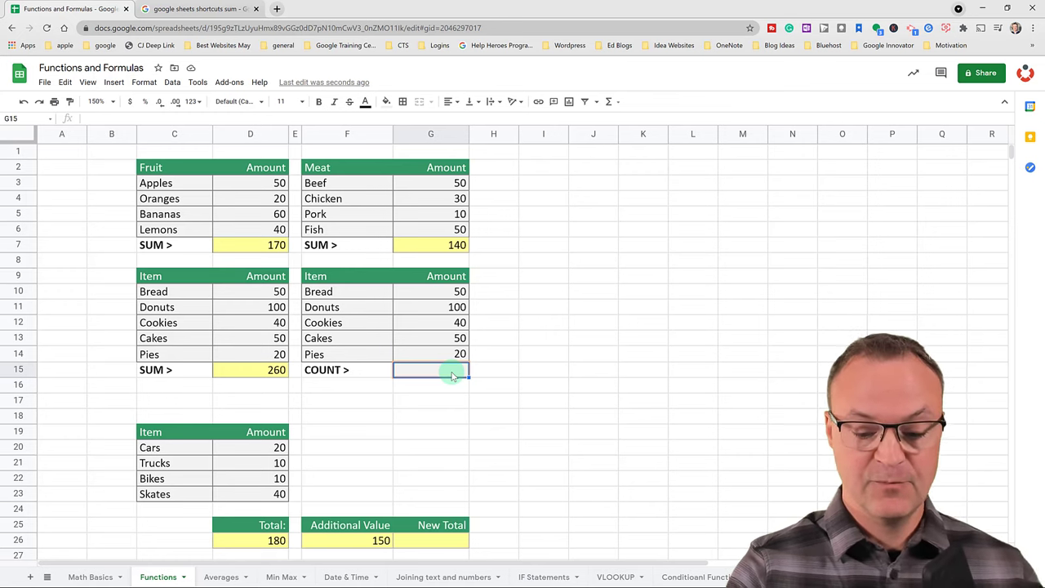
pyautogui.write('=coun')
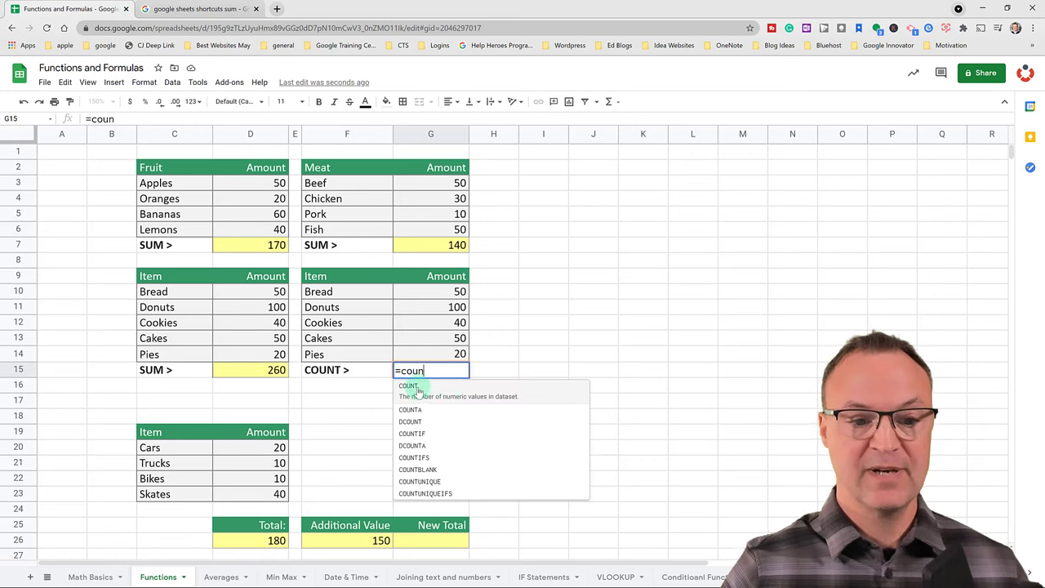
pyautogui.click(418, 392)
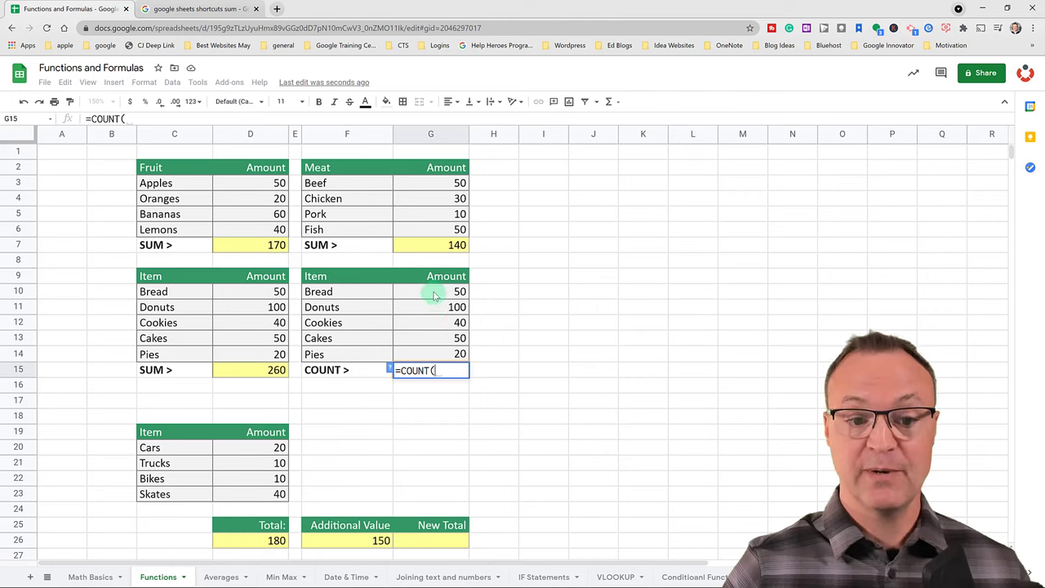
pyautogui.moveTo(441, 292); pyautogui.dragTo(441, 355)
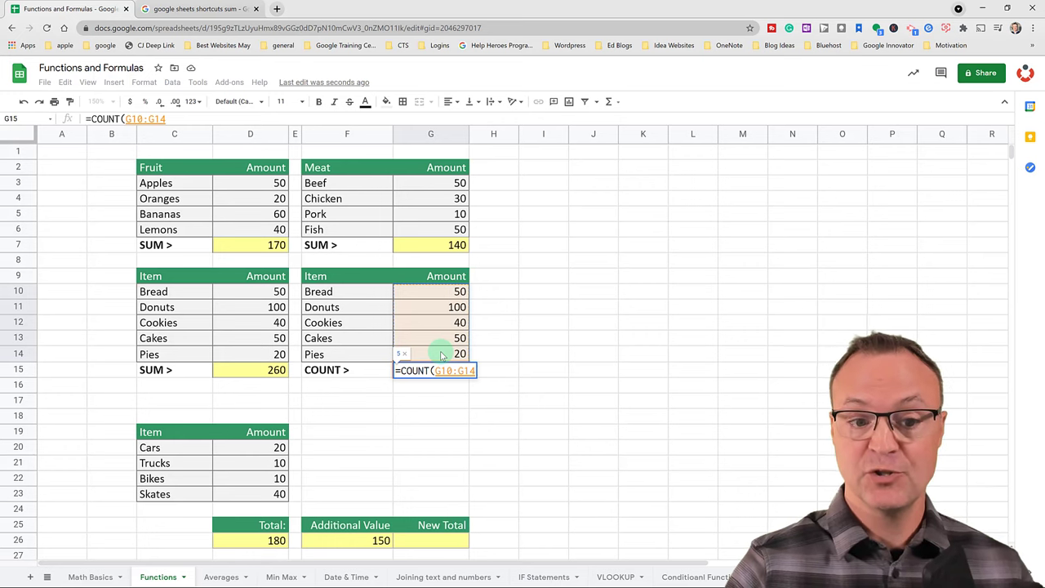
pyautogui.press('Return')
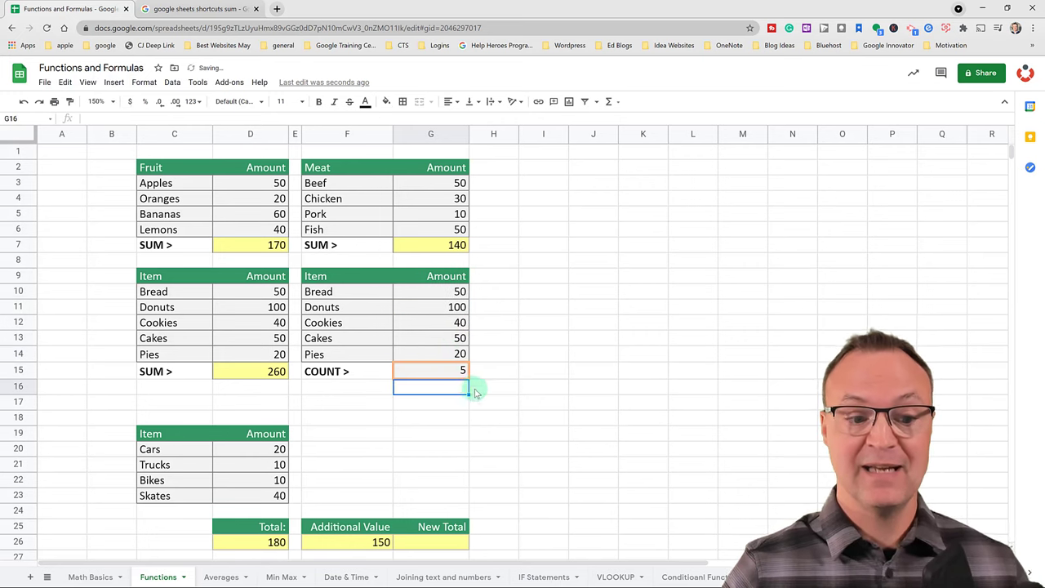
pyautogui.click(455, 374)
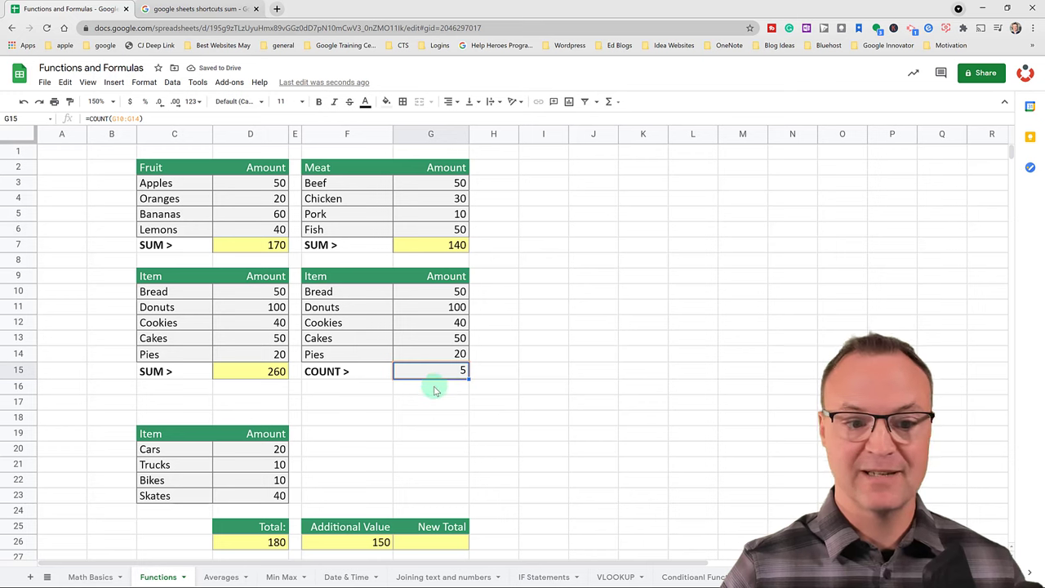
# Replace the formula in the Total cell D26 with a SUM of the amounts D20:D23 plus 100, and check it.
pyautogui.scroll(-2, 363, 397)
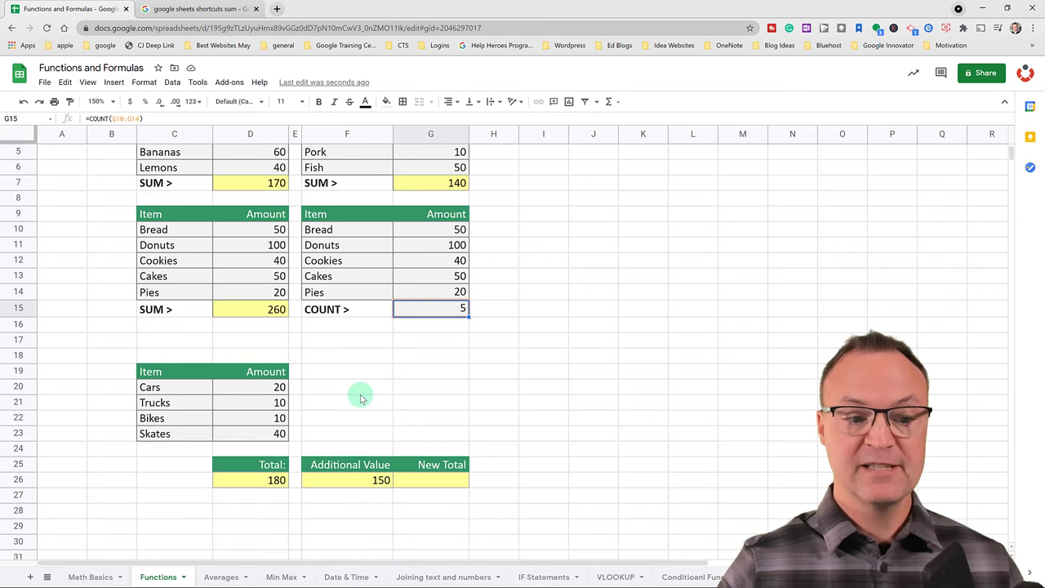
pyautogui.click(266, 483)
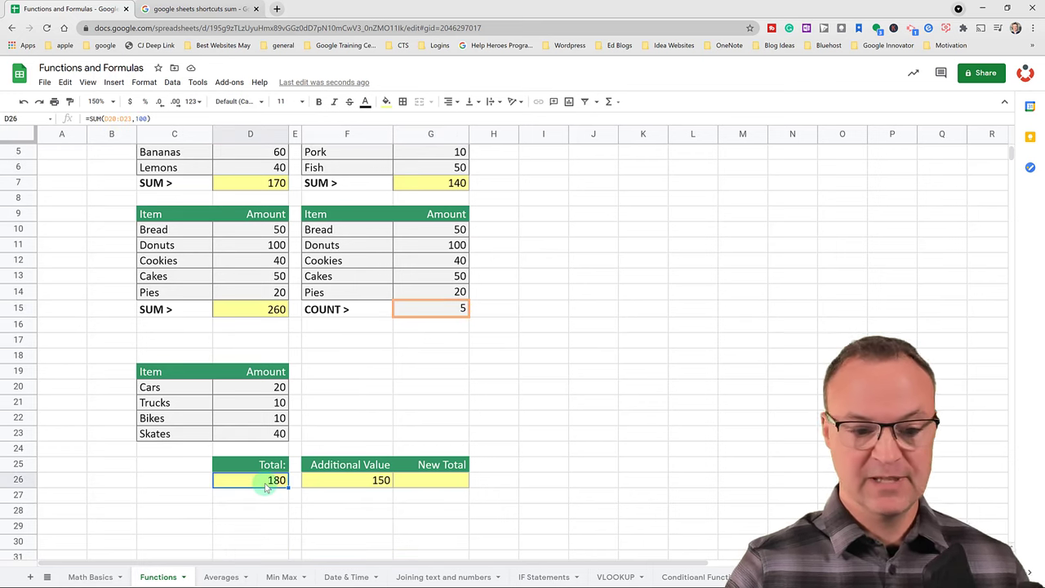
pyautogui.press('Delete')
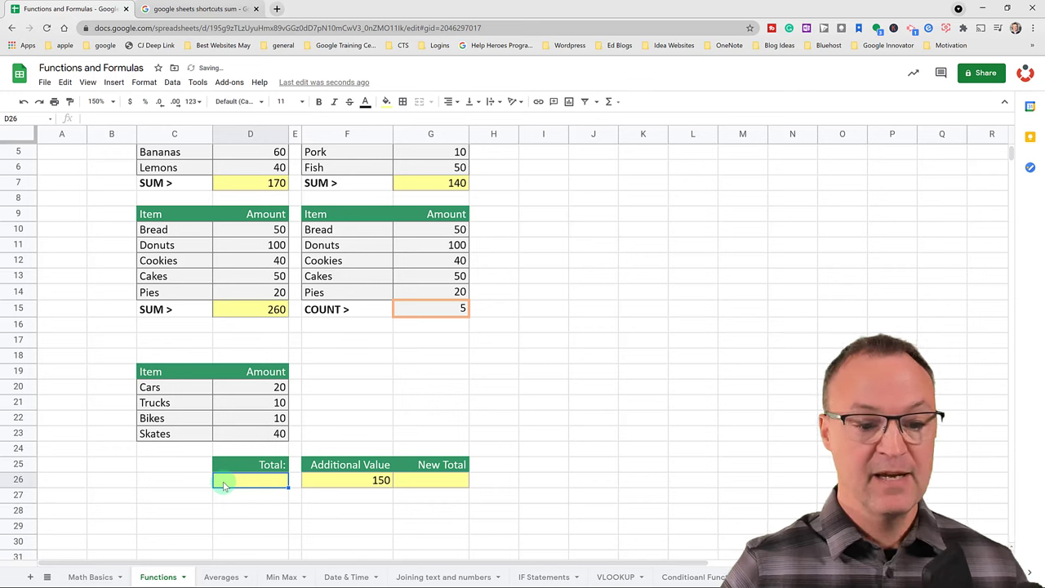
pyautogui.write('=')
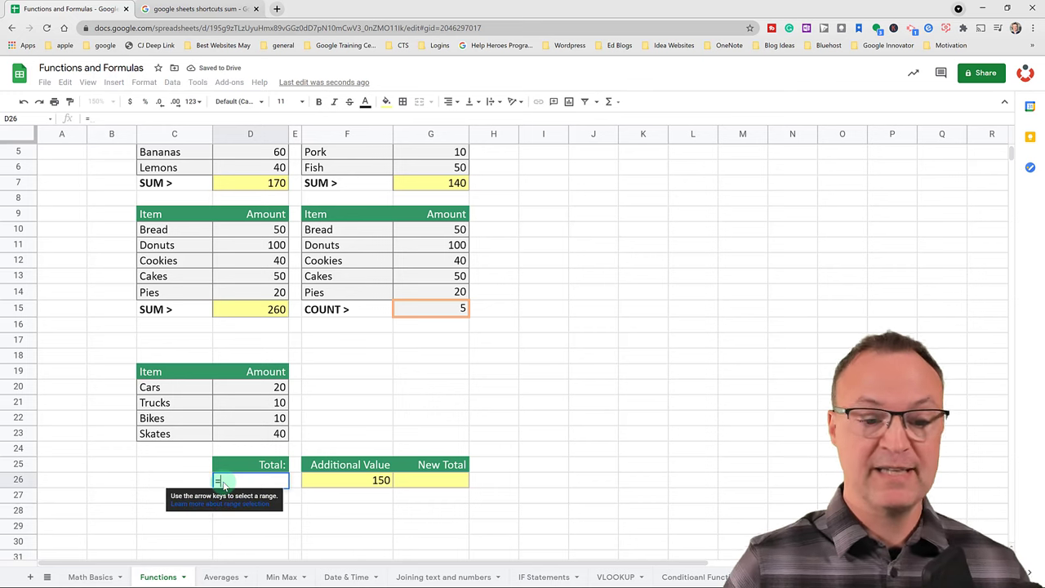
pyautogui.write('sum')
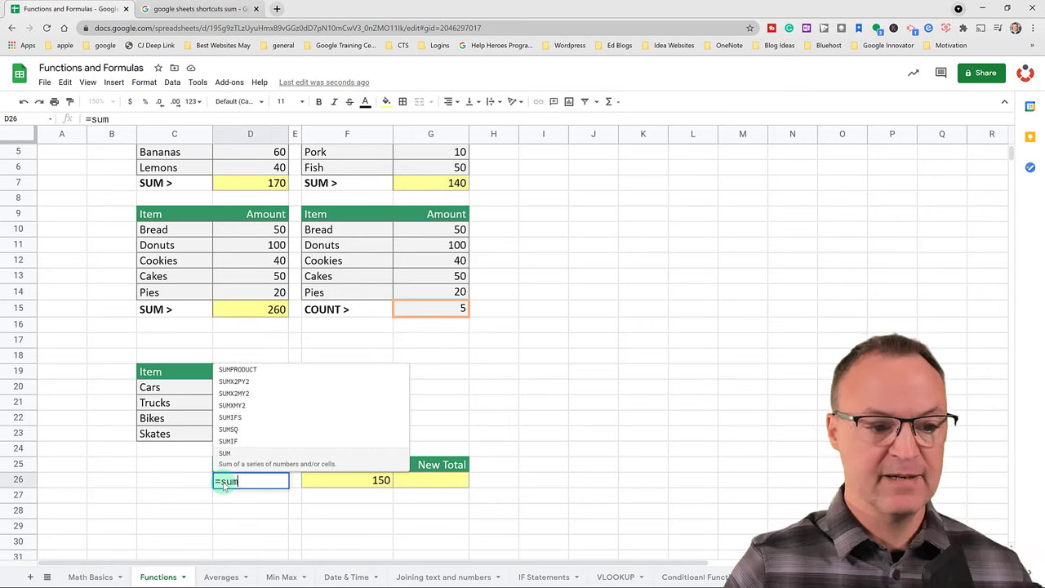
pyautogui.click(227, 454)
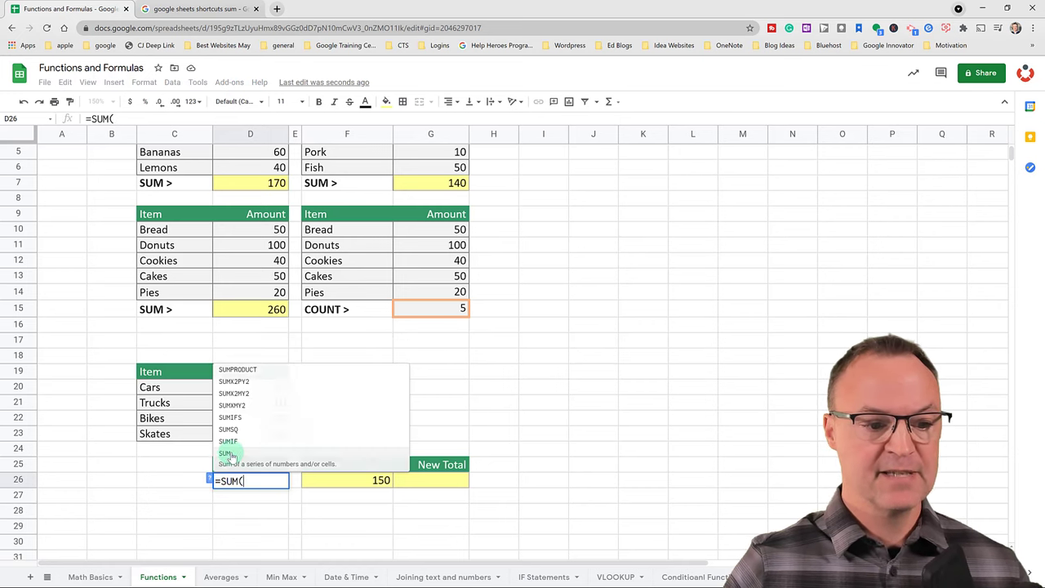
pyautogui.moveTo(263, 393); pyautogui.dragTo(258, 435)
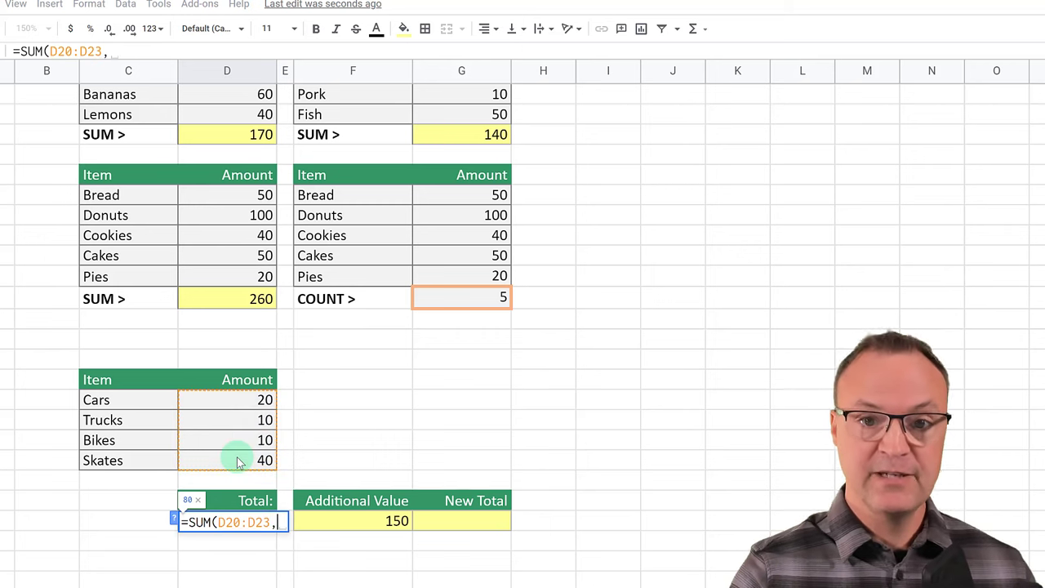
pyautogui.write(',100')
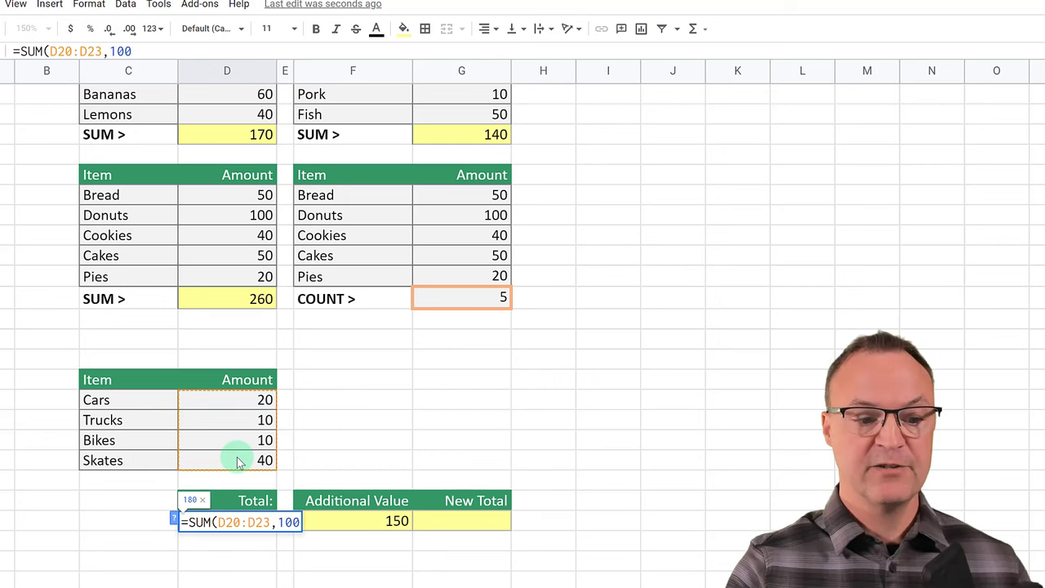
pyautogui.press('Return')
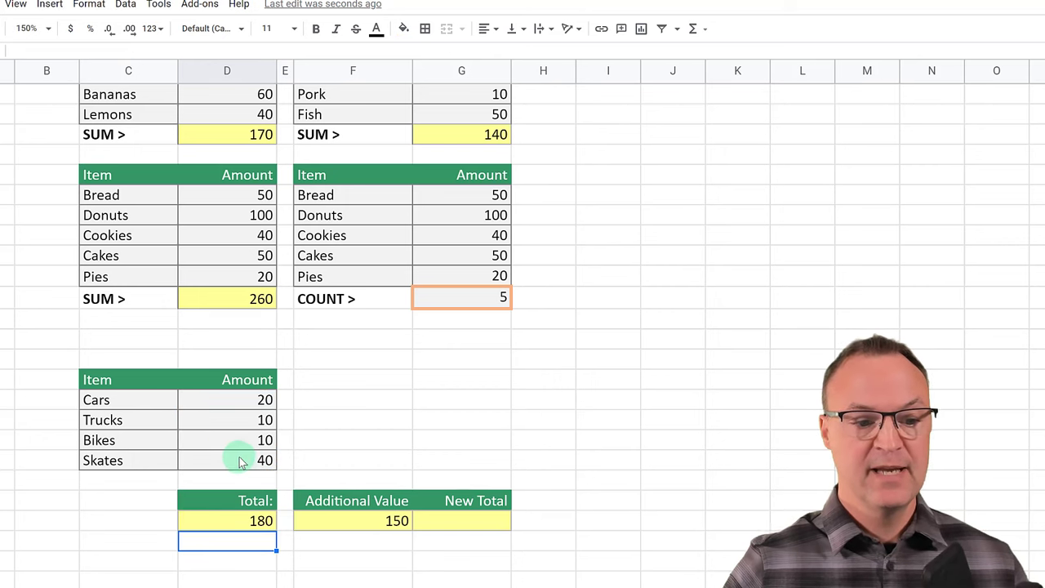
pyautogui.click(249, 522)
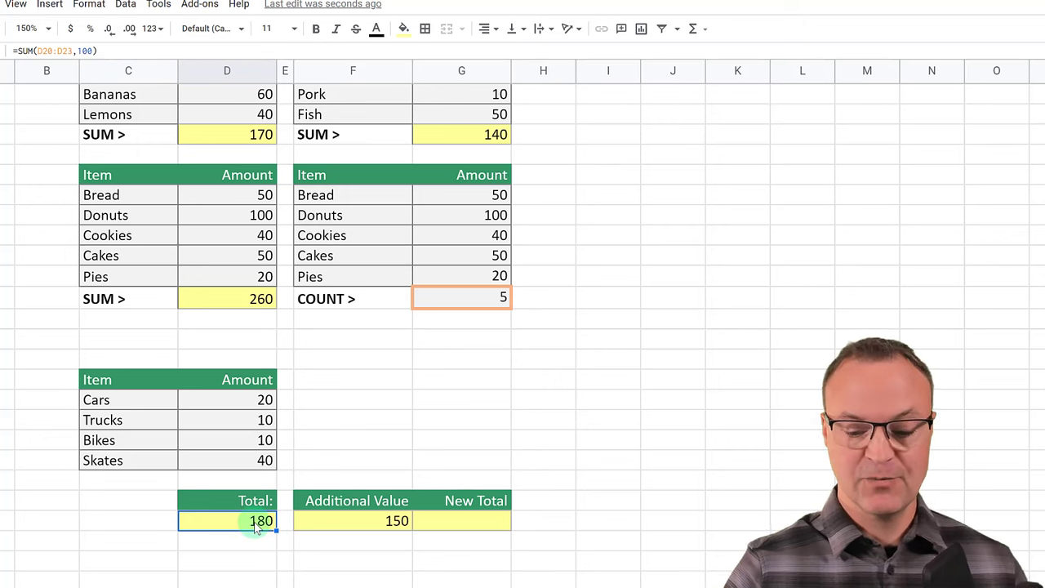
# Enter a SUM of the amounts D20:D23 and the Additional Value cell F26 in the New Total cell G26.
pyautogui.click(459, 529)
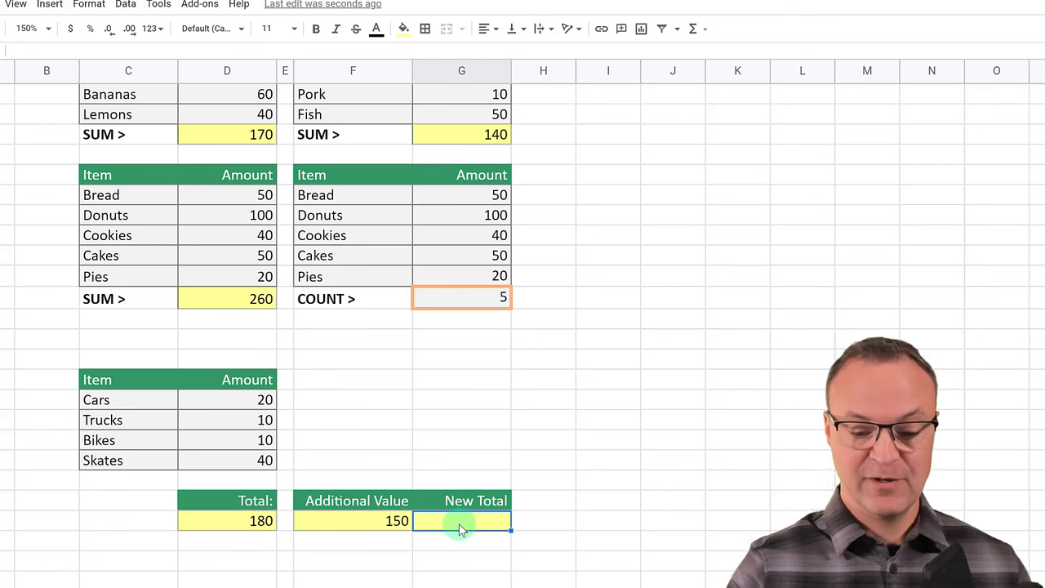
pyautogui.write('=')
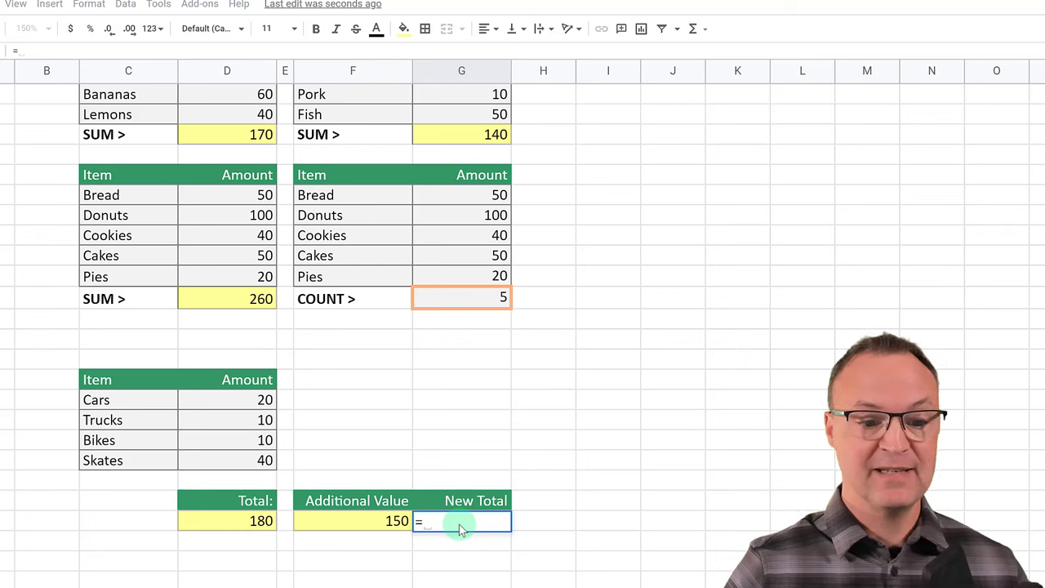
pyautogui.write('sum')
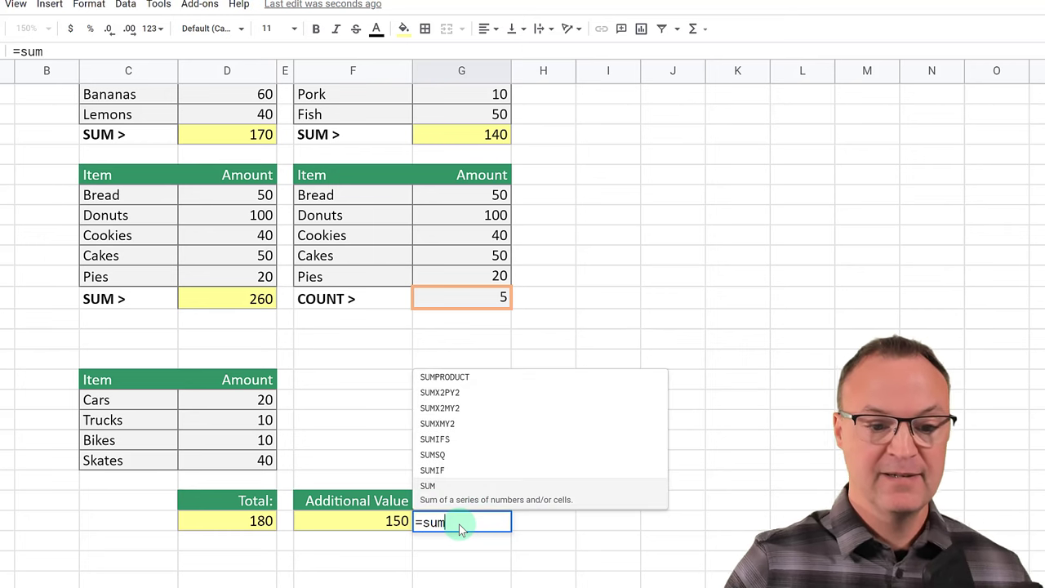
pyautogui.click(455, 495)
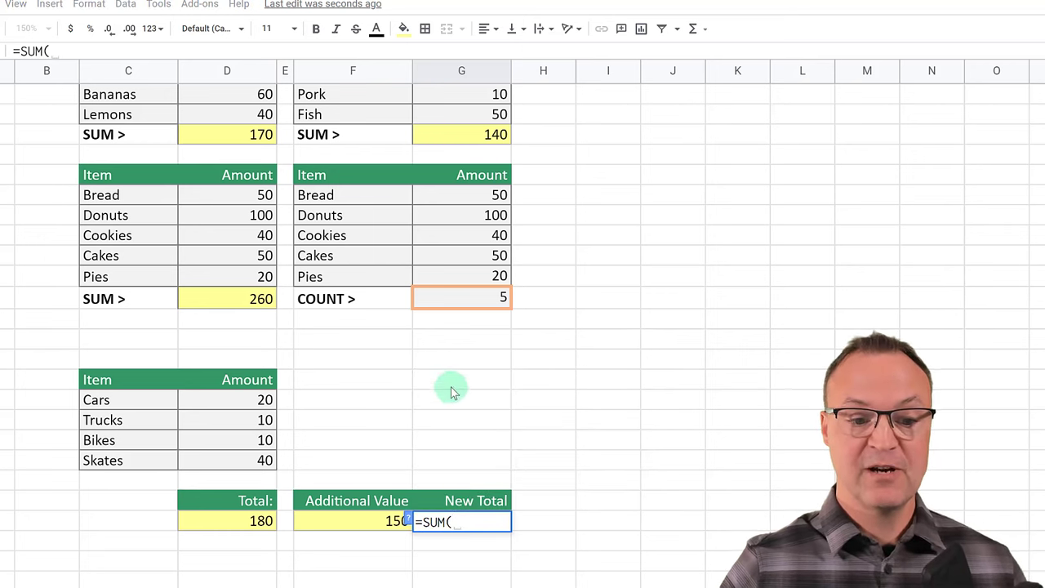
pyautogui.moveTo(227, 402); pyautogui.dragTo(228, 463)
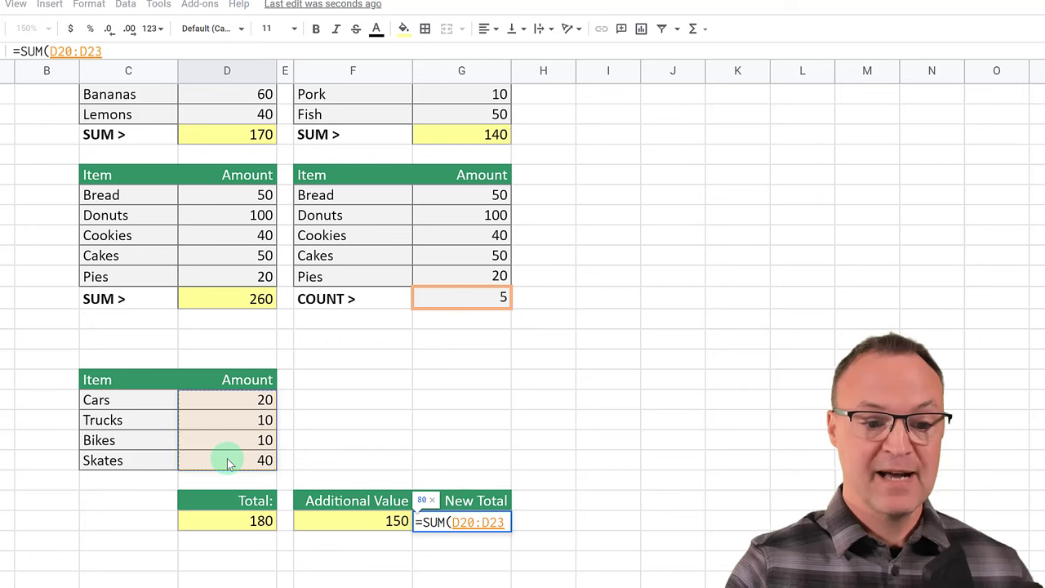
pyautogui.write(',')
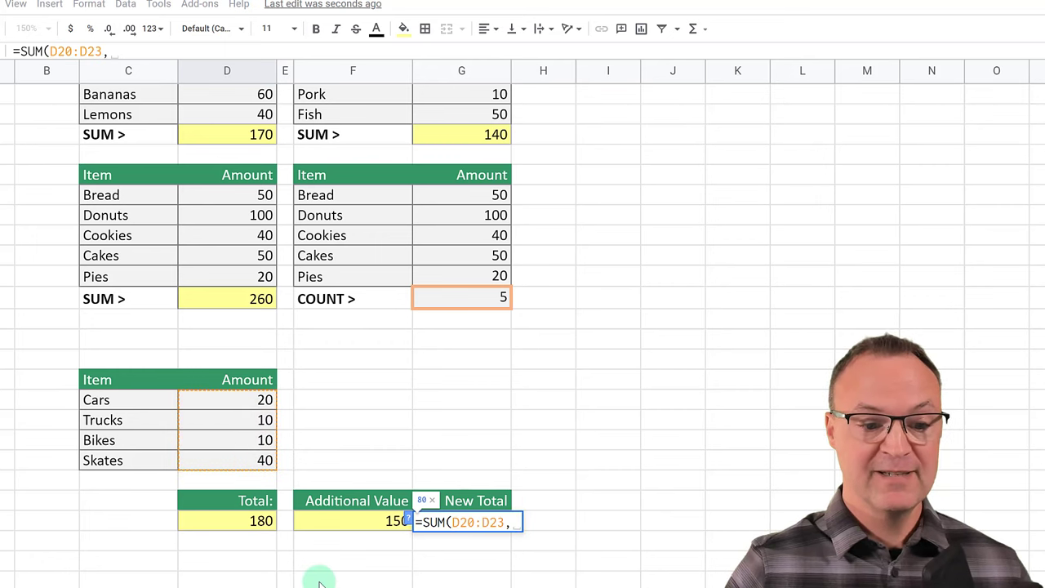
pyautogui.click(382, 521)
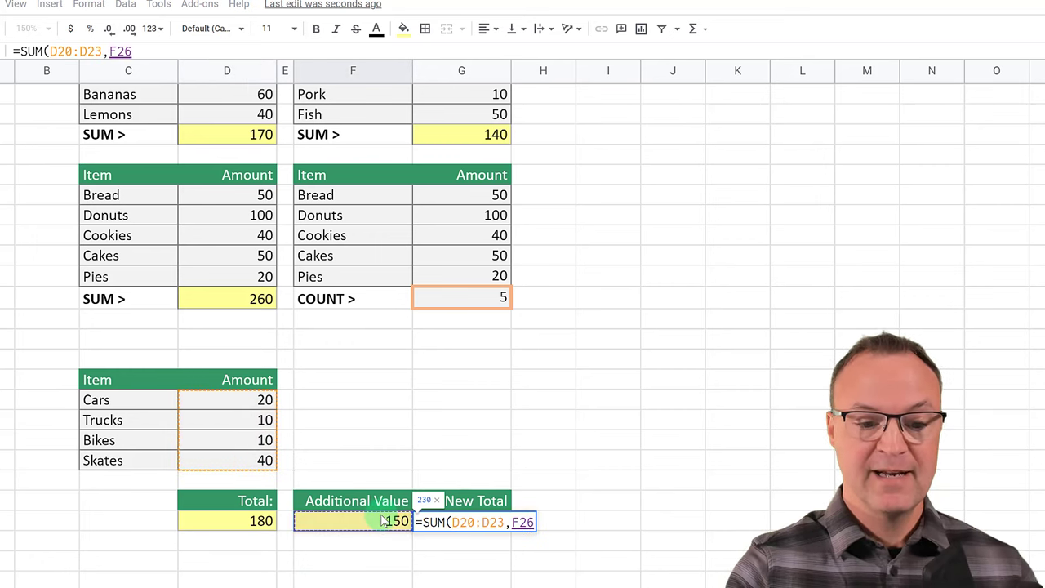
pyautogui.press('Return')
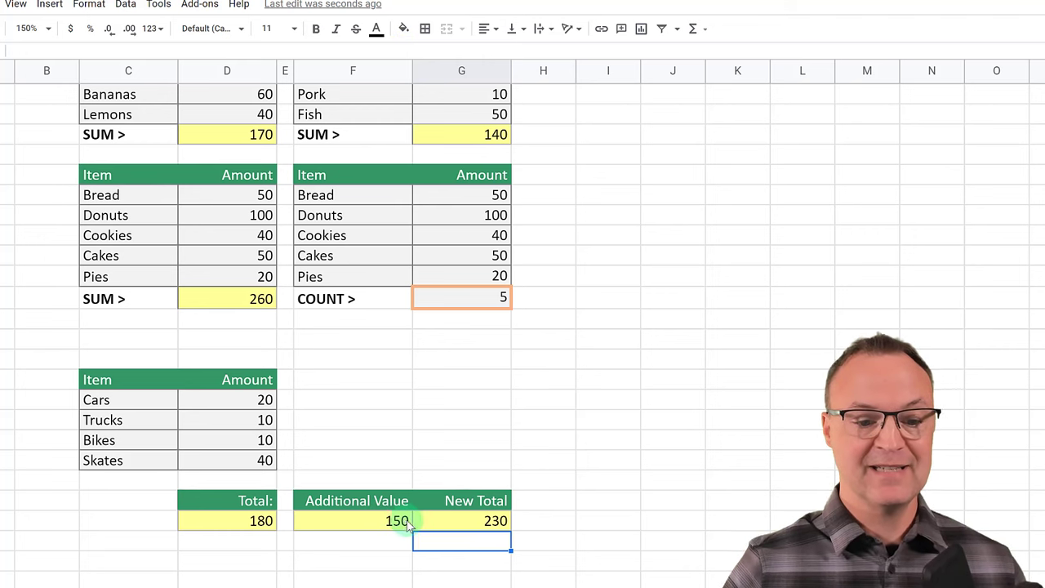
# Compare the SUM formulas in the New Total cell G26 and the Total cell D26.
pyautogui.click(474, 525)
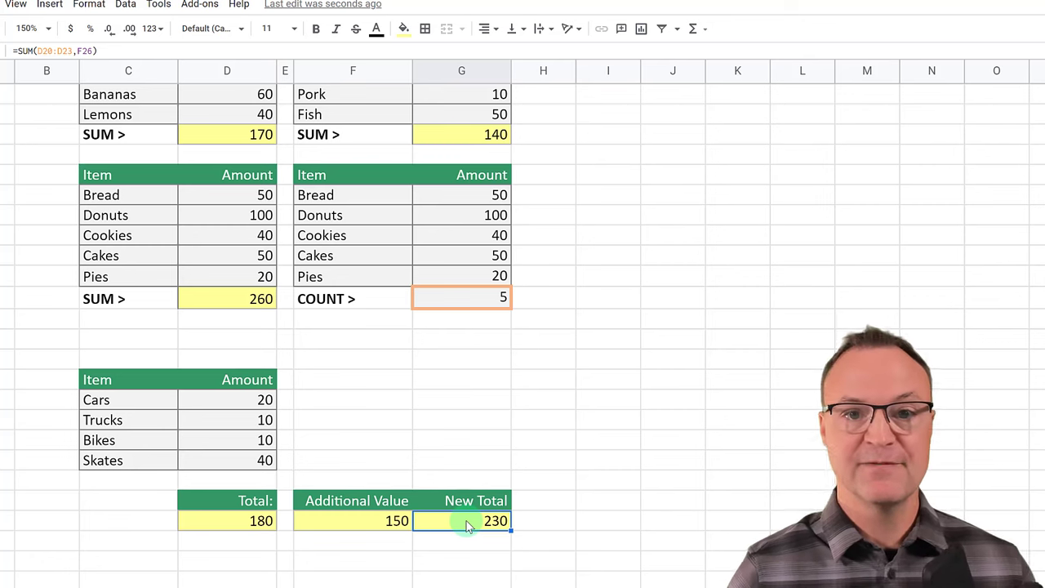
pyautogui.click(261, 525)
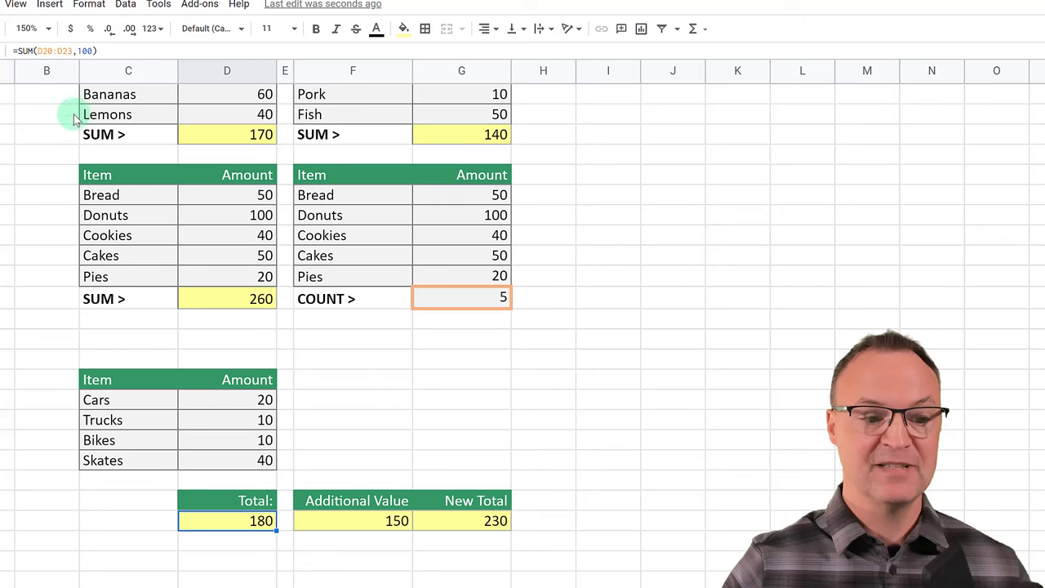
pyautogui.doubleClick(243, 527)
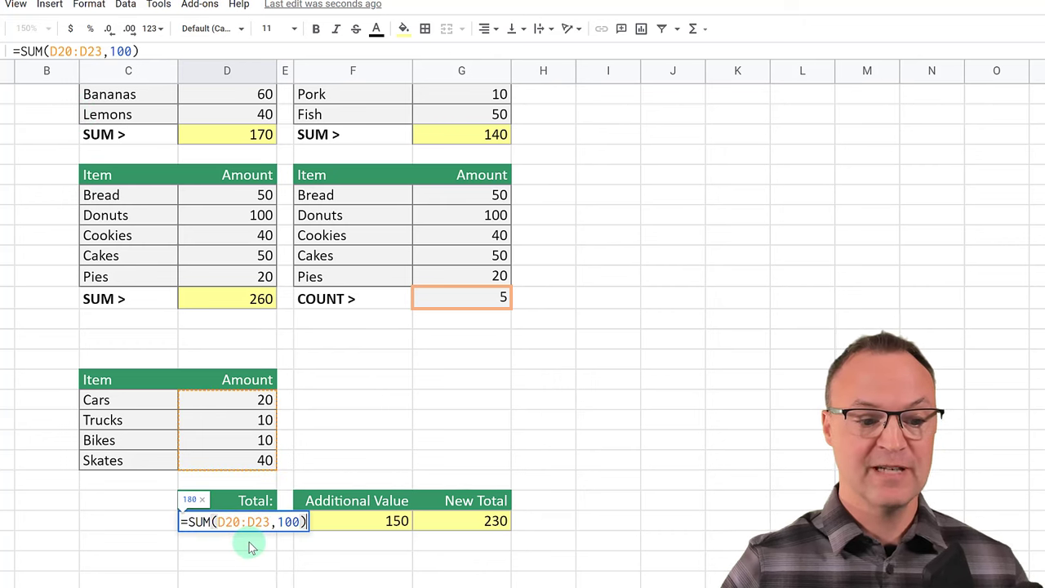
pyautogui.click(358, 559)
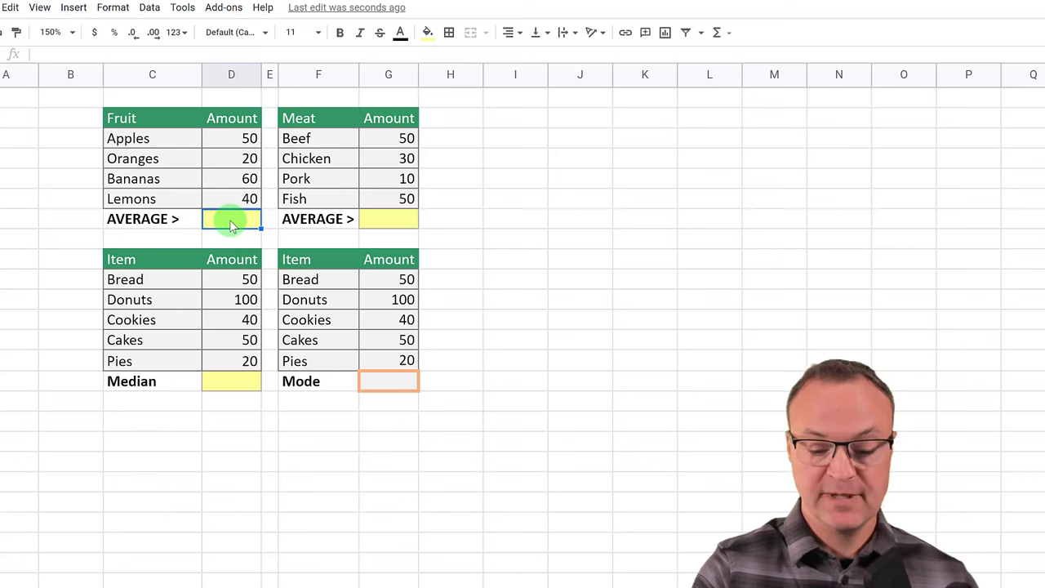
# Enter an AVERAGE of the fruit amounts D3:D6 in the fruit AVERAGE cell D7, and check its formula.
pyautogui.write('=')
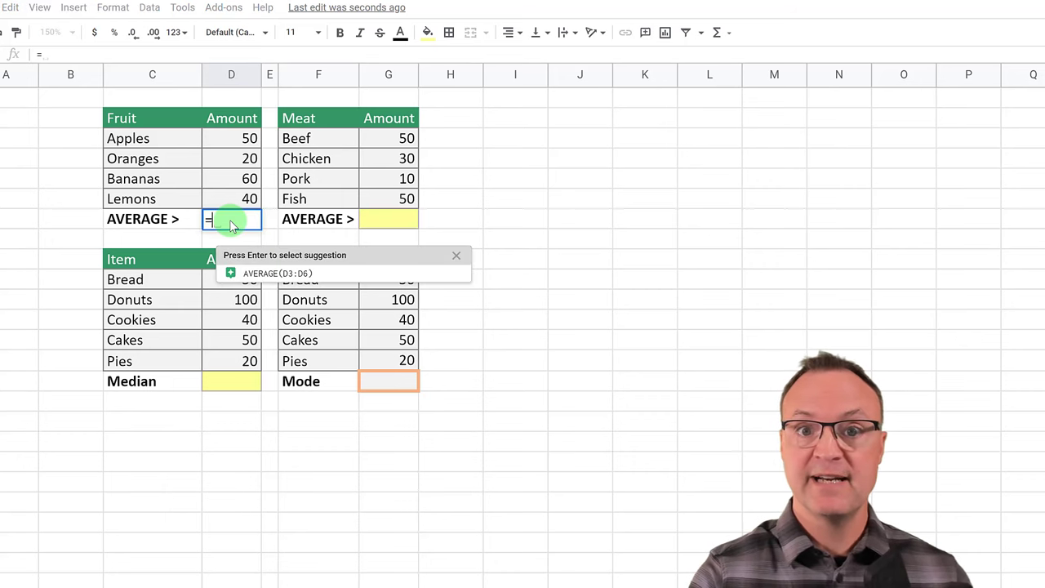
pyautogui.write('Average')
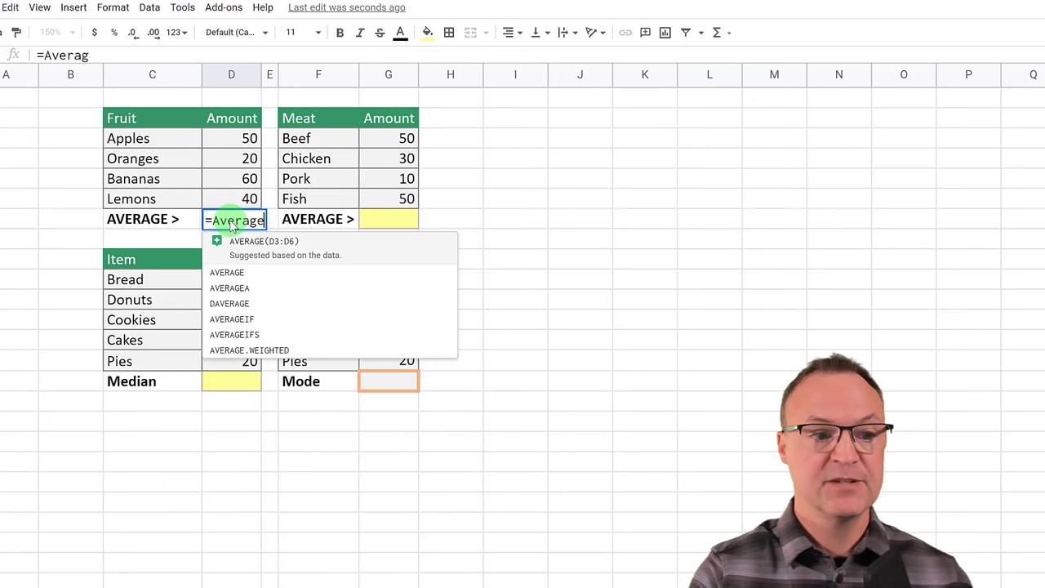
pyautogui.write('(')
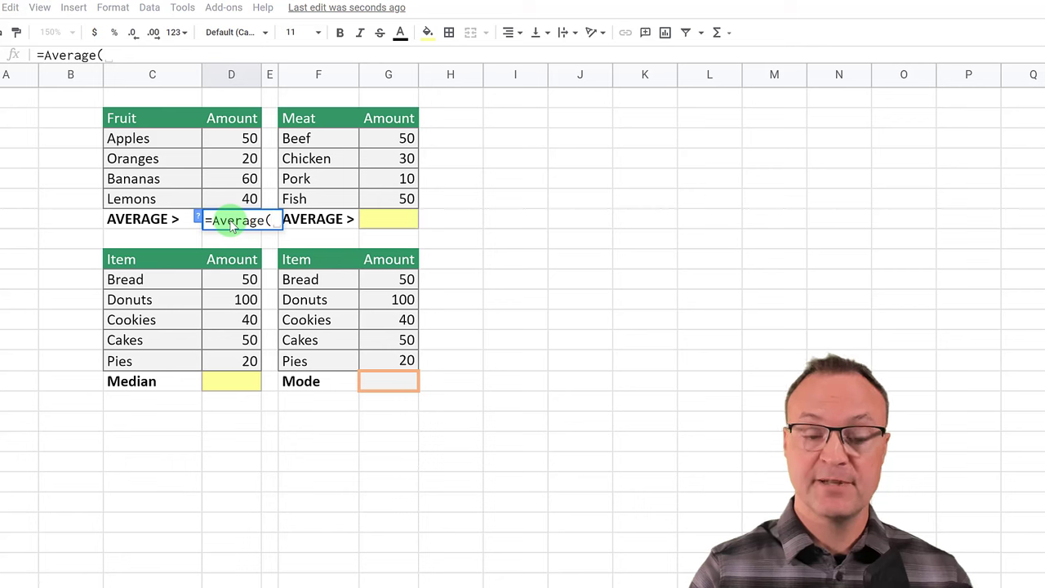
pyautogui.write('D3')
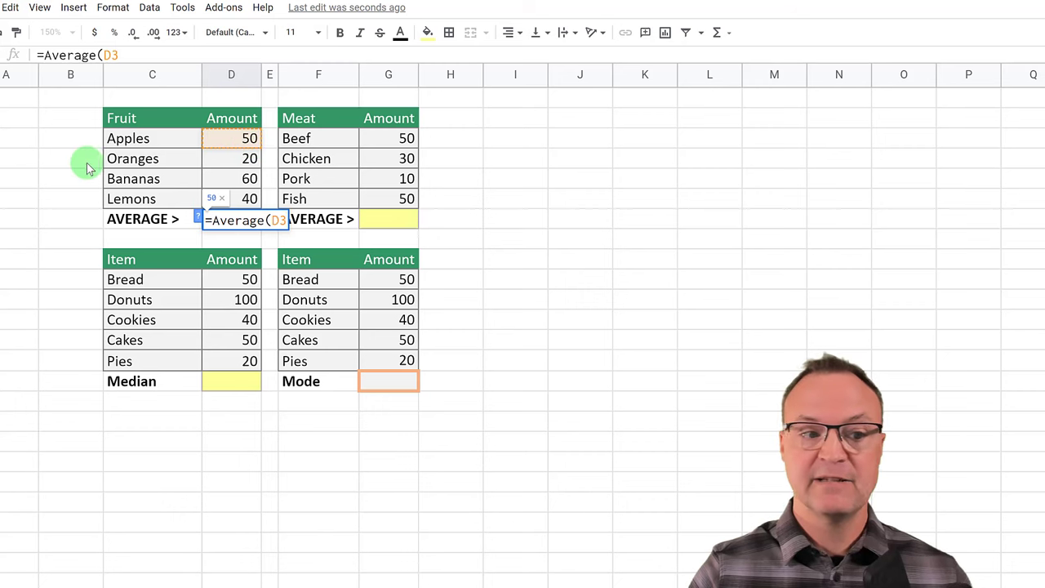
pyautogui.write(':')
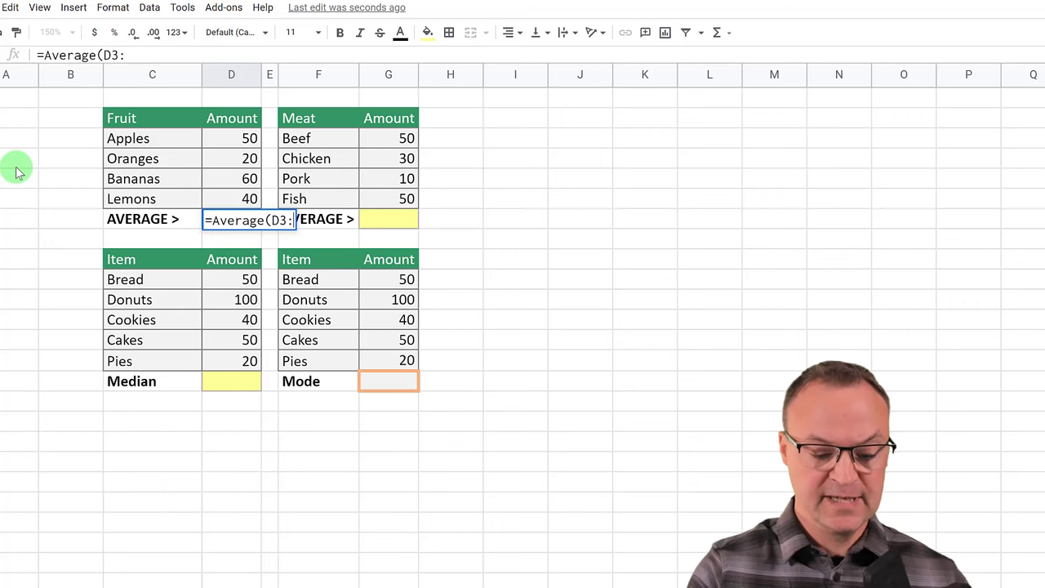
pyautogui.write('D6')
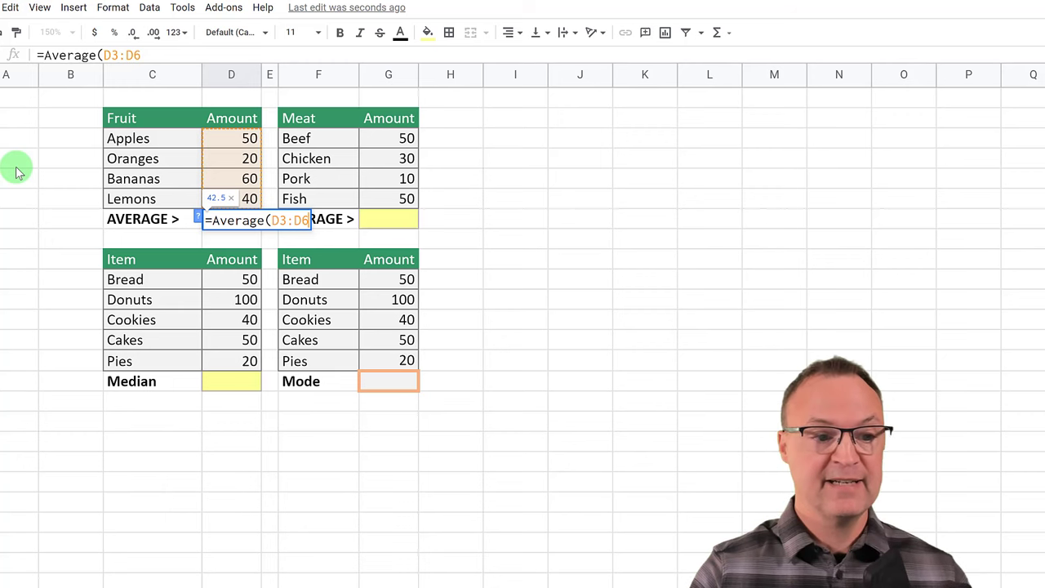
pyautogui.press('Return')
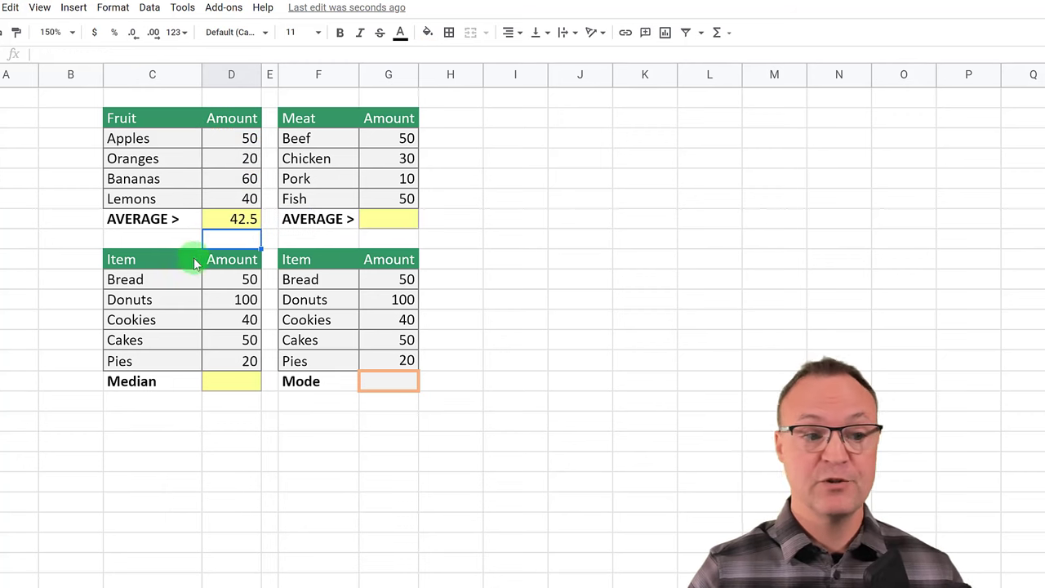
pyautogui.click(235, 221)
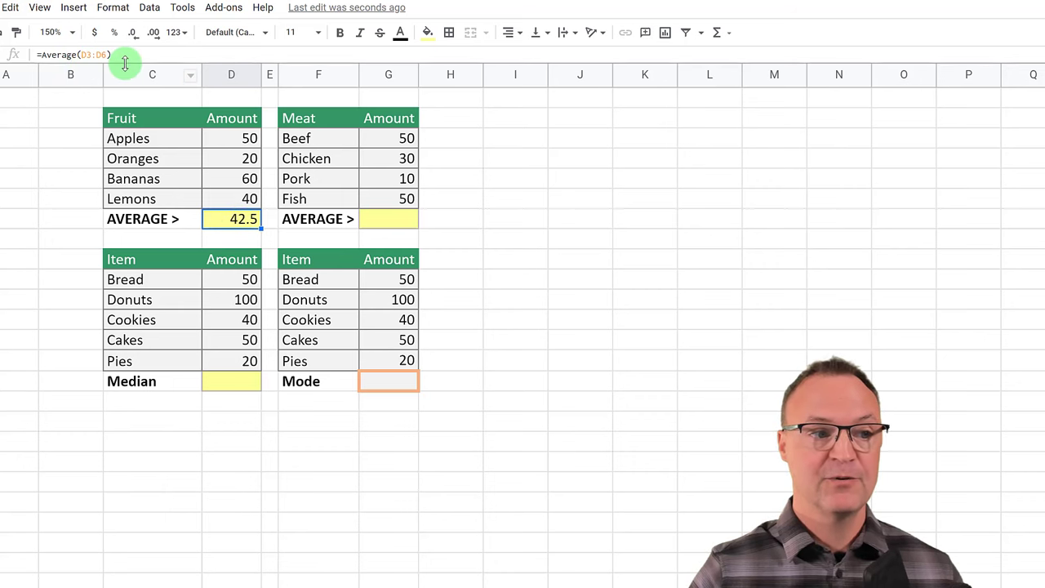
# Insert the built-in AVERAGE function over the meat amounts G3:G6 in the meat AVERAGE cell G7.
pyautogui.click(406, 222)
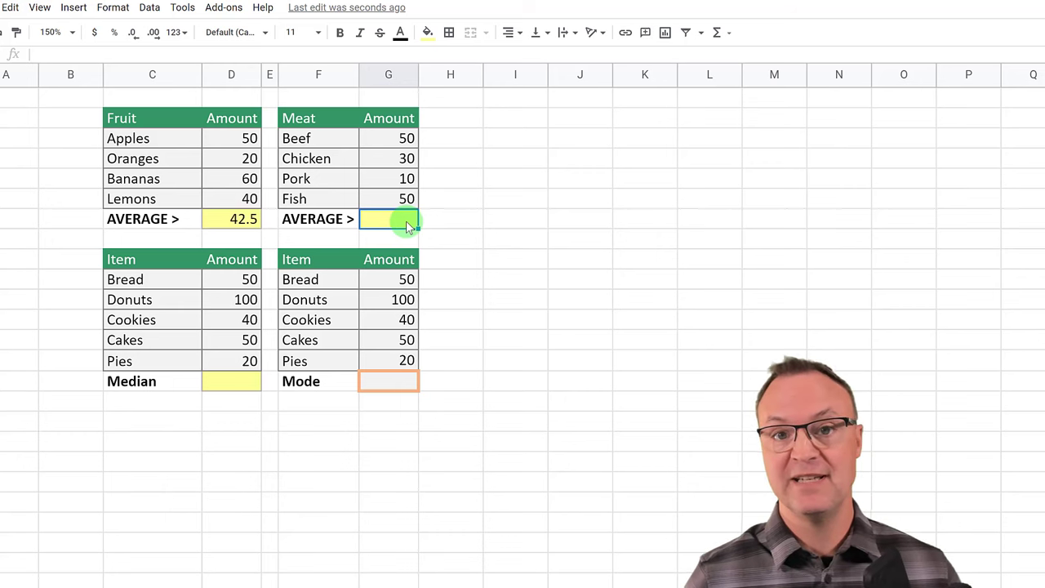
pyautogui.click(74, 9)
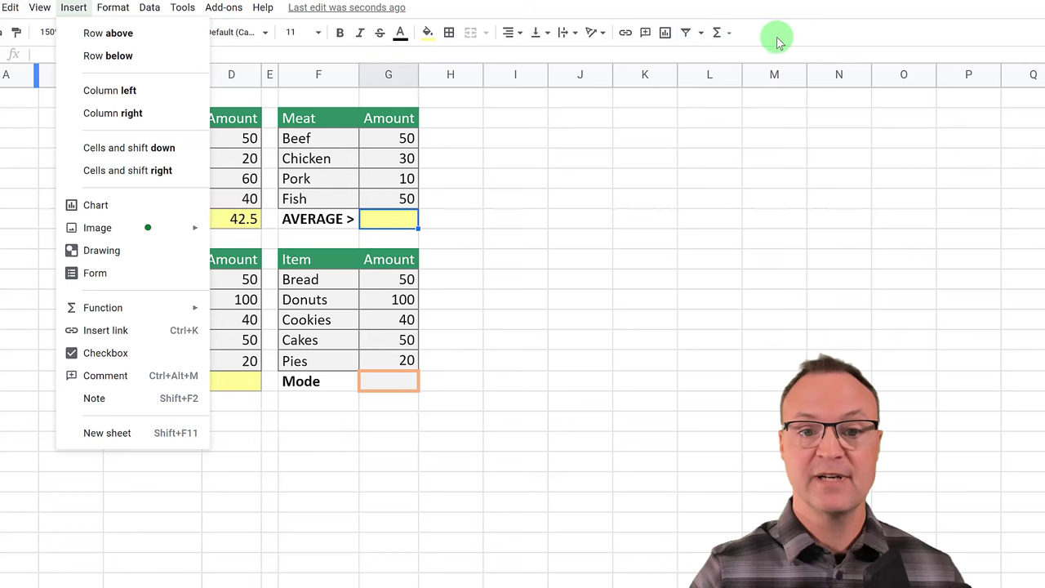
pyautogui.click(729, 33)
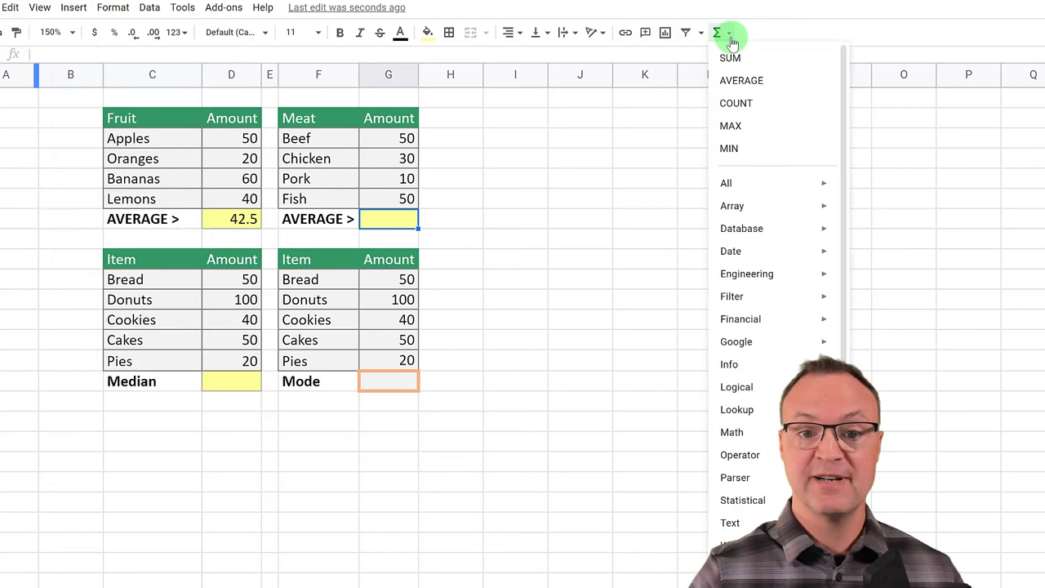
pyautogui.click(742, 84)
pyautogui.moveTo(397, 137); pyautogui.dragTo(393, 198)
pyautogui.press('Return')
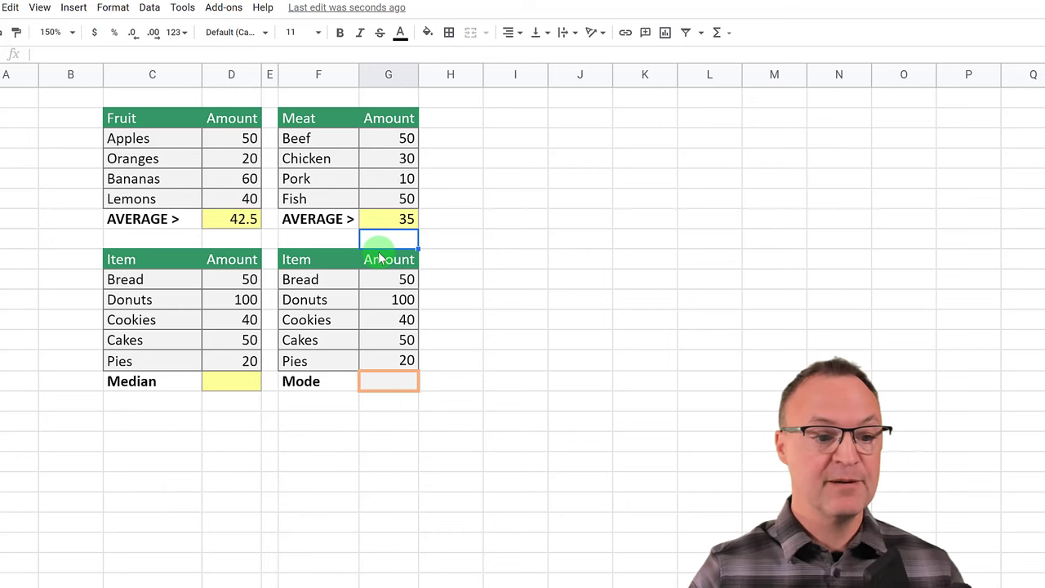
# Enter the suggested MEDIAN of the item amounts D10:D14 in the Median cell D15.
pyautogui.click(244, 381)
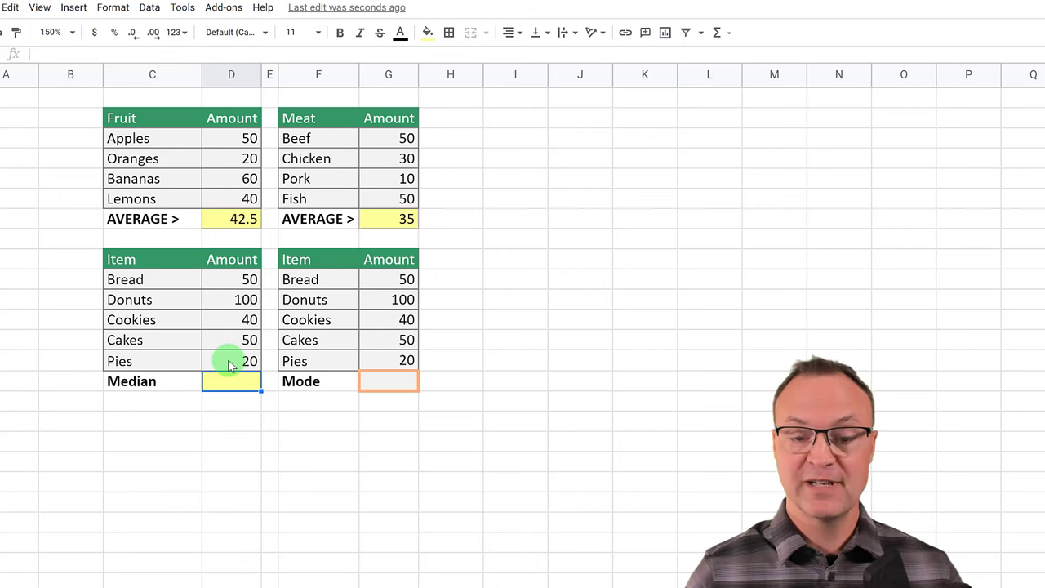
pyautogui.write('=')
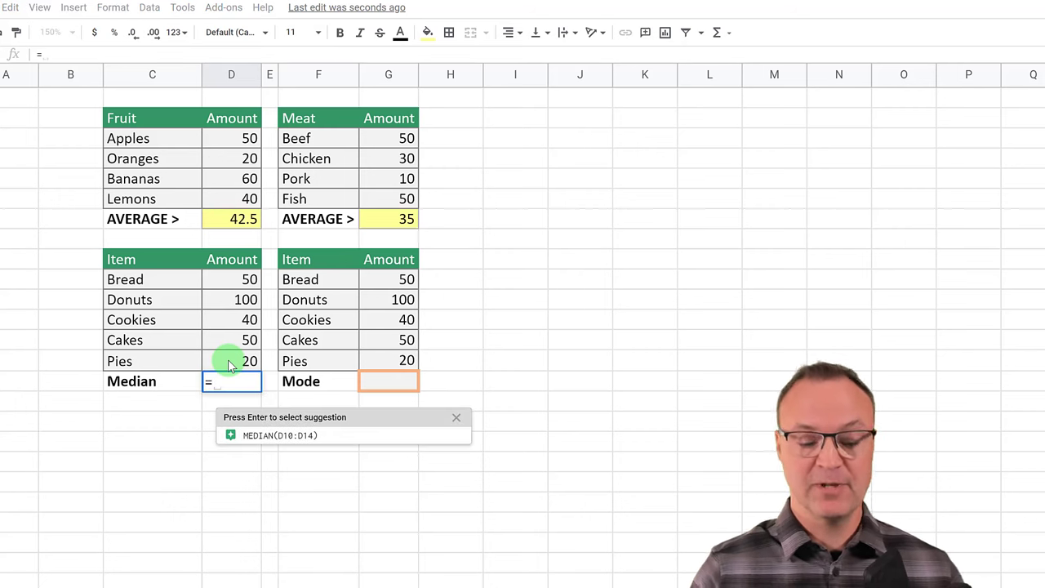
pyautogui.write('med')
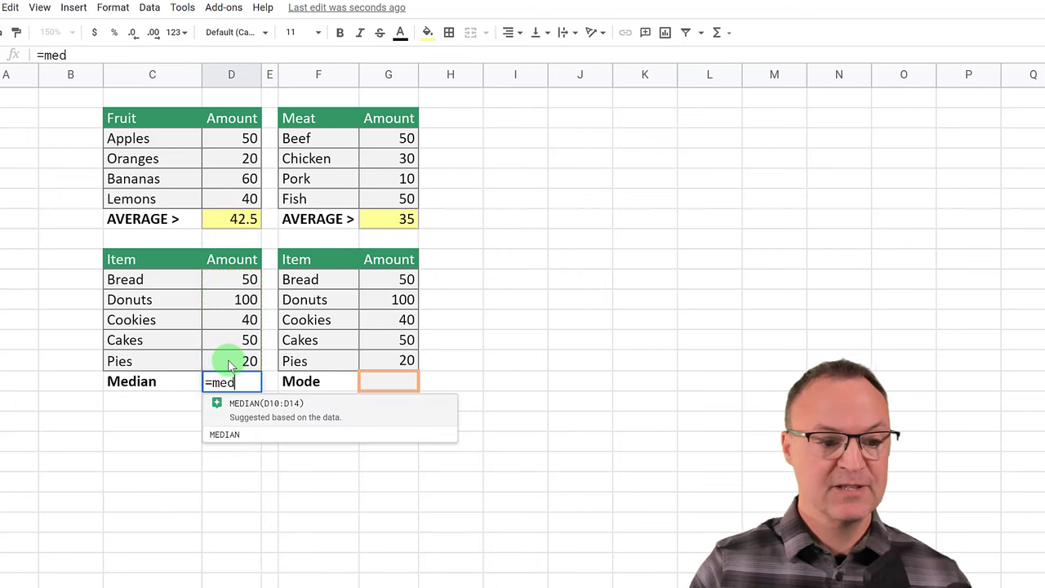
pyautogui.click(281, 423)
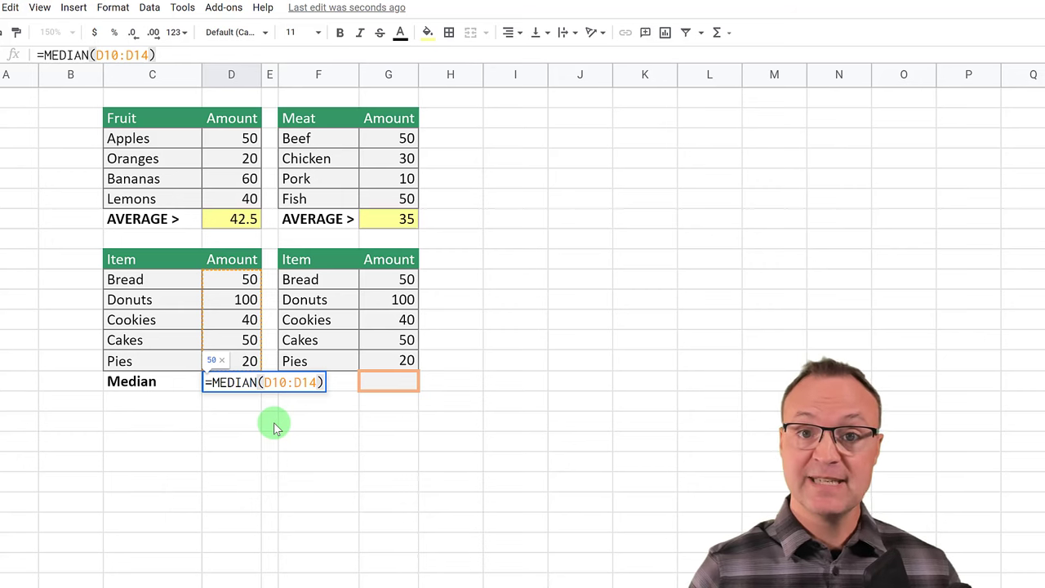
pyautogui.press('Return')
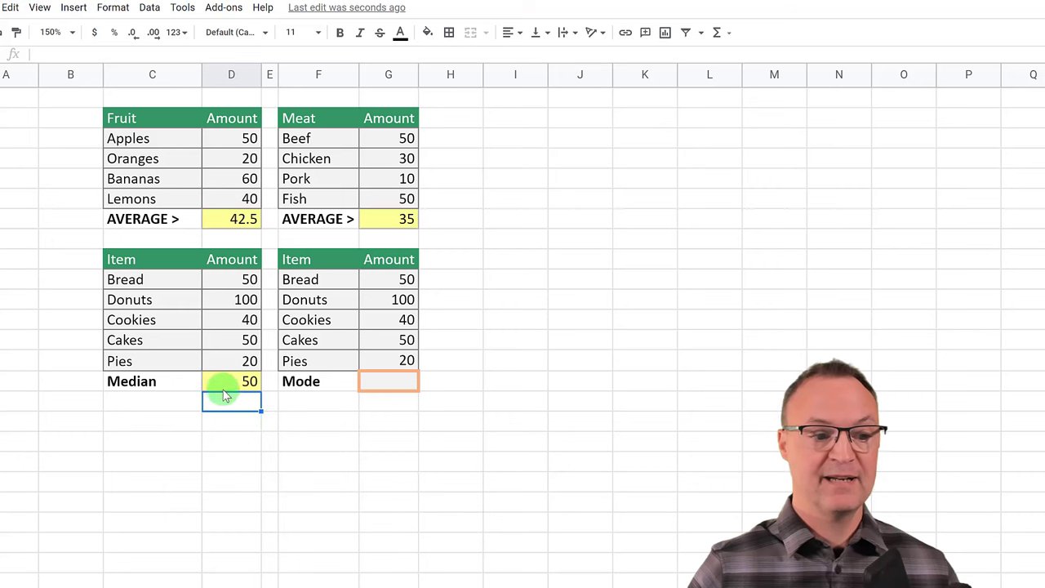
# Enter the suggested MODE of the item amounts G10:G14 in the Mode cell G15.
pyautogui.click(392, 381)
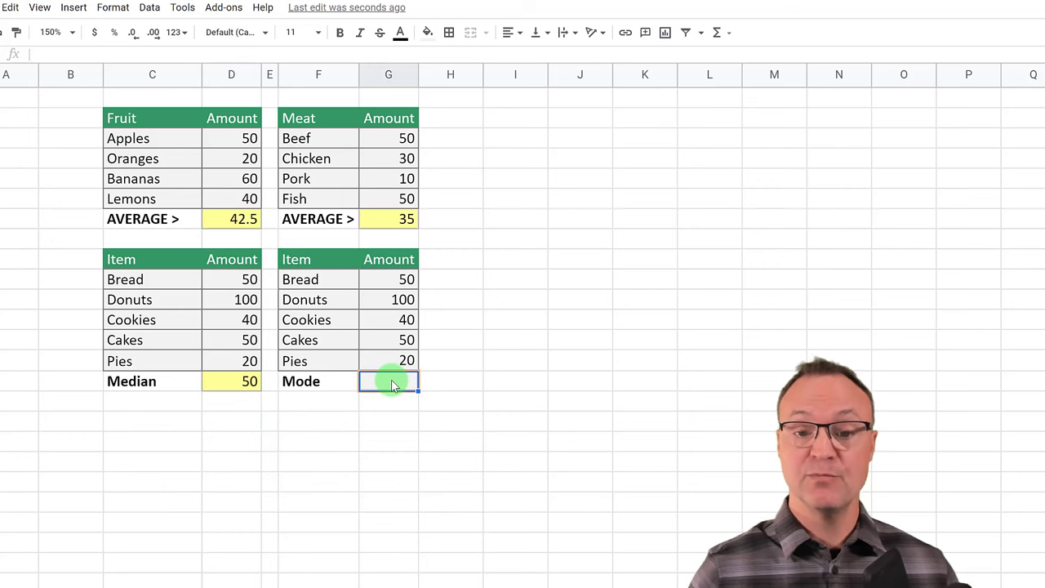
pyautogui.write('=')
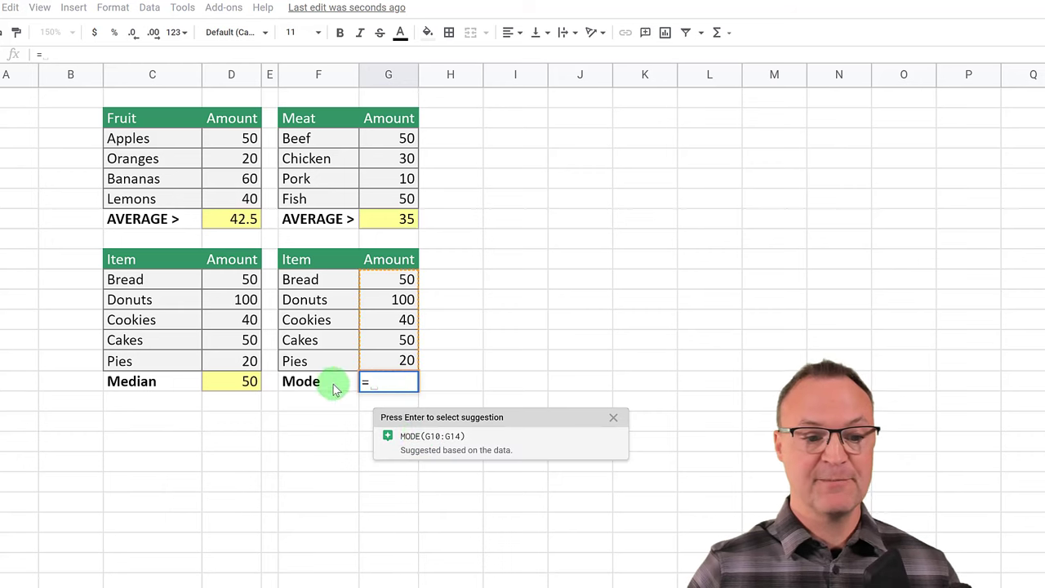
pyautogui.click(431, 439)
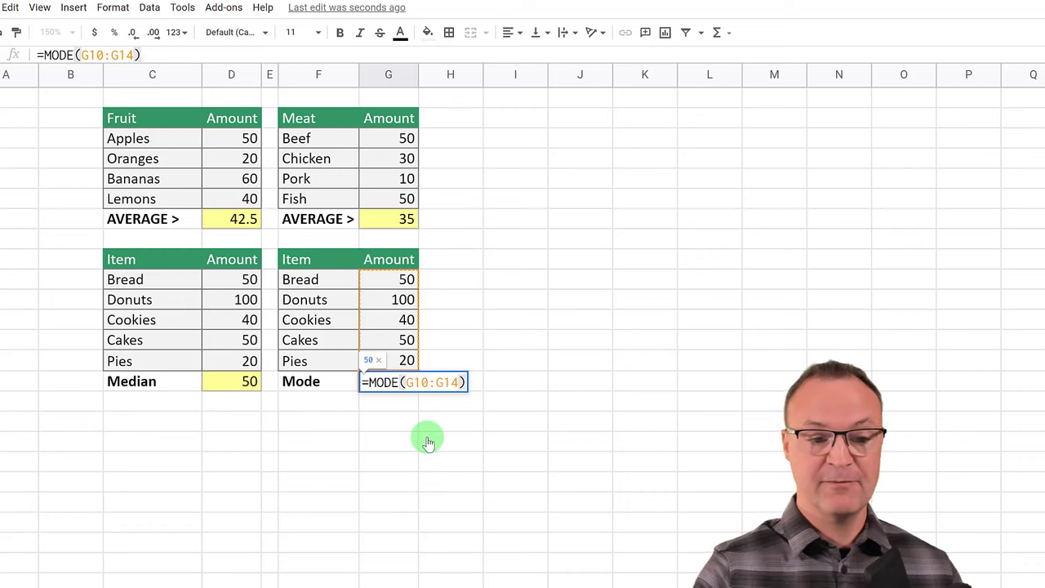
pyautogui.press('Return')
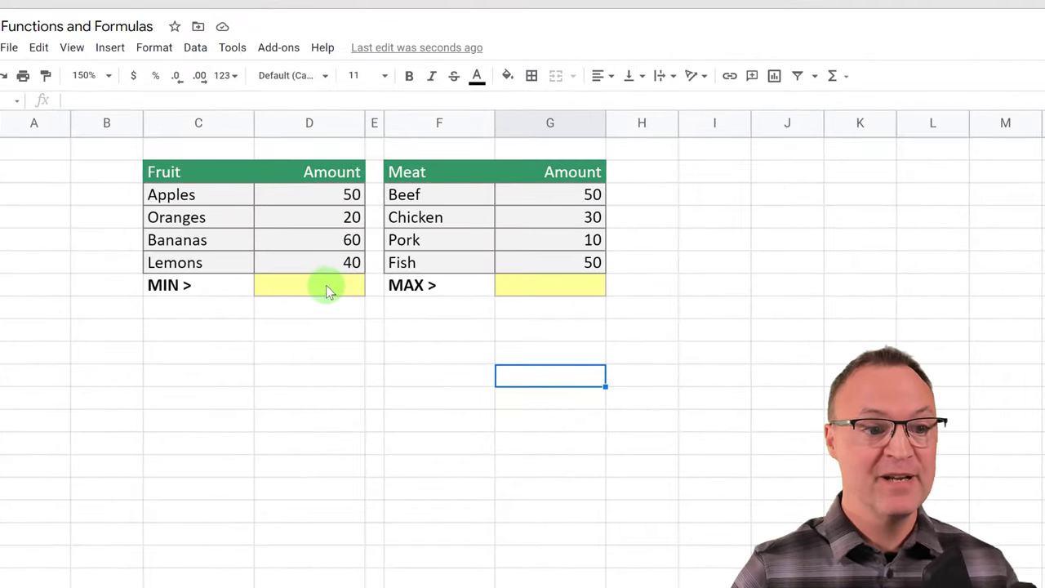
# Enter the suggested MIN of the fruit amounts D3:D6 in the MIN cell D7.
pyautogui.click(326, 286)
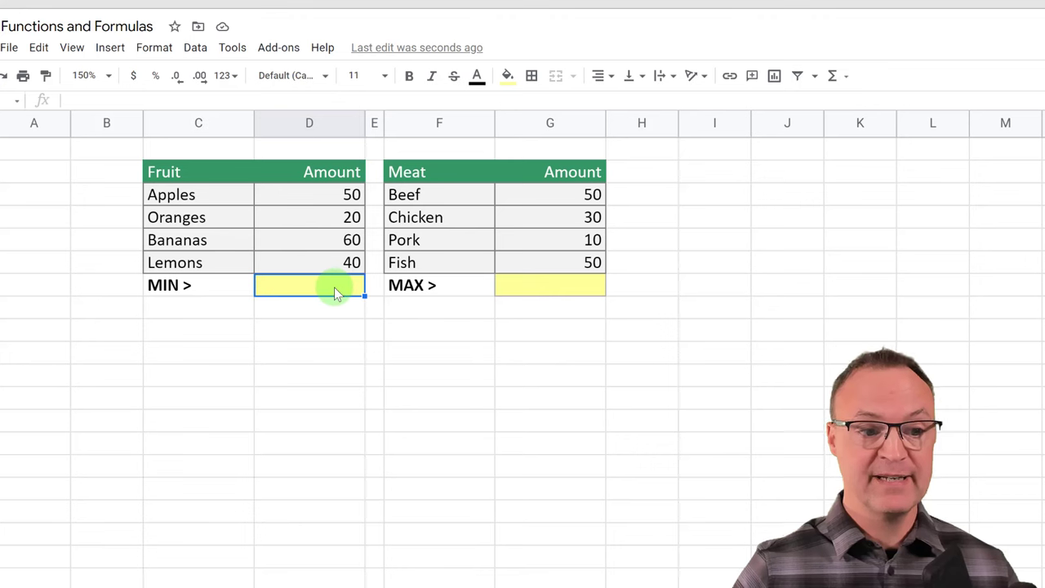
pyautogui.write('=min')
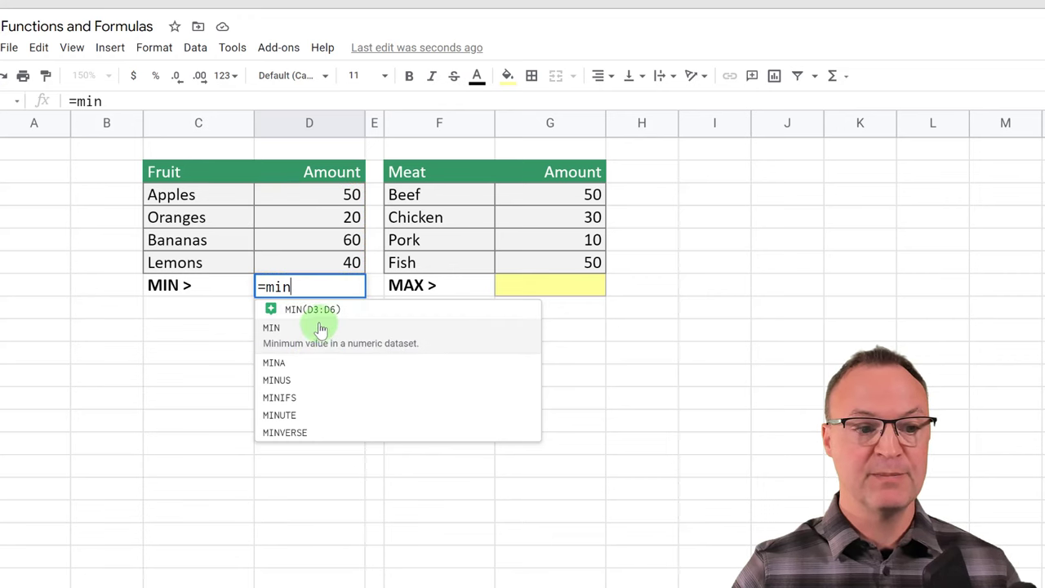
pyautogui.click(329, 313)
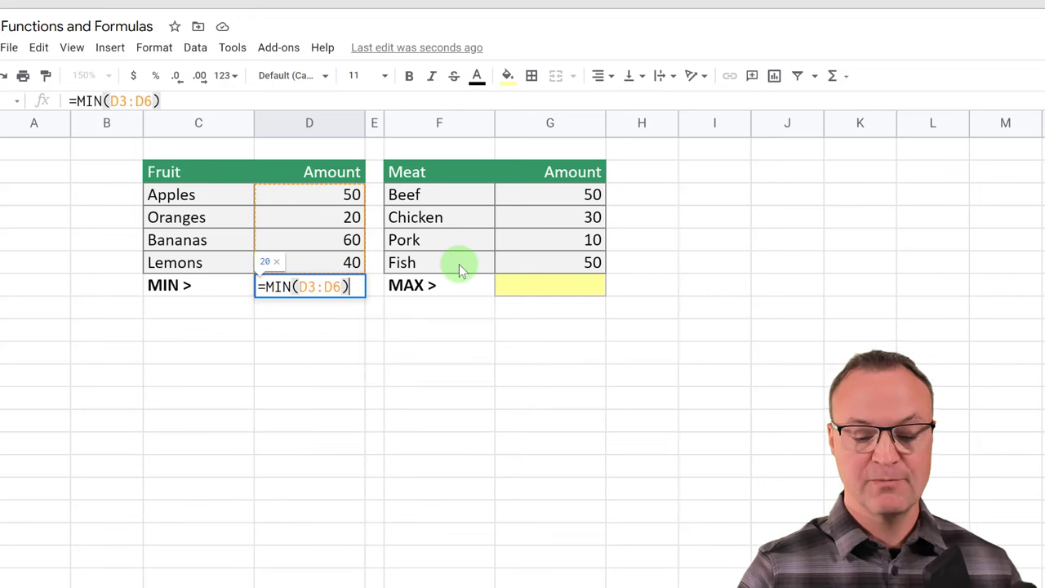
pyautogui.press('Return')
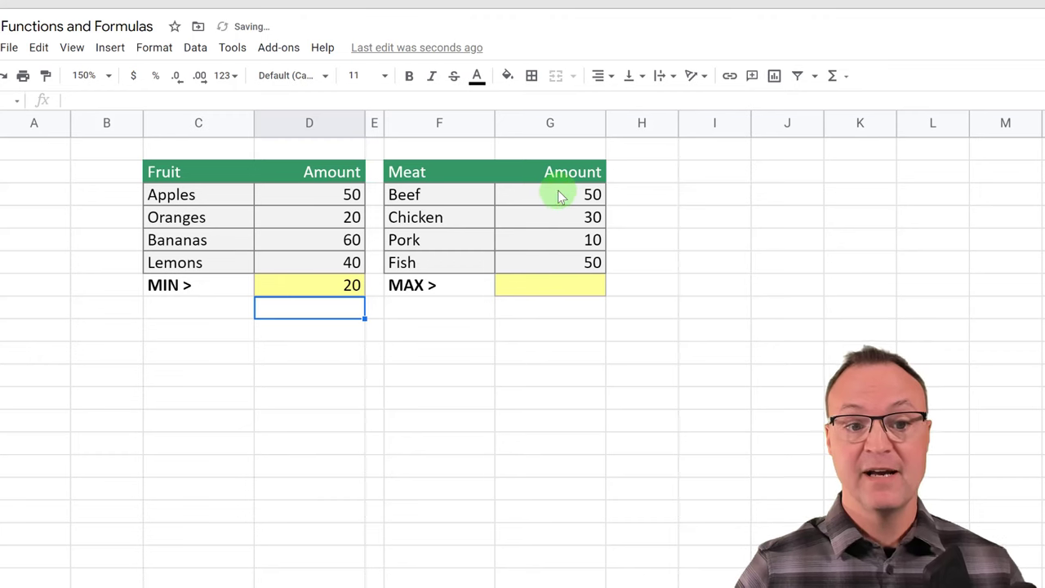
# Insert the built-in MAX function over the meat amounts G3:G6 in the MAX cell G7.
pyautogui.click(562, 285)
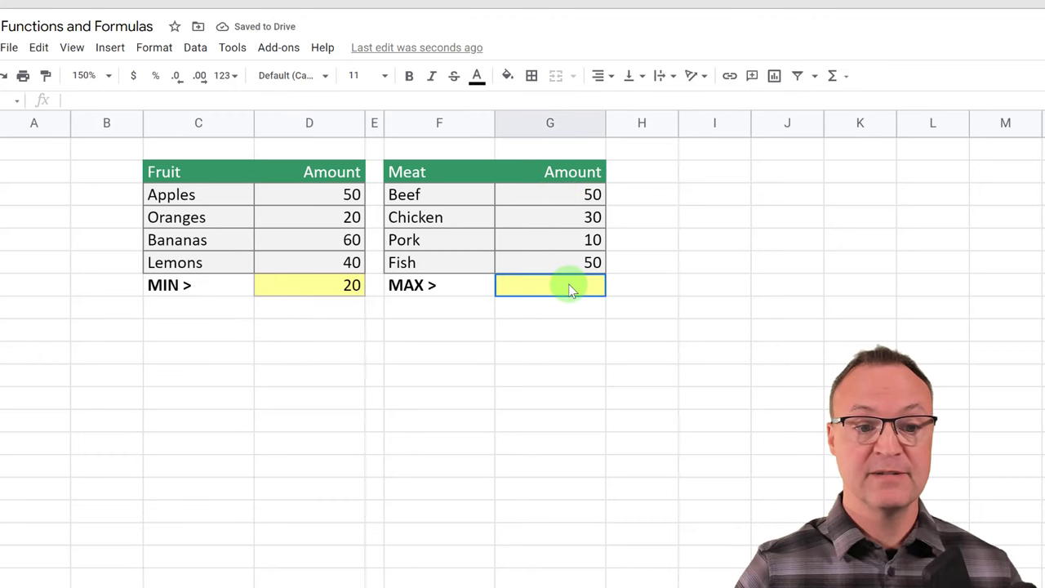
pyautogui.click(835, 78)
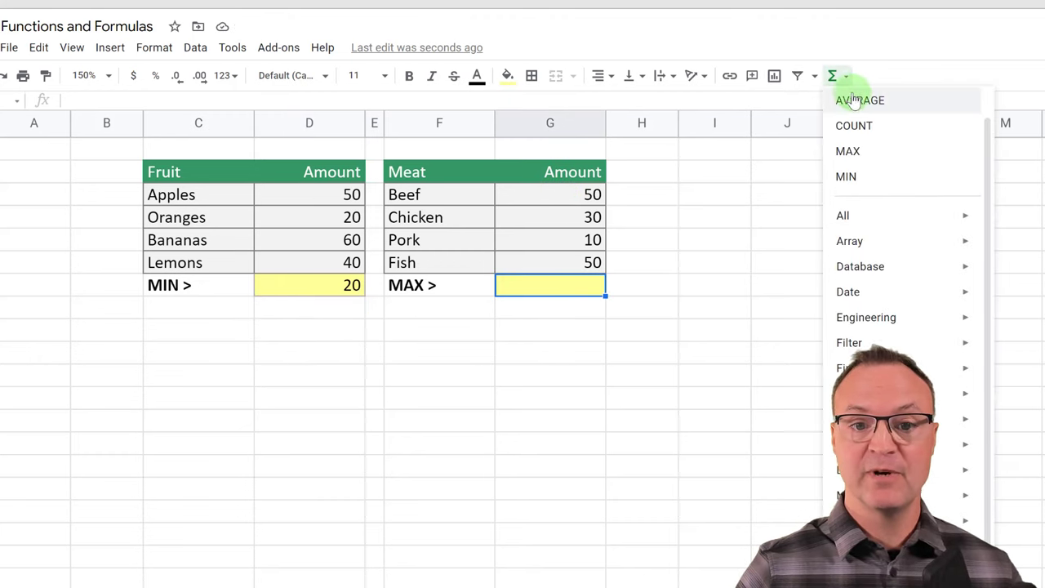
pyautogui.click(863, 161)
pyautogui.moveTo(591, 195); pyautogui.dragTo(588, 261)
pyautogui.press('Return')
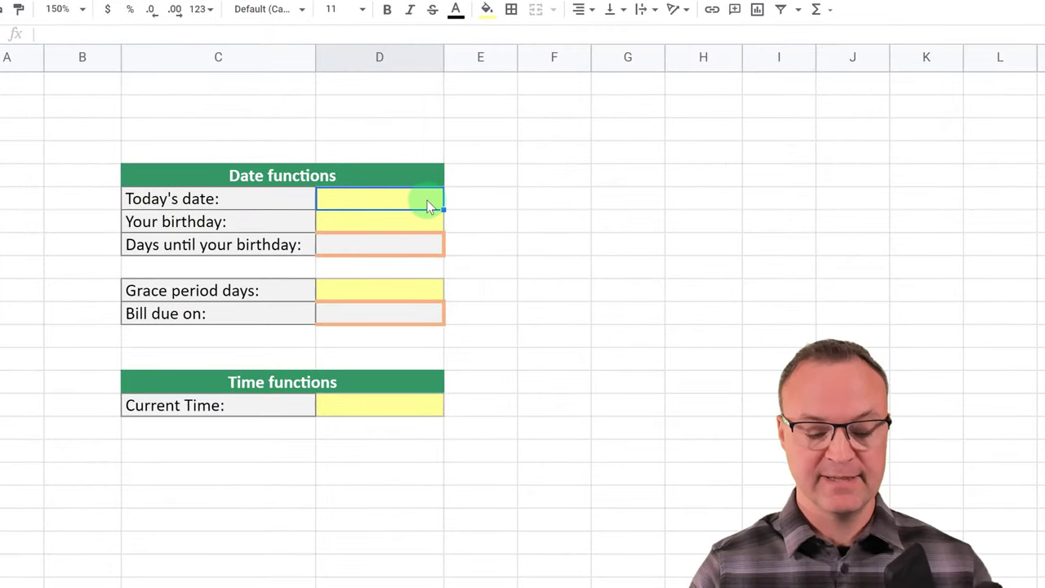
# Enter MAY 7 as today's date in the Date functions table, and check the stored cell value.
pyautogui.write('MAY 7')
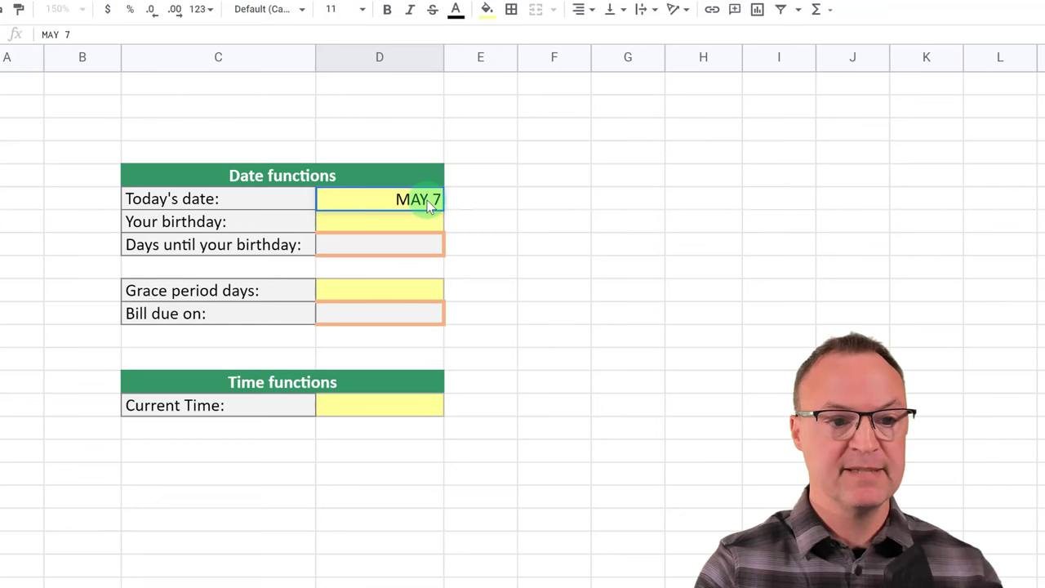
pyautogui.press('Return')
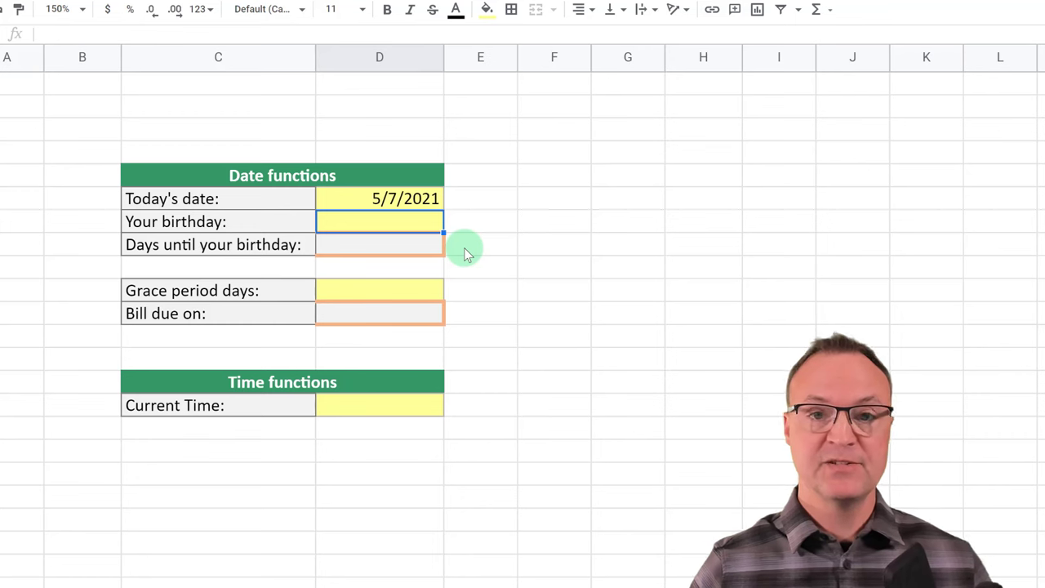
pyautogui.click(400, 206)
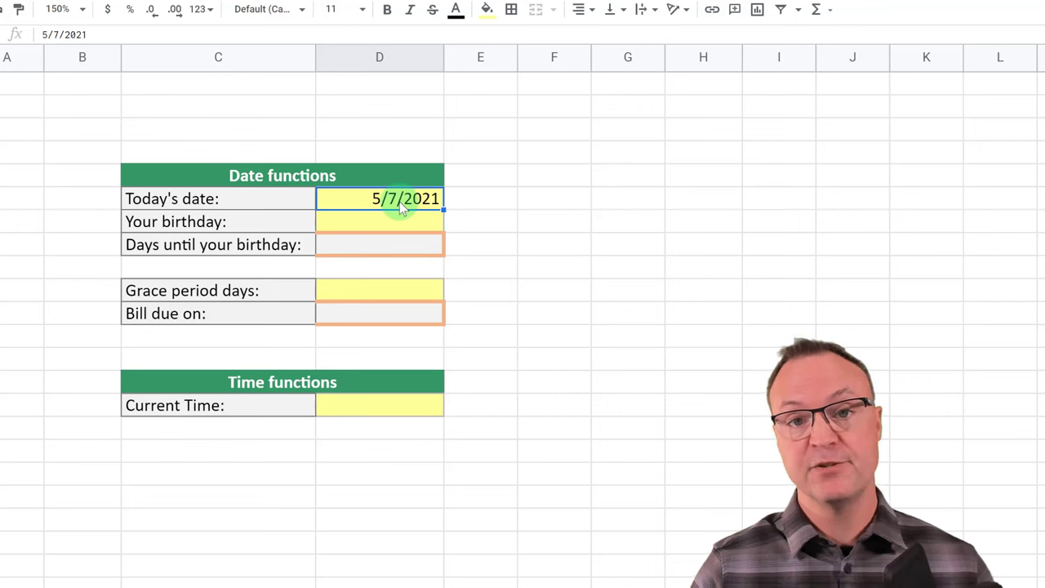
# Replace the typed date in the Today's date cell with the formula =TODAY().
pyautogui.press('Delete')
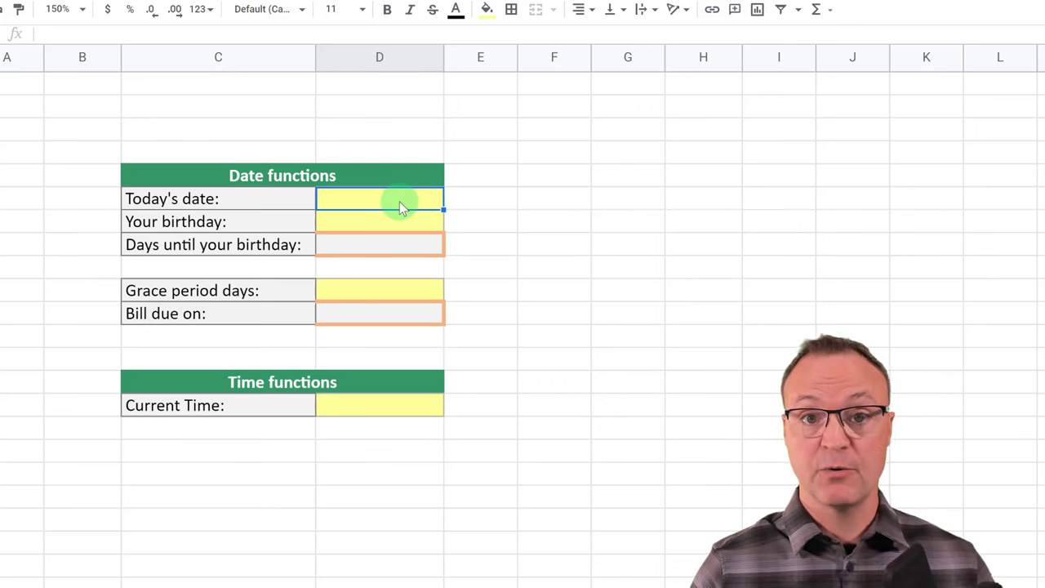
pyautogui.write('=')
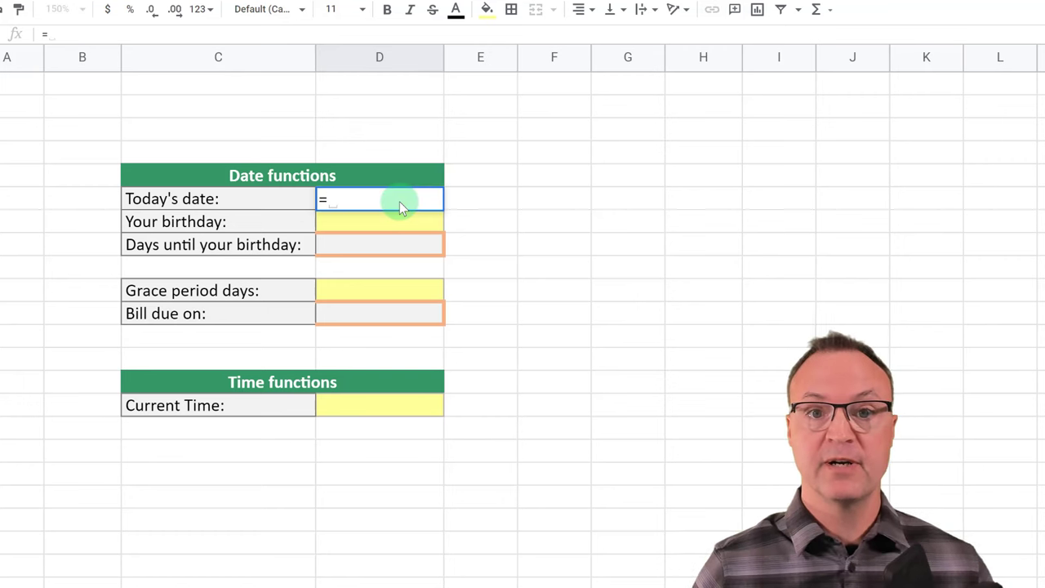
pyautogui.write('TODAY')
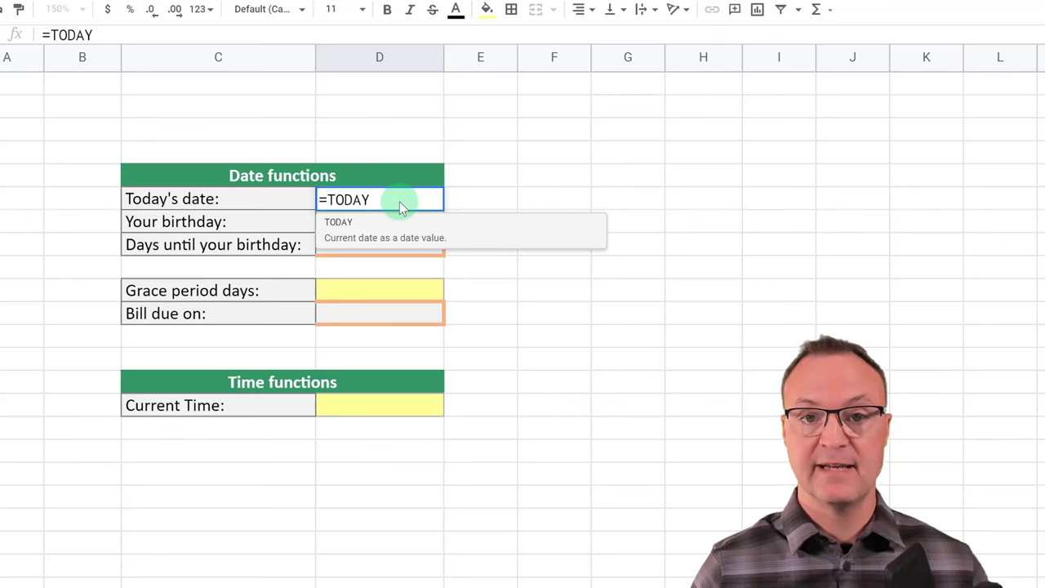
pyautogui.write('()')
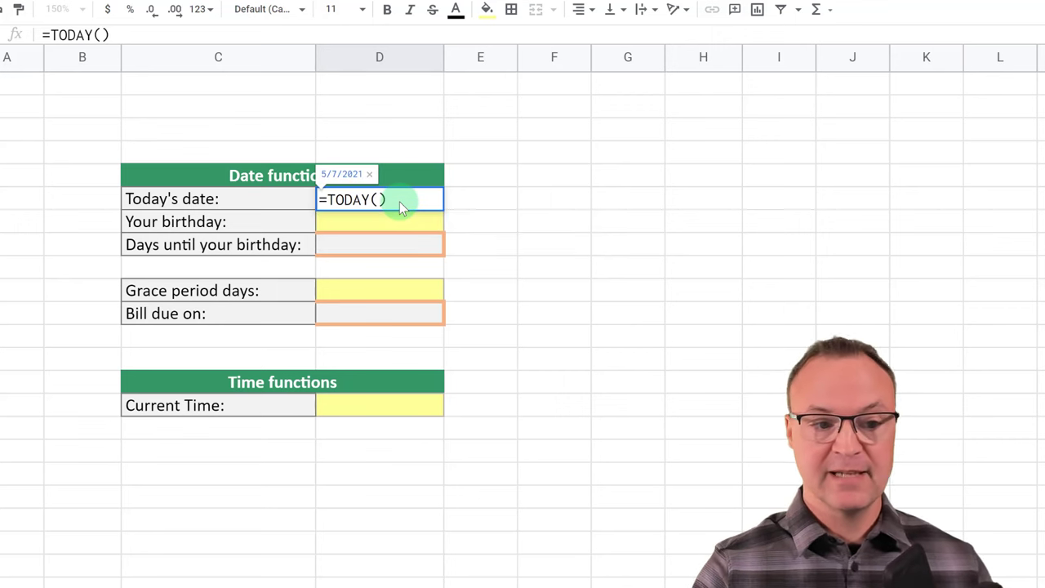
pyautogui.press('Return')
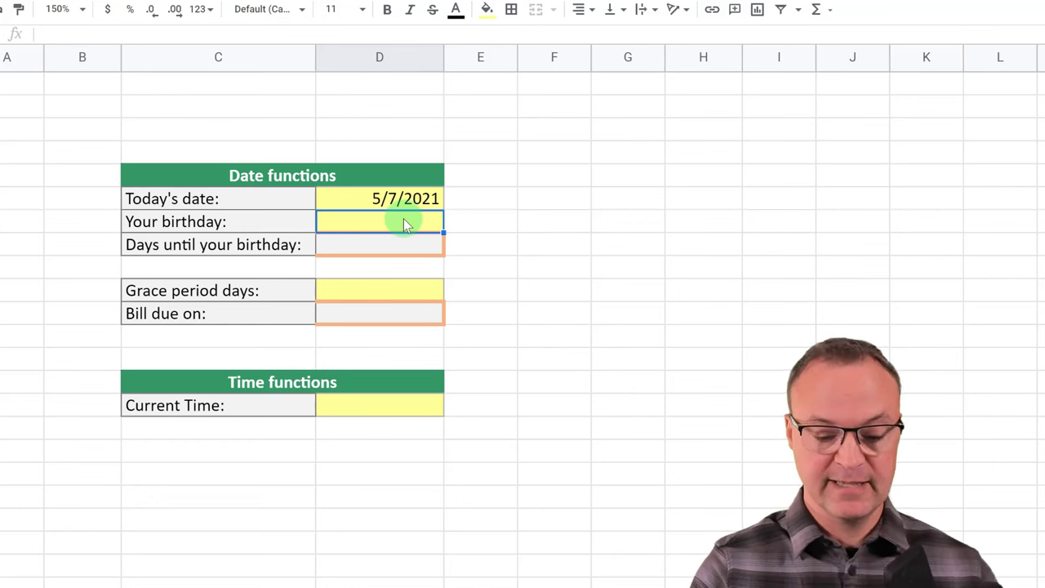
# Enter the birthday date, and calculate the days until the birthday with the formula =D7-D6.
pyautogui.write('JUNE 8')
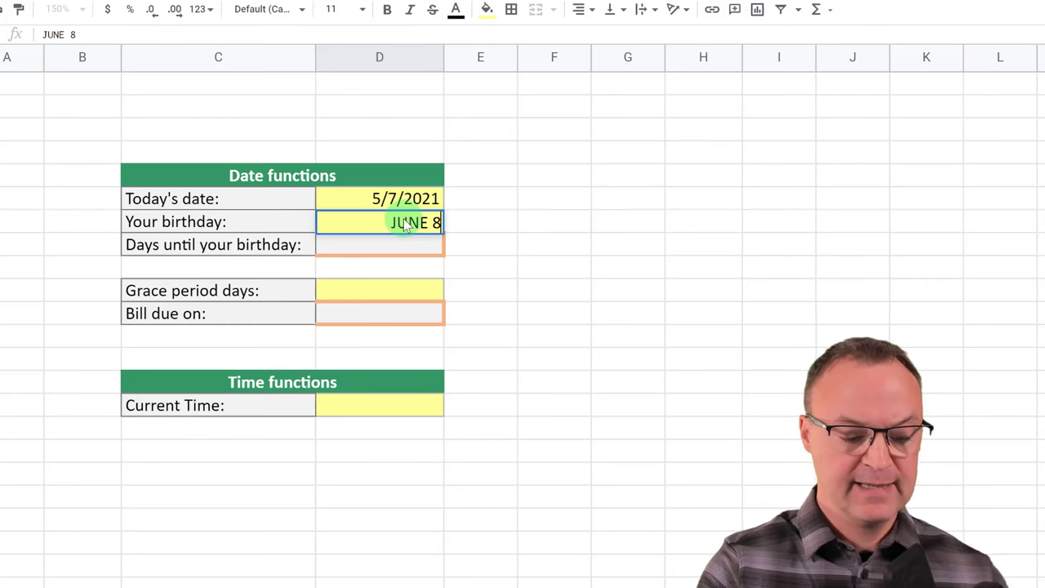
pyautogui.press('Return')
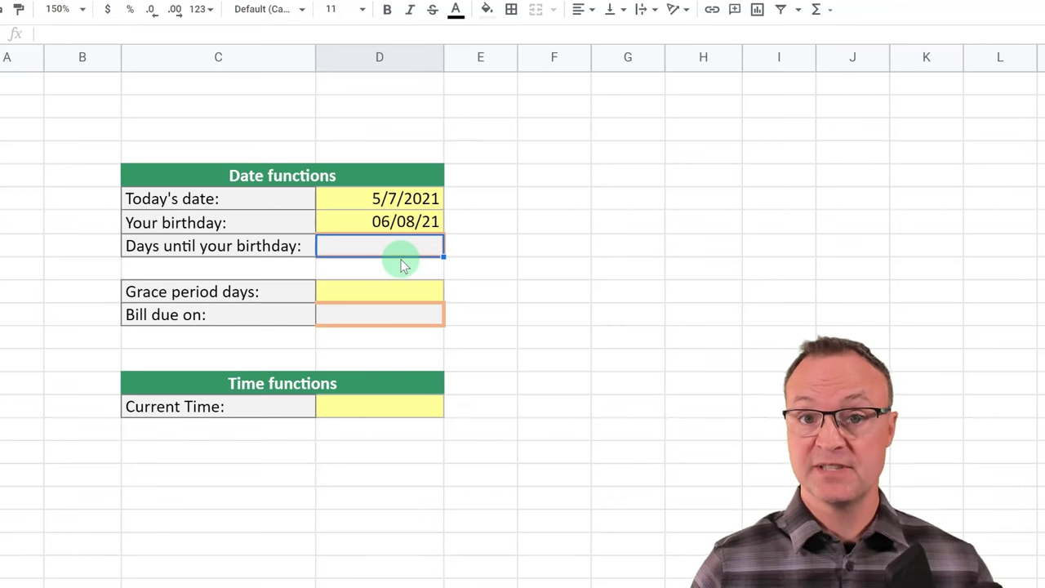
pyautogui.write('=')
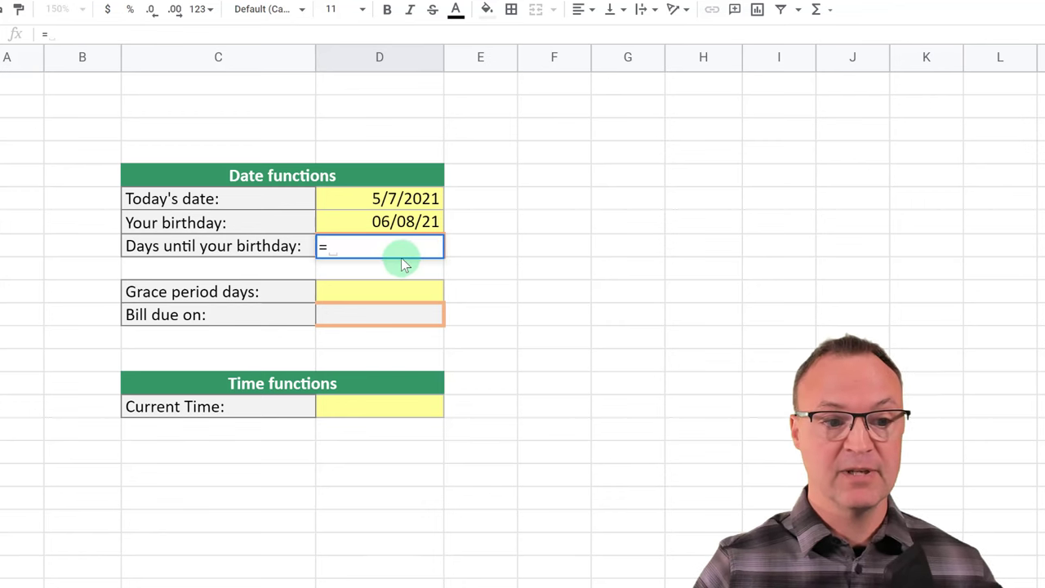
pyautogui.click(413, 229)
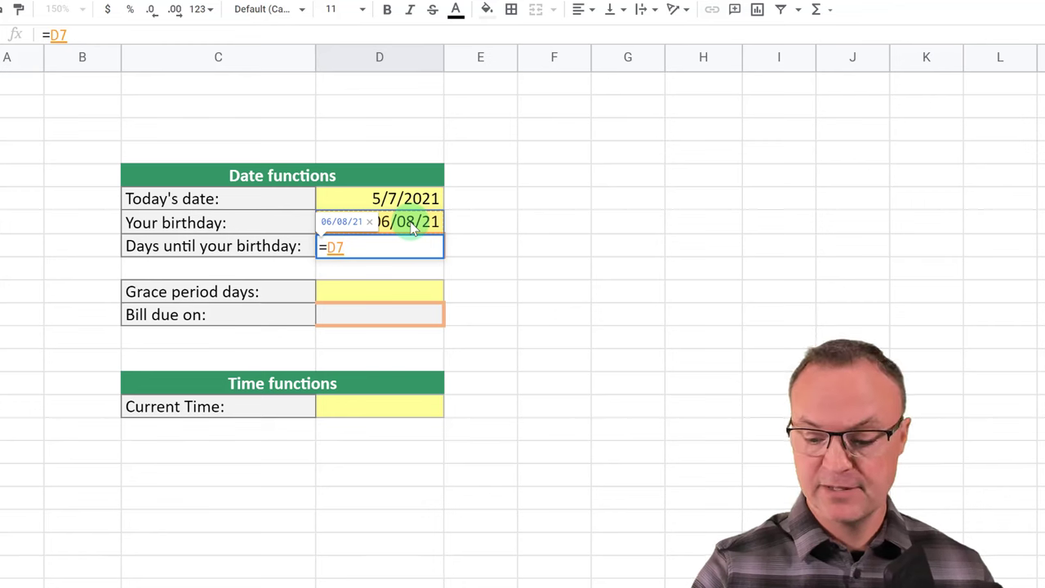
pyautogui.write('-')
pyautogui.click(405, 200)
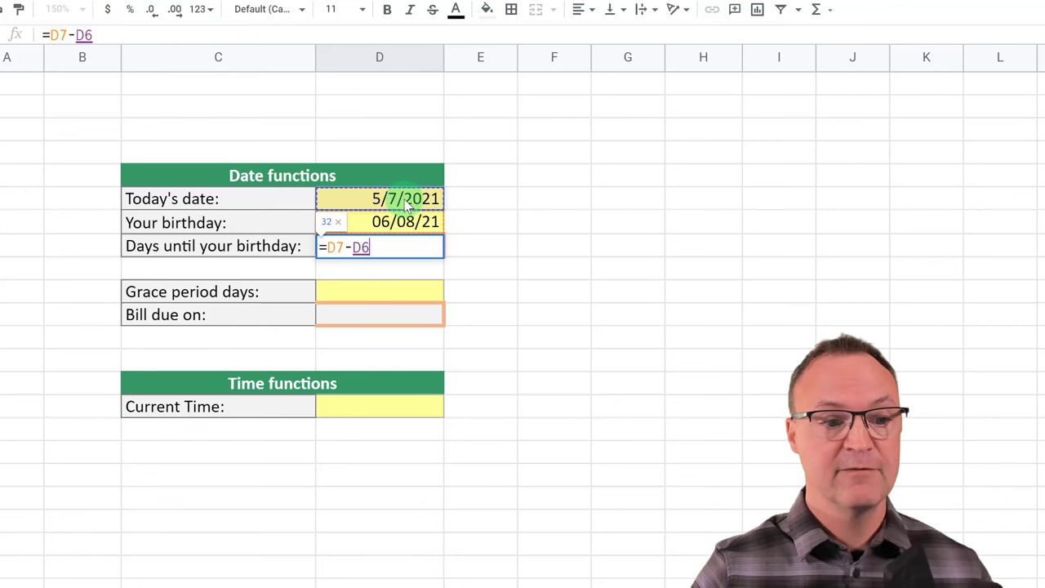
pyautogui.press('Return')
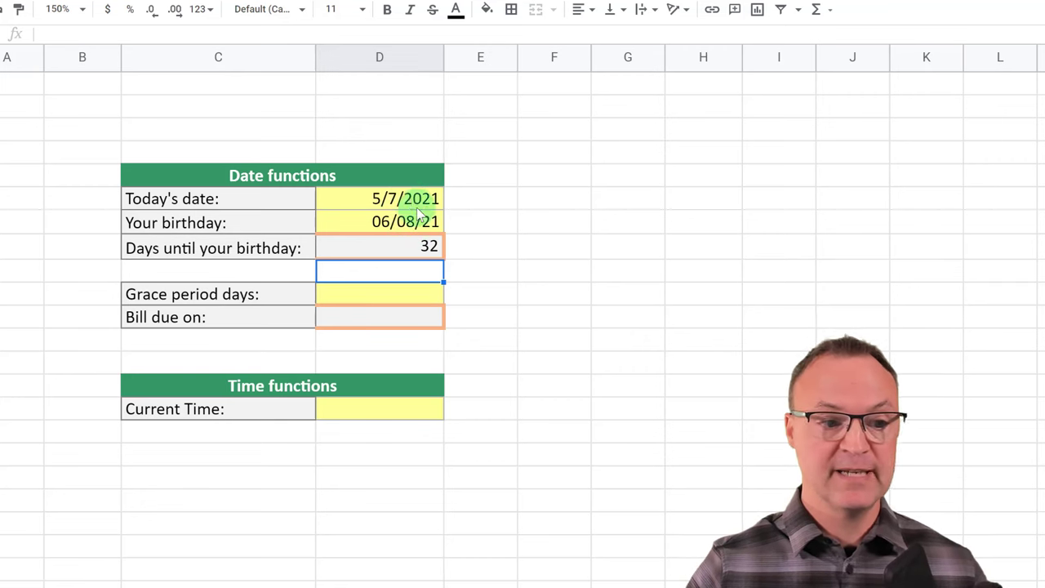
# Calculate the Bill due on date by adding the grace period days to today's date with =D6+D10.
pyautogui.click(416, 318)
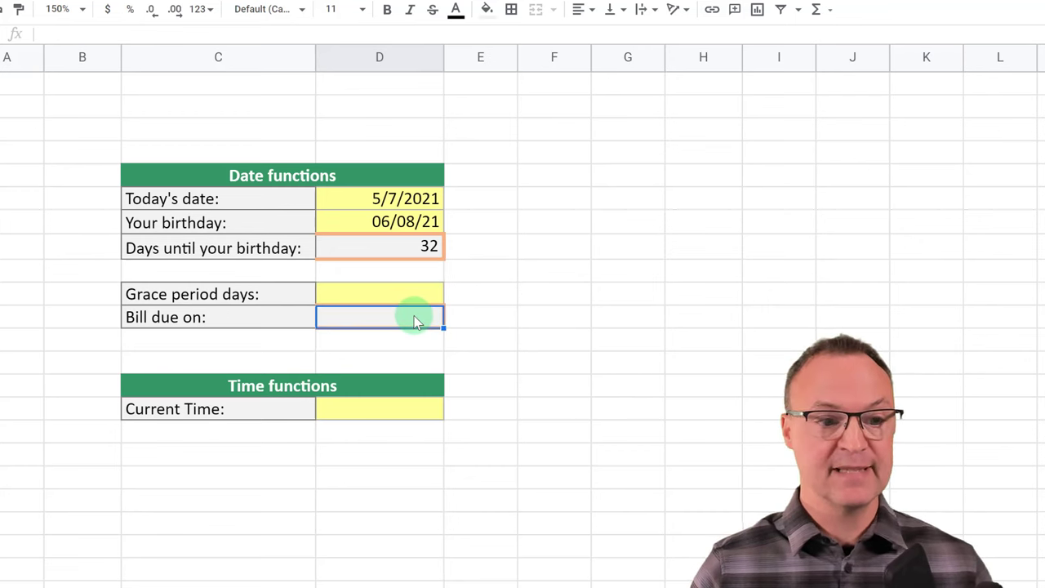
pyautogui.write('=')
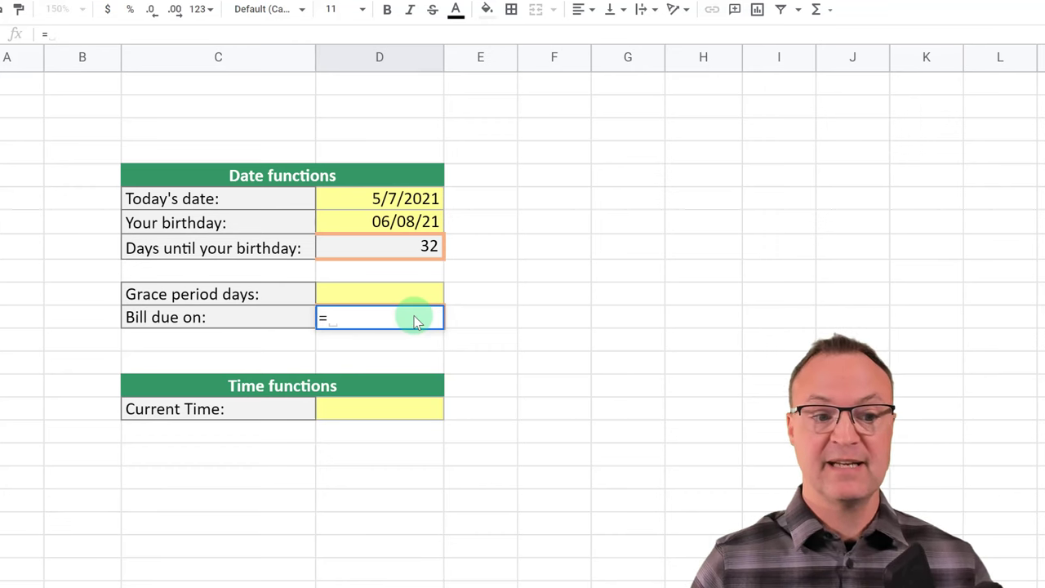
pyautogui.click(386, 206)
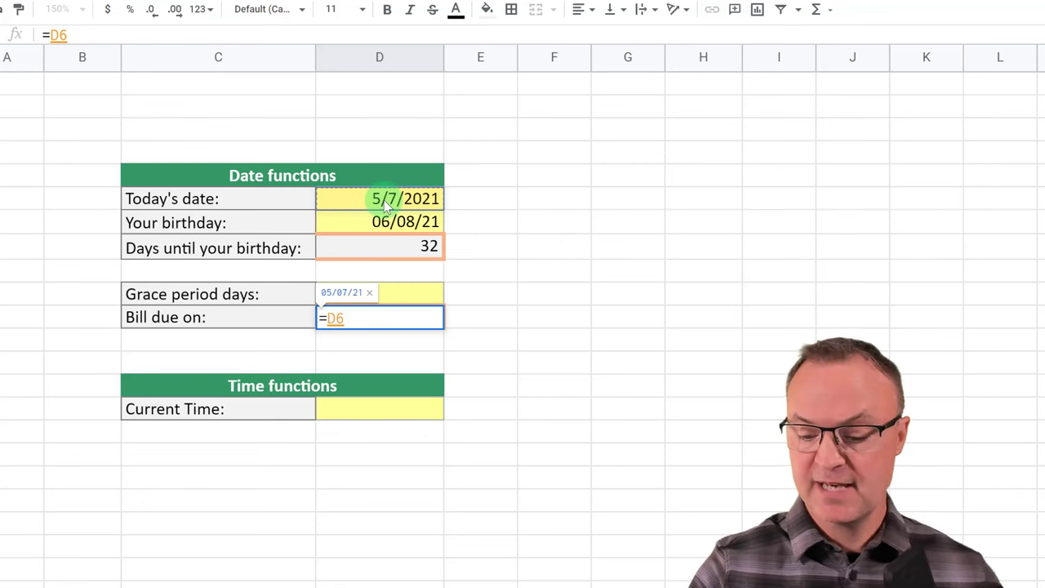
pyautogui.write('+')
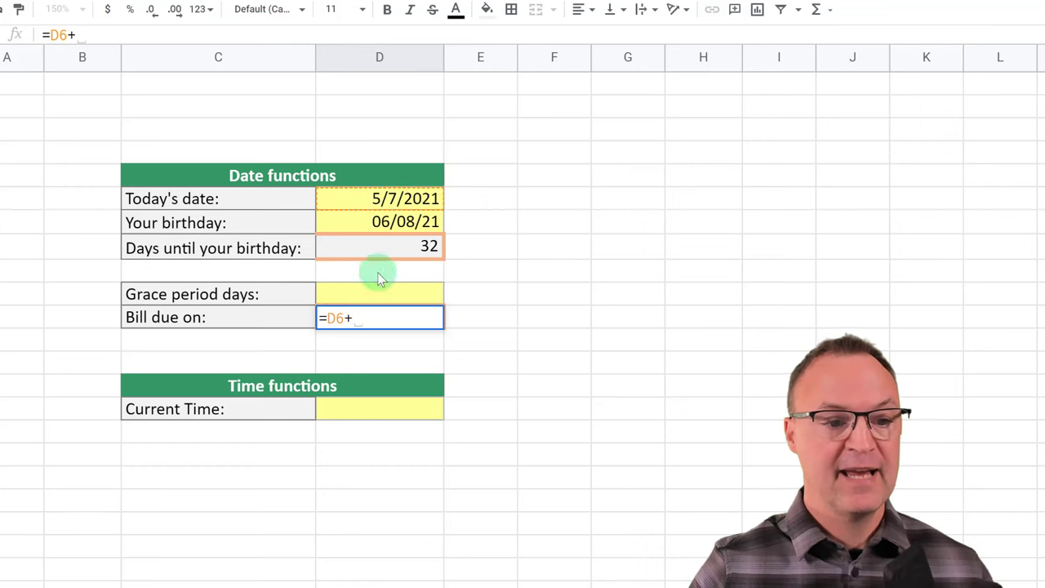
pyautogui.click(375, 298)
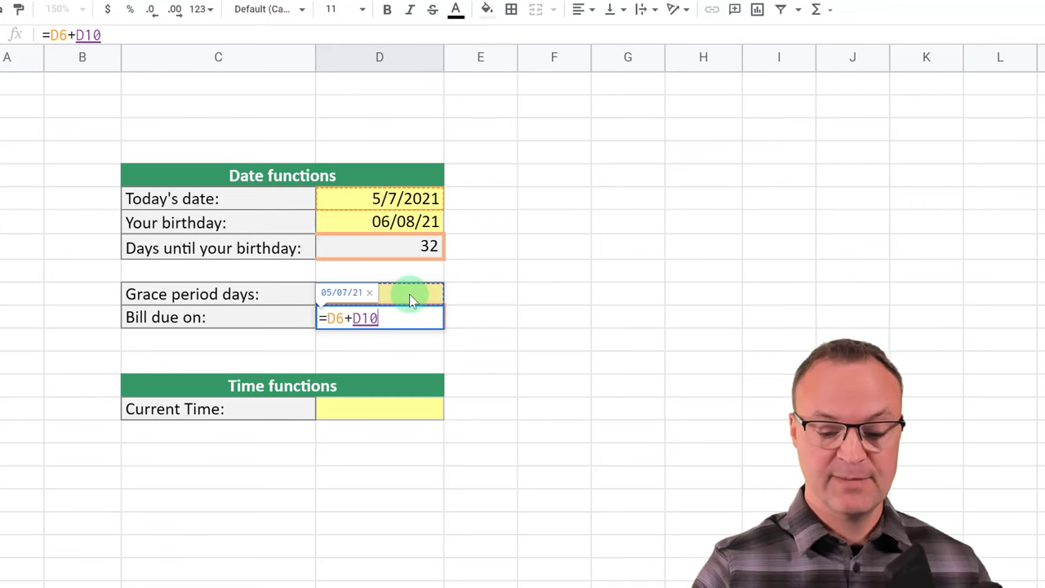
pyautogui.press('Return')
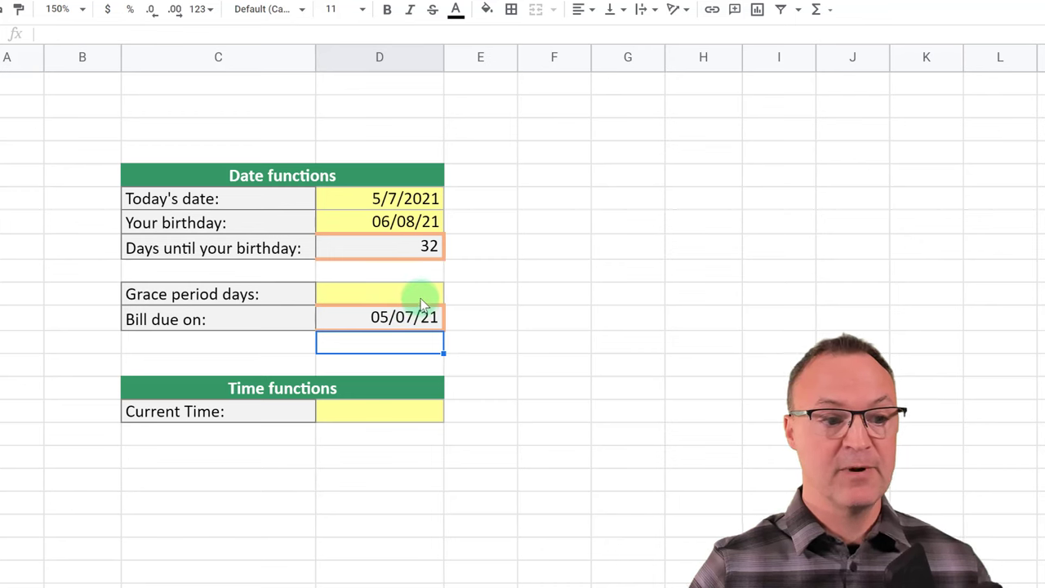
# Set the Grace period days to 20.
pyautogui.click(418, 299)
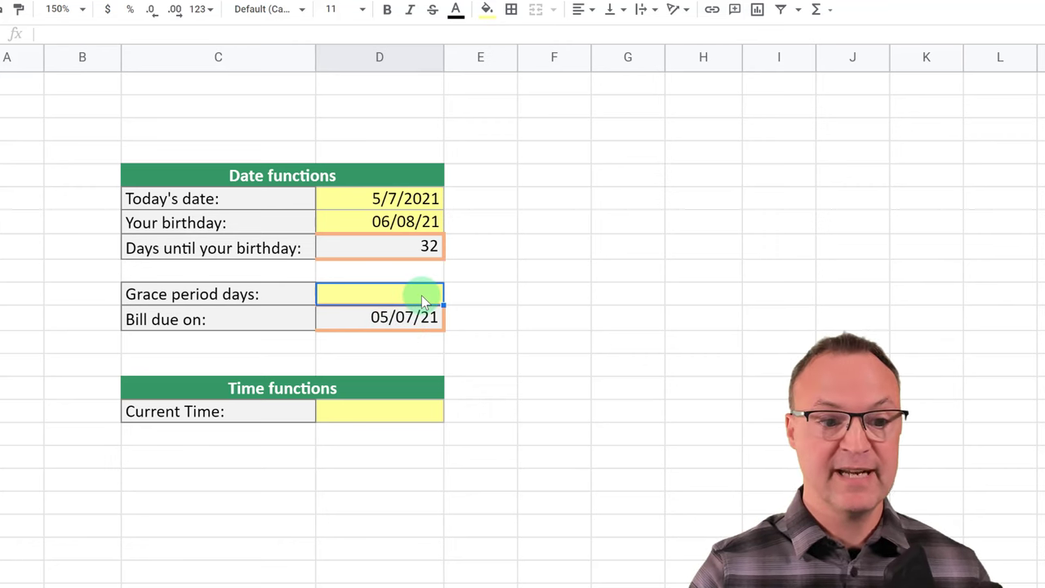
pyautogui.write('20')
pyautogui.press('Return')
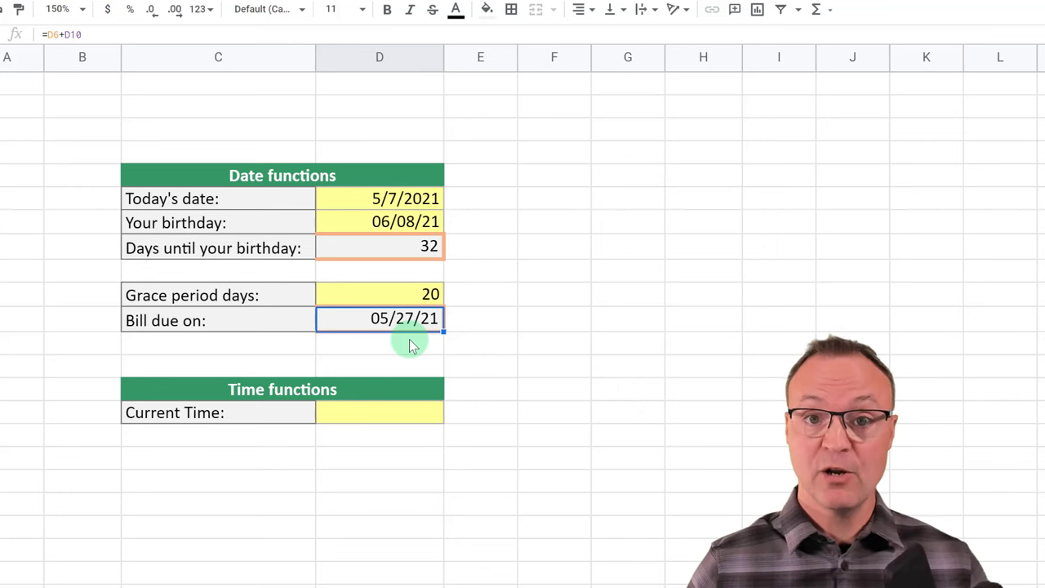
# Enter the formula =now() in the Current Time cell of the Time functions table.
pyautogui.click(365, 422)
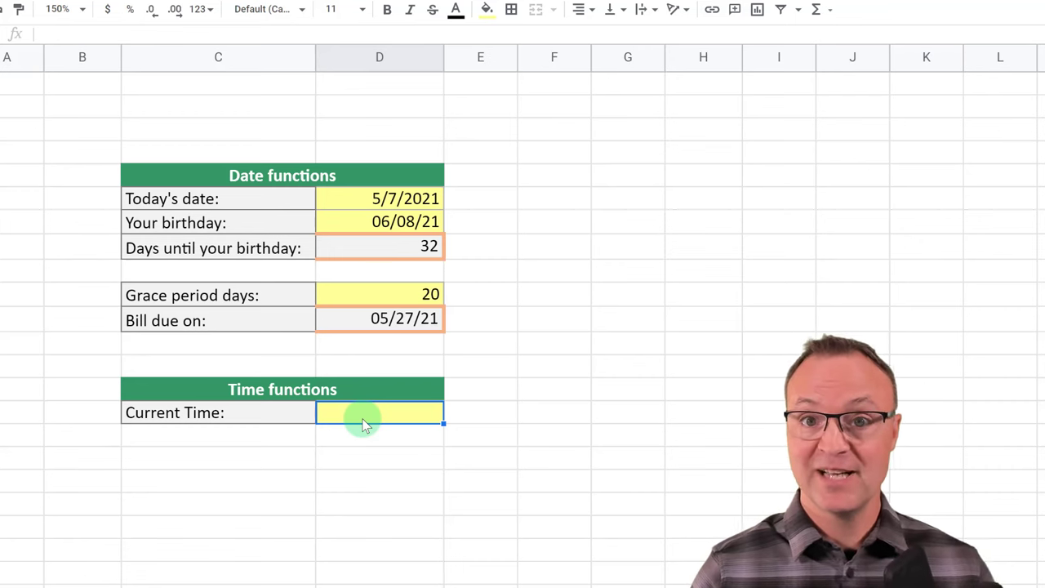
pyautogui.write('=')
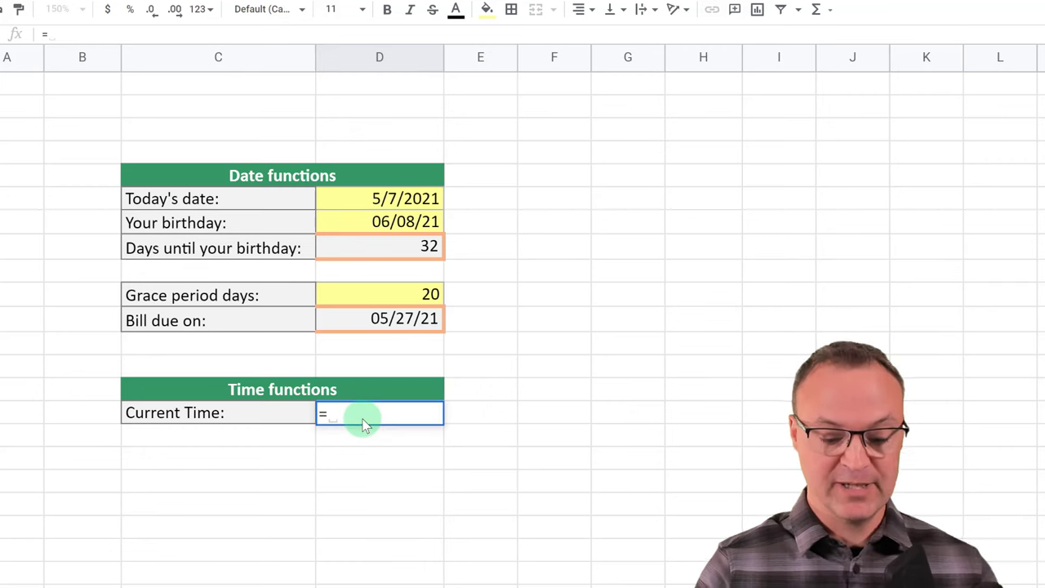
pyautogui.write('now(')
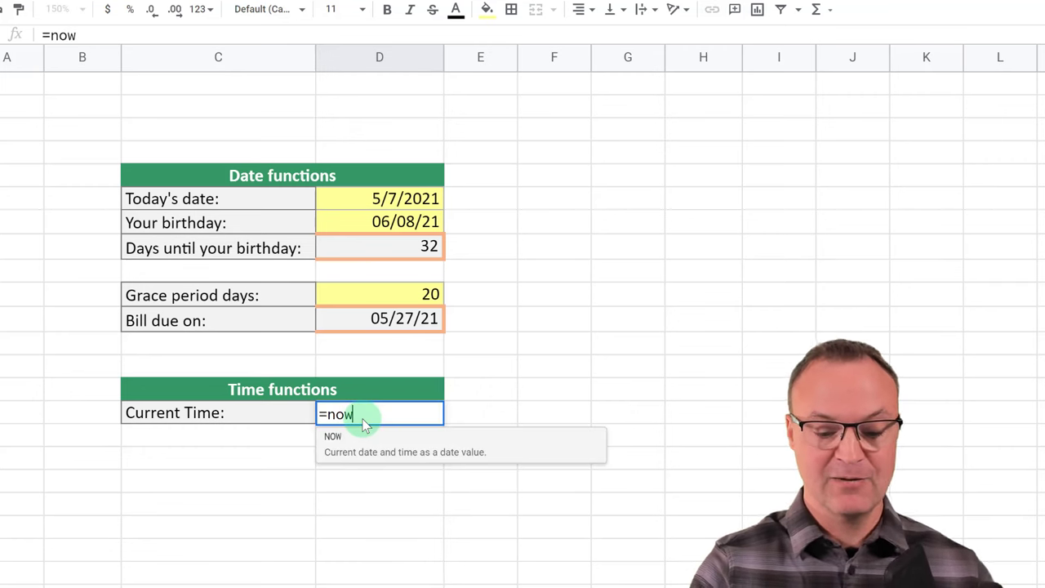
pyautogui.write(')')
pyautogui.press('Return')
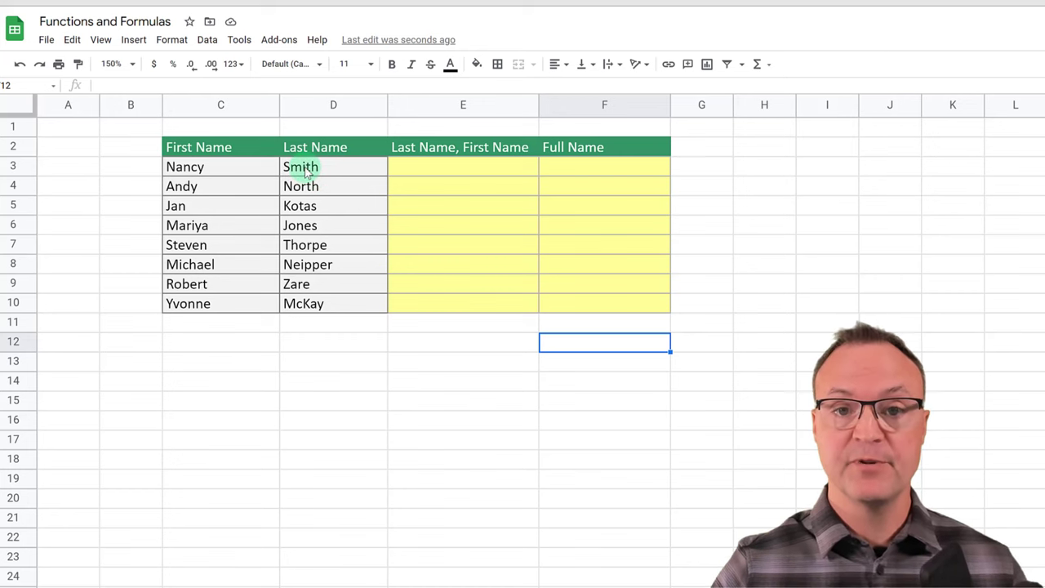
# Join the first and last name of the first row in the Full Name cell F3 with =C3&D3.
pyautogui.click(571, 173)
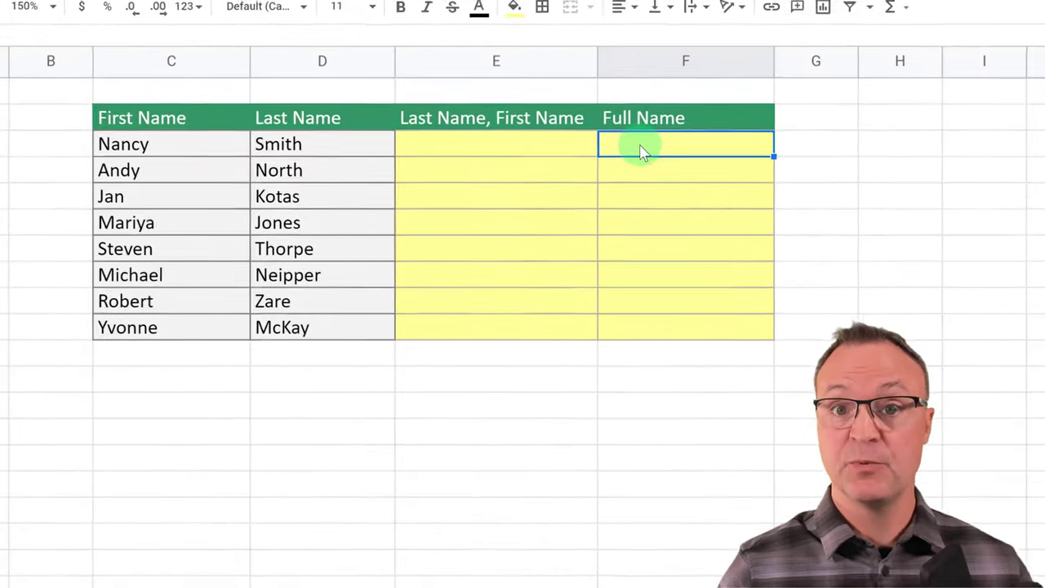
pyautogui.write('=')
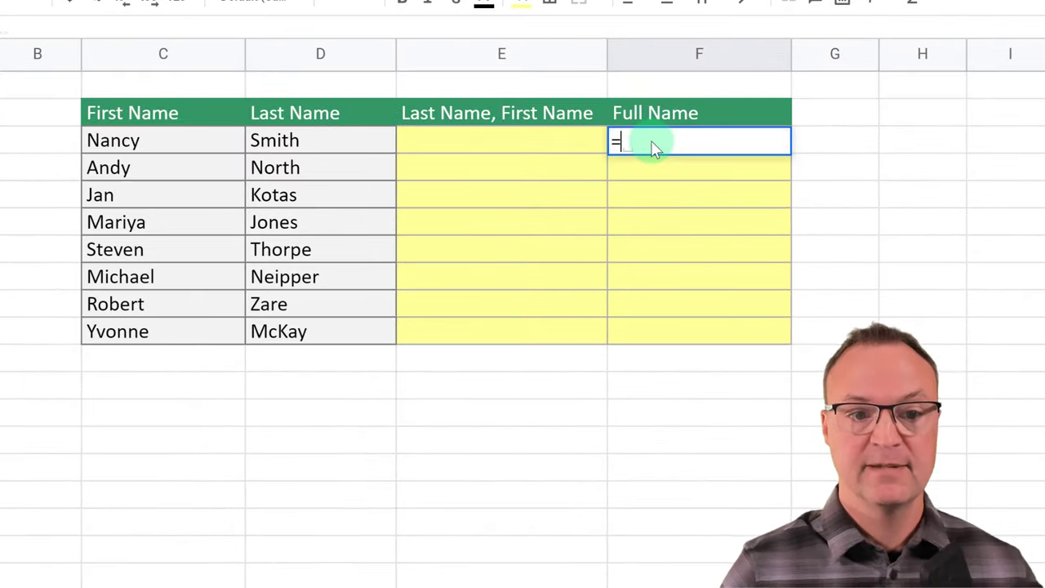
pyautogui.click(157, 144)
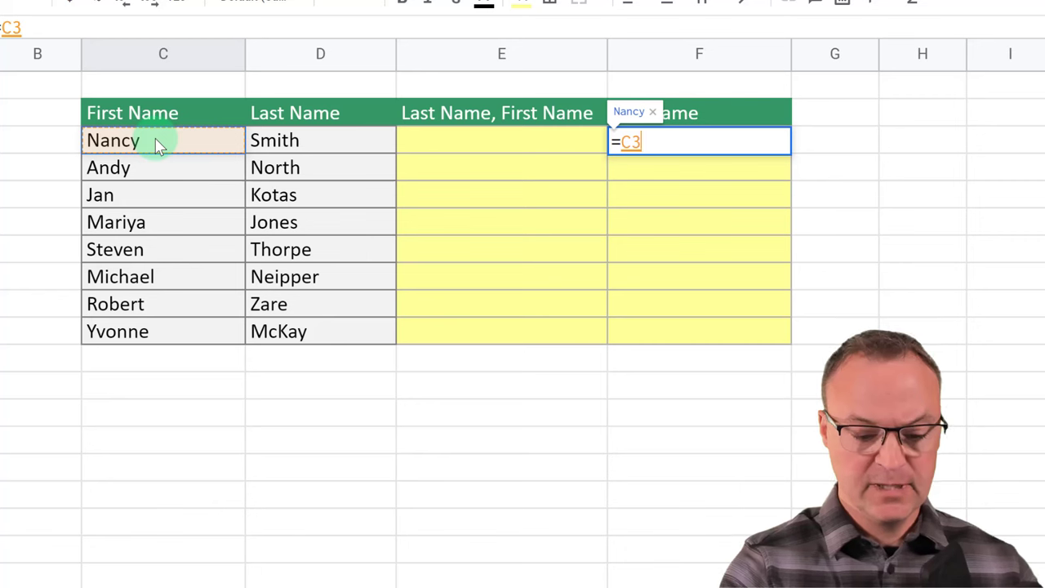
pyautogui.write('&')
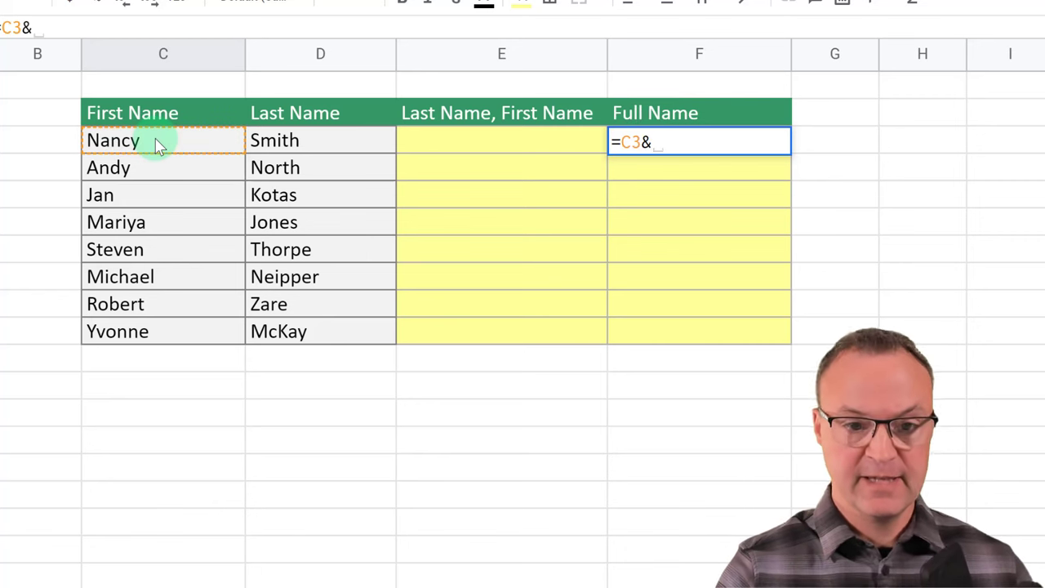
pyautogui.click(302, 143)
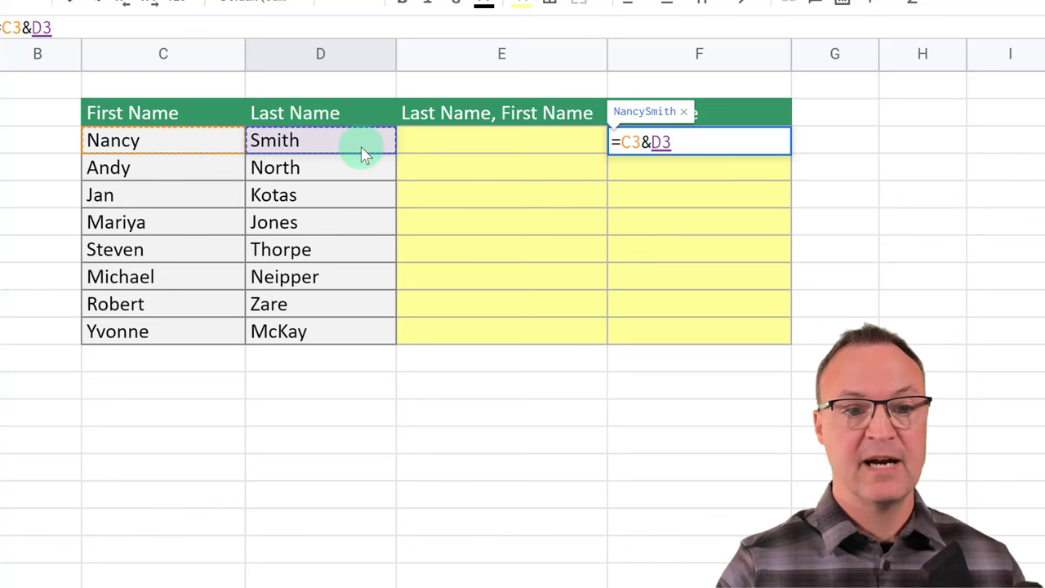
pyautogui.press('Return')
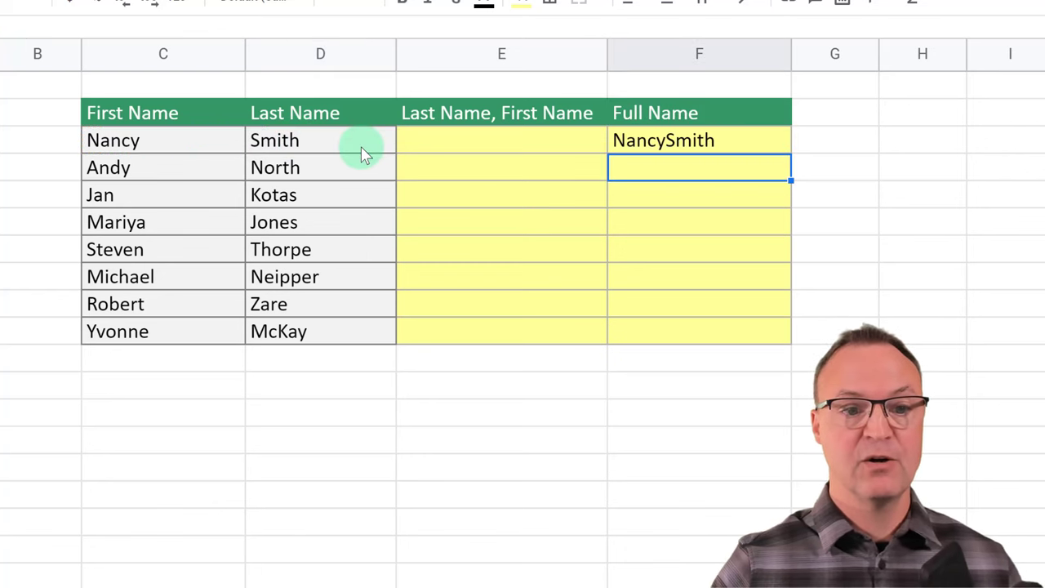
# Fill the Full Name formula from F3 down through the last name row, F10.
pyautogui.click(776, 147)
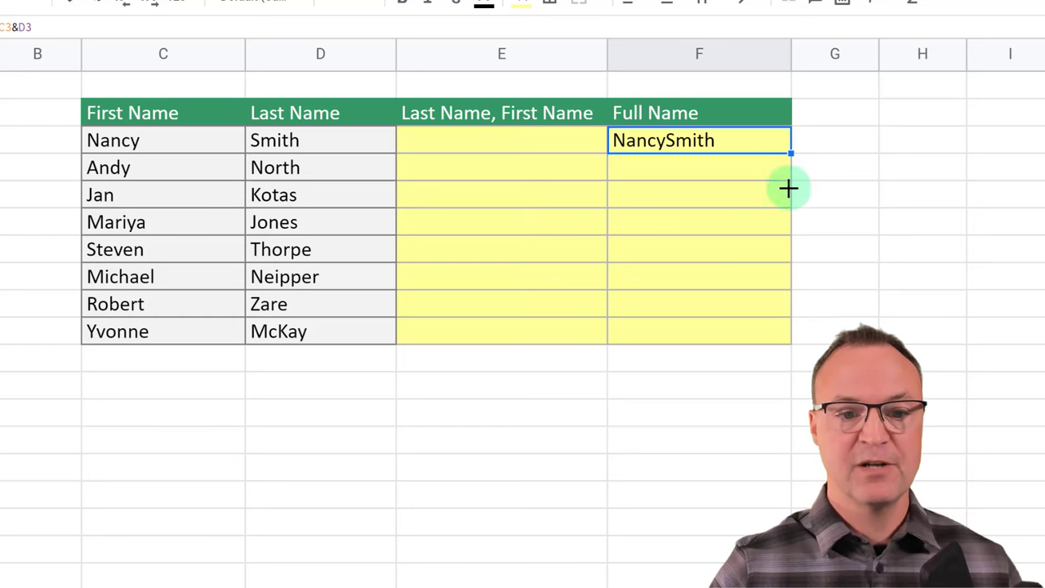
pyautogui.moveTo(788, 189); pyautogui.dragTo(775, 340)
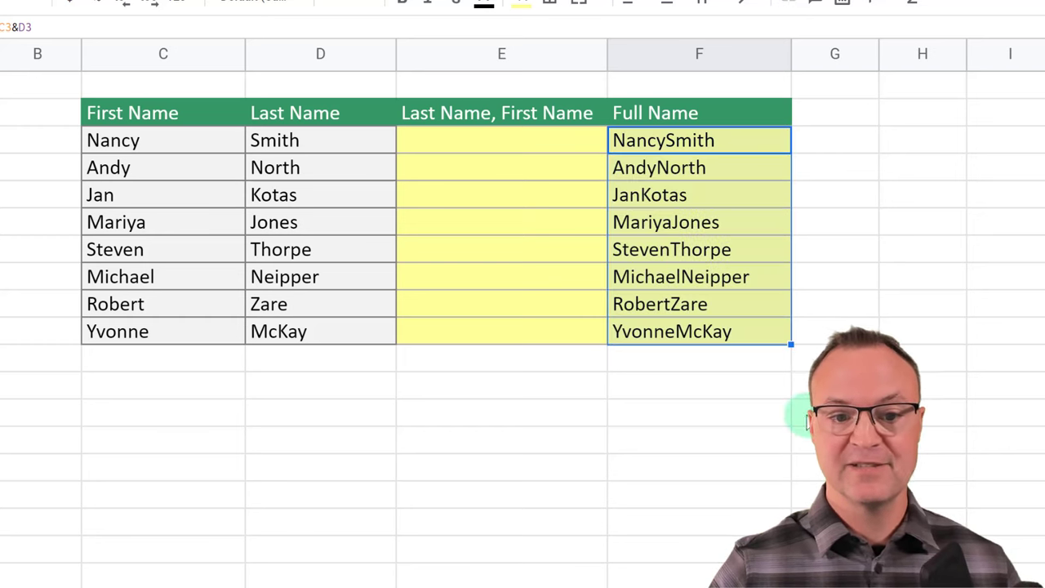
pyautogui.click(773, 400)
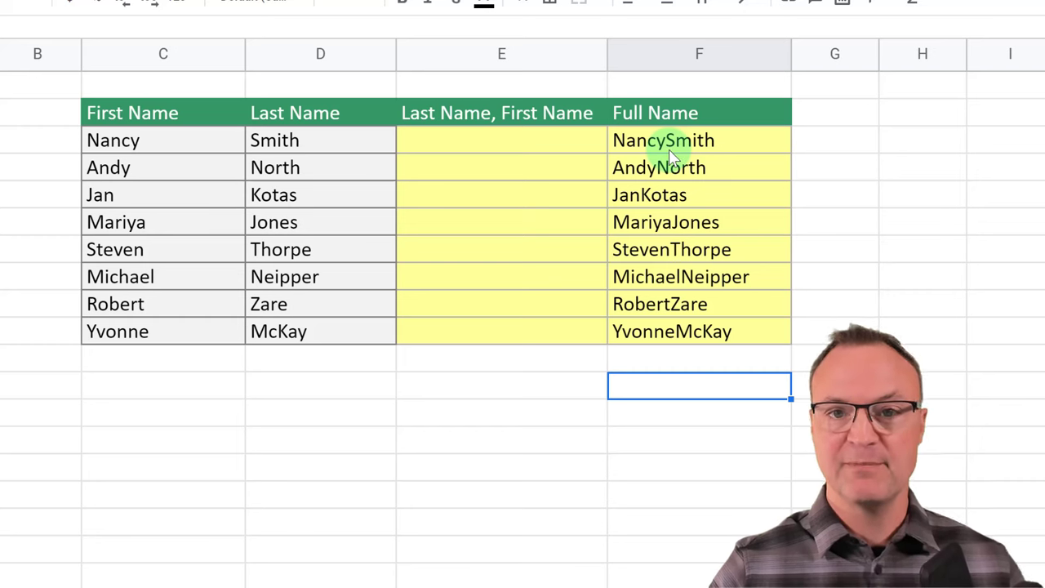
# Enter =(C3&", "&D3) in cell E3 of the Last Name, First Name column and fill it down through E10.
pyautogui.click(553, 142)
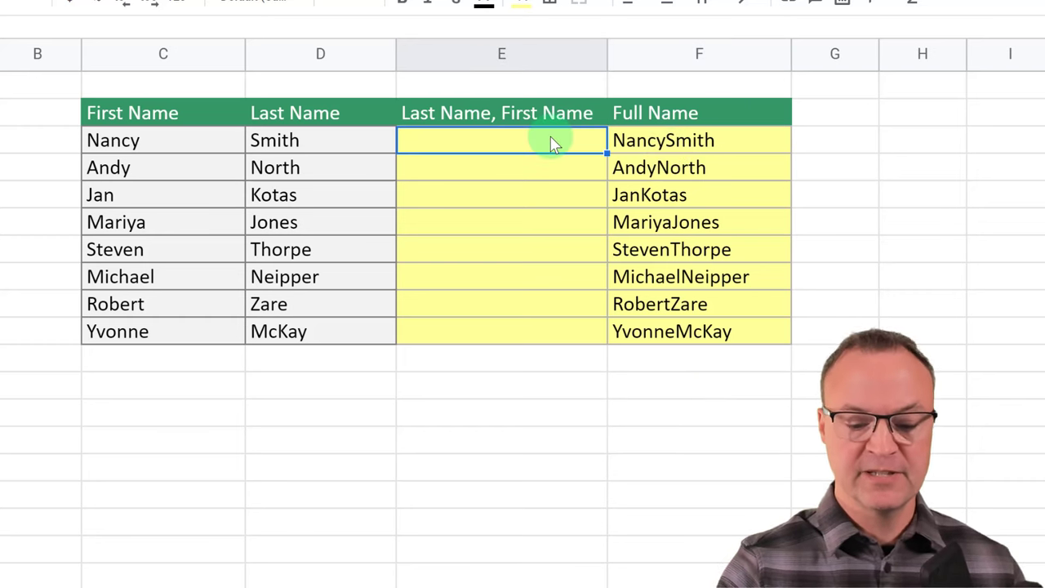
pyautogui.write('=')
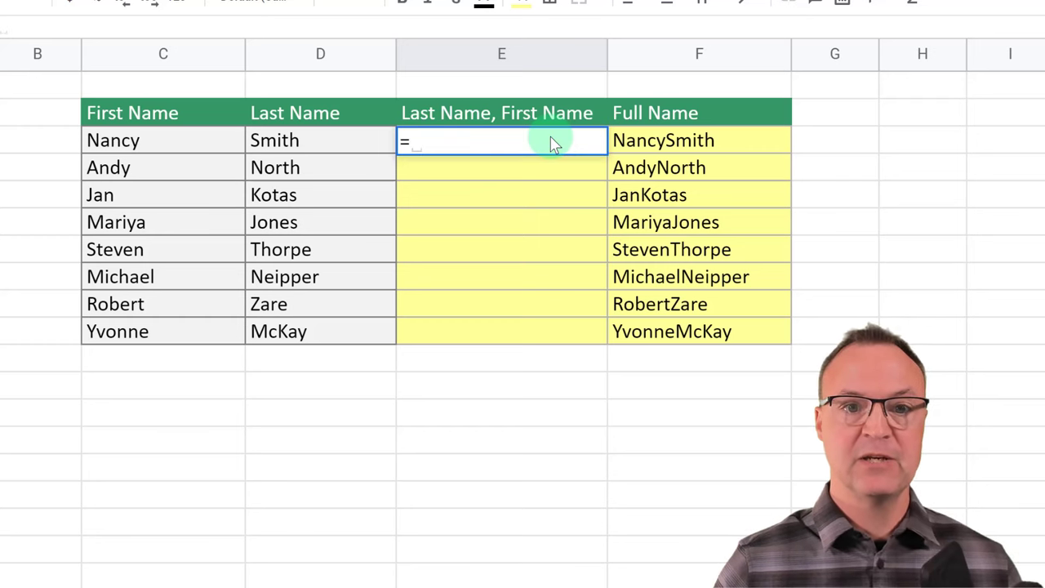
pyautogui.write('(')
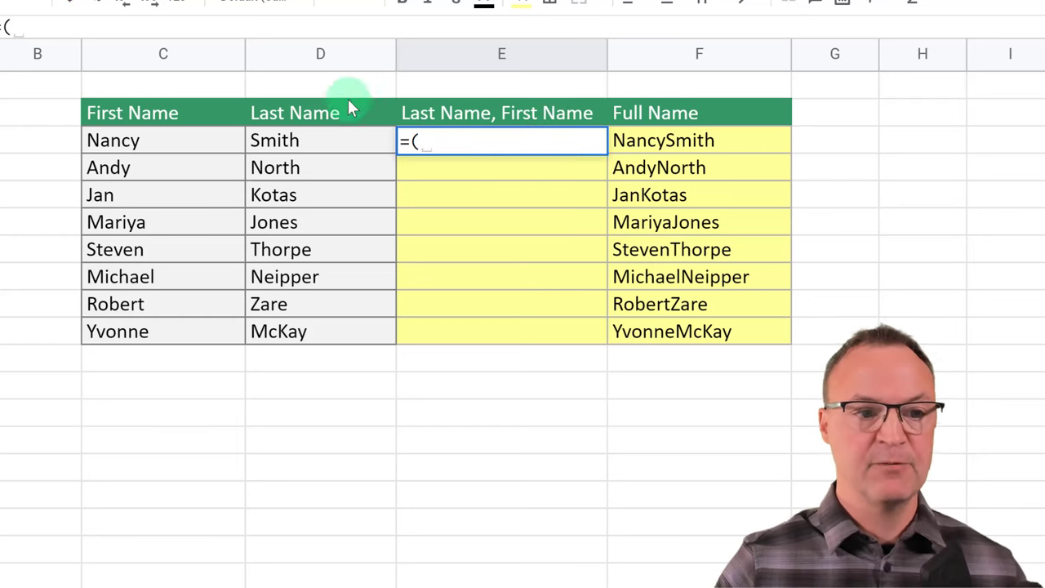
pyautogui.click(163, 146)
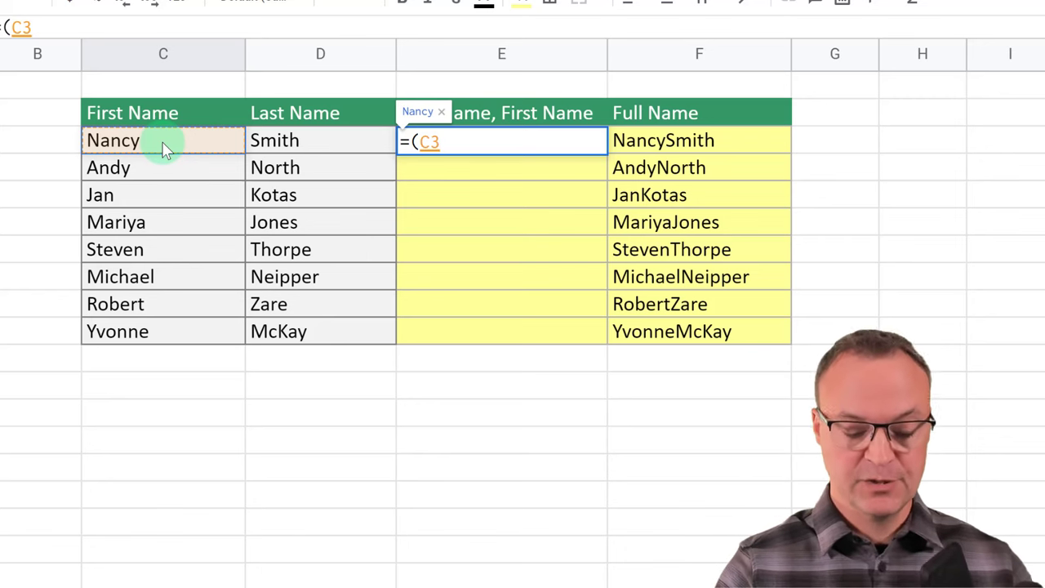
pyautogui.write('&')
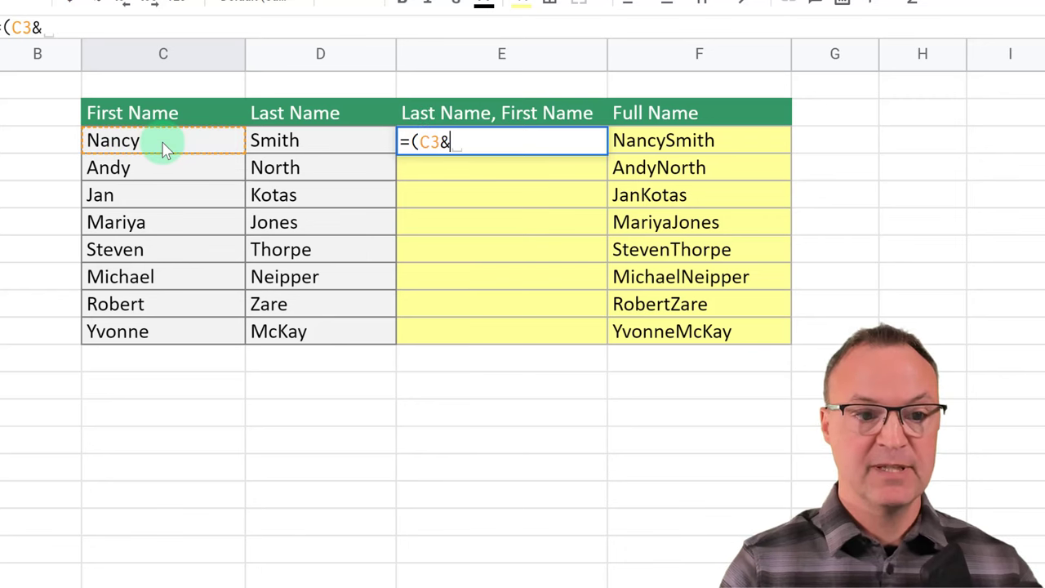
pyautogui.write('"')
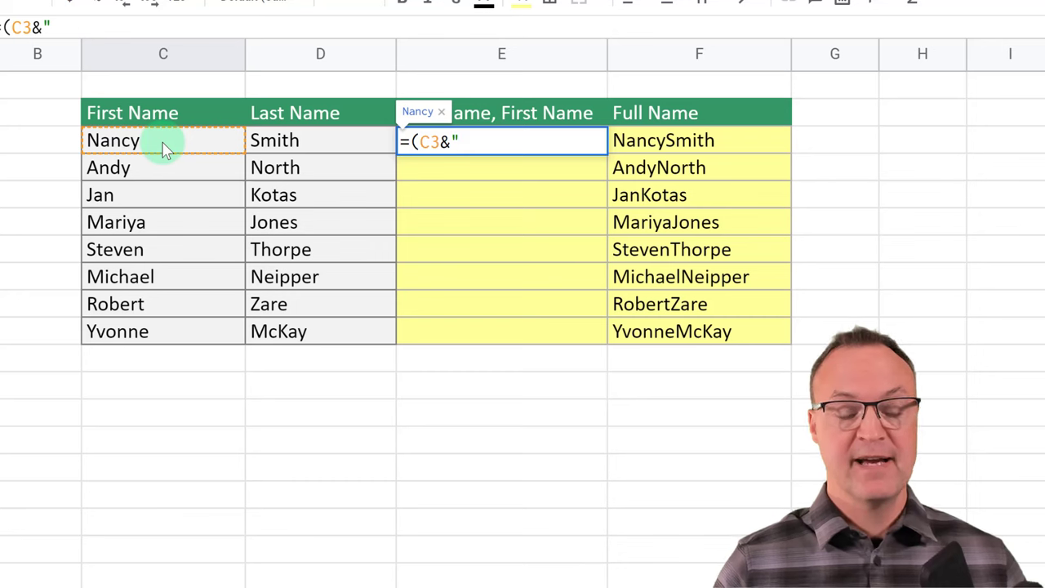
pyautogui.write(',')
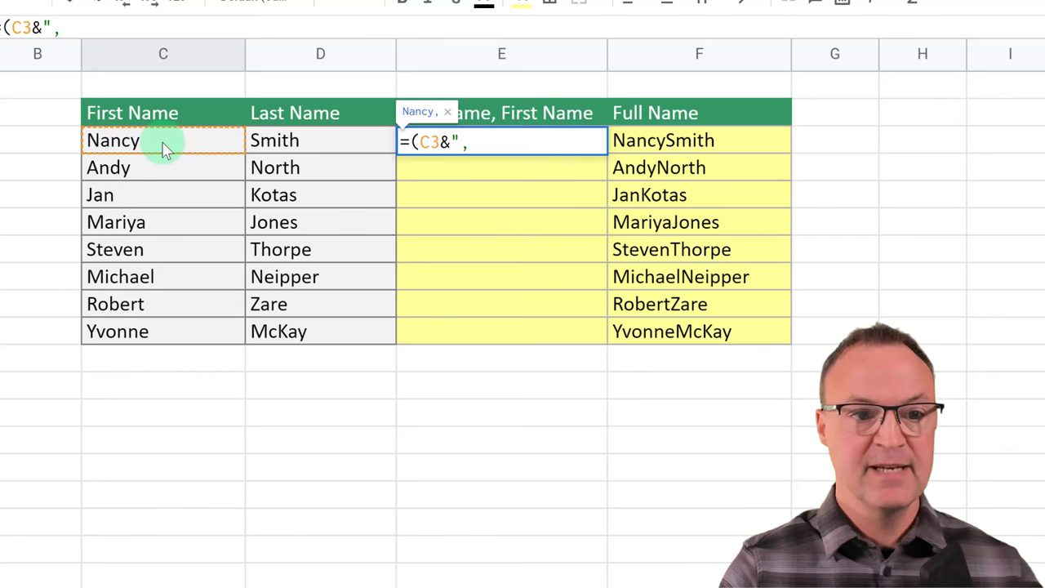
pyautogui.write(' "')
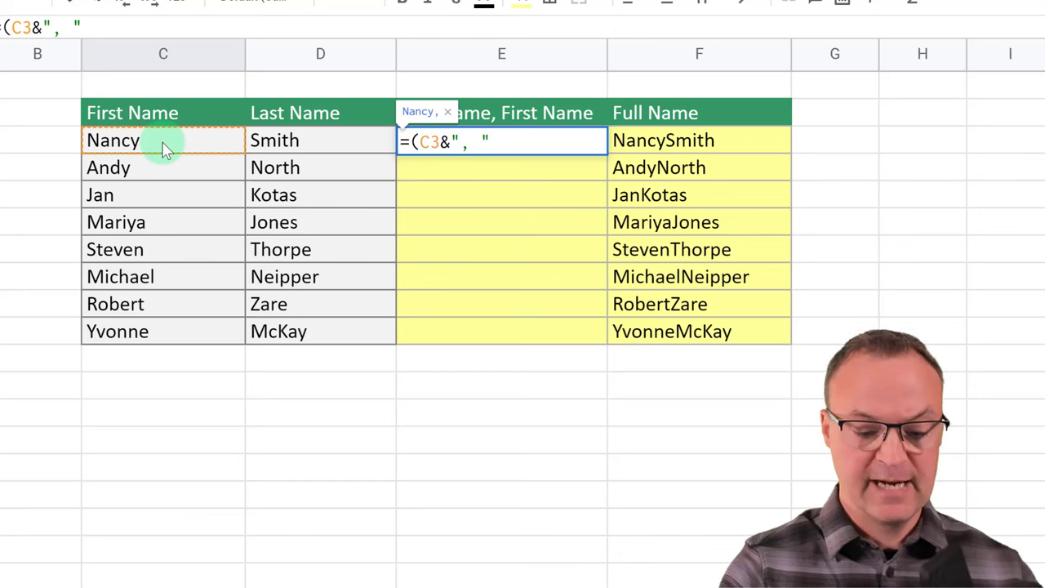
pyautogui.write('&')
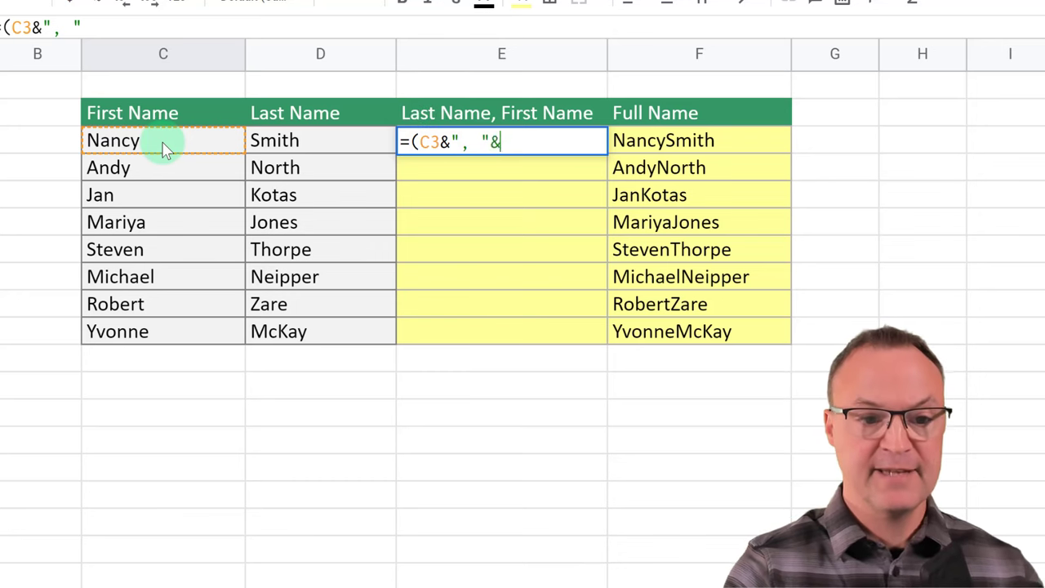
pyautogui.click(302, 144)
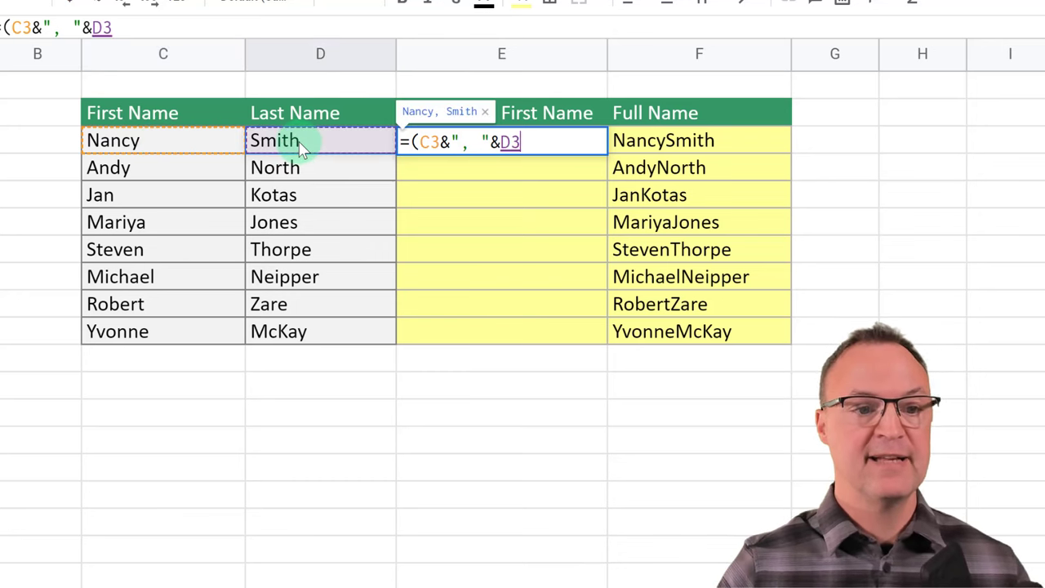
pyautogui.write(')')
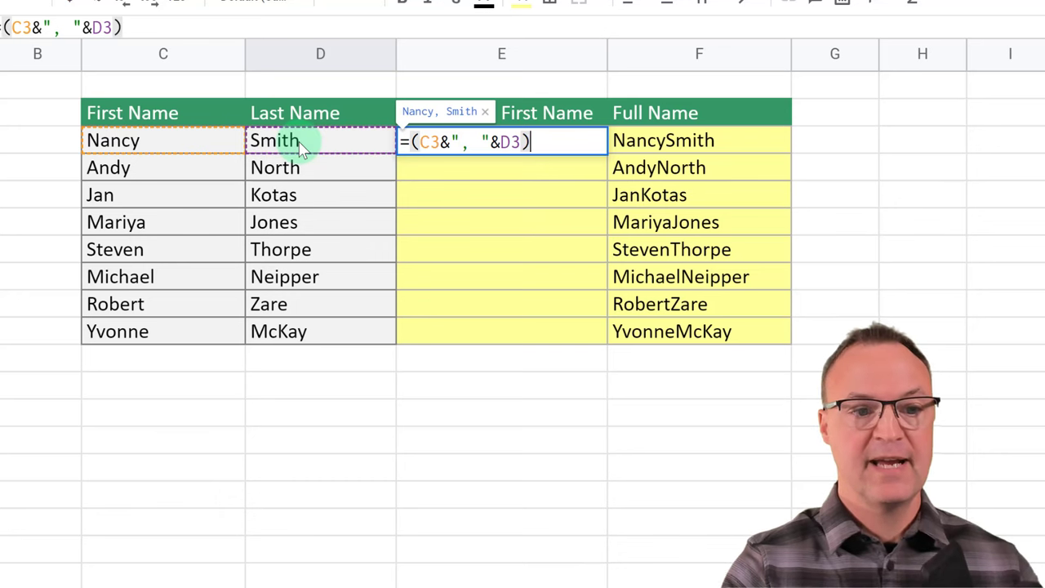
pyautogui.press('Return')
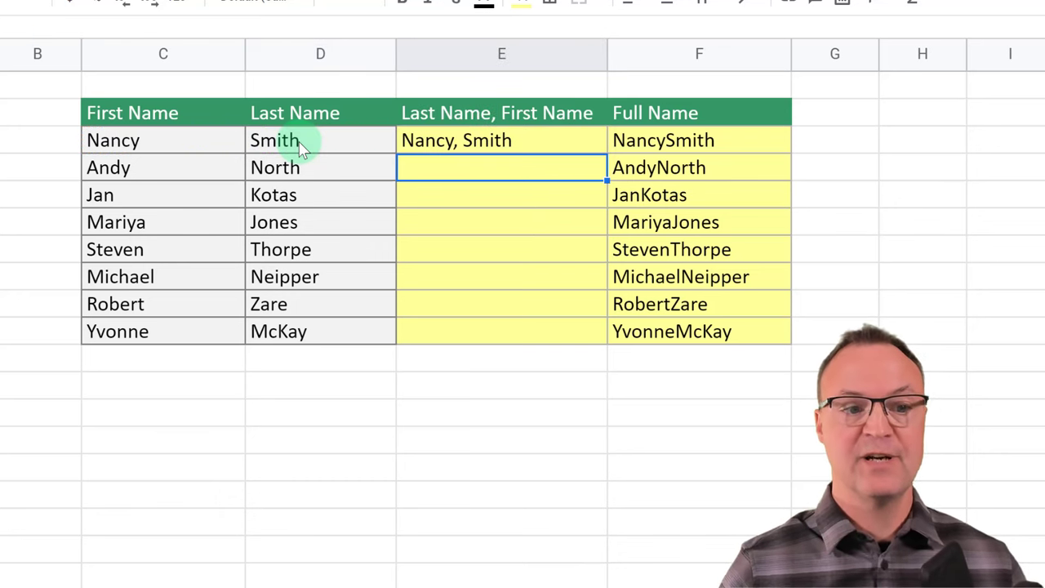
pyautogui.click(525, 145)
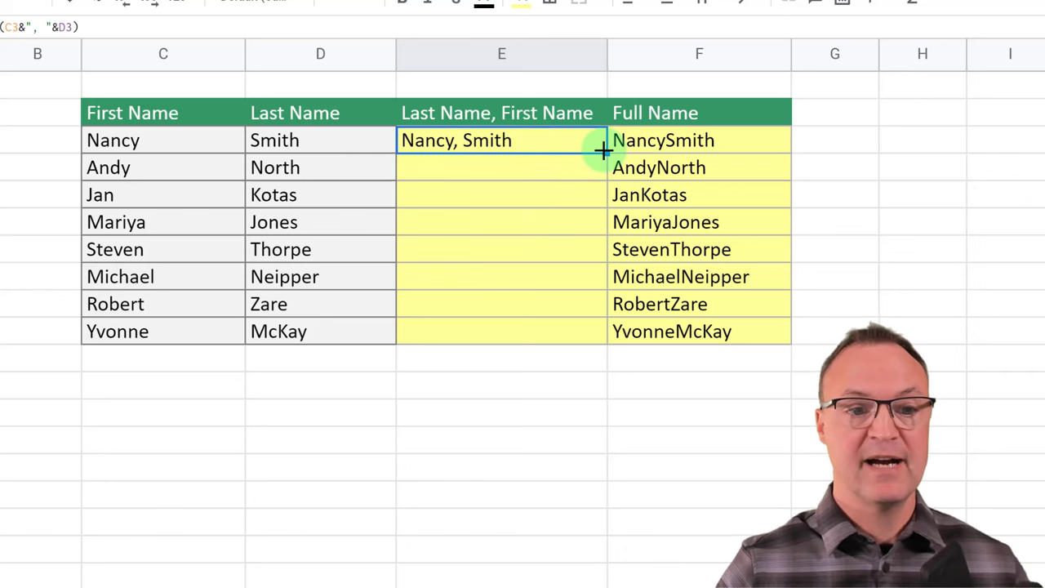
pyautogui.moveTo(603, 150); pyautogui.dragTo(591, 336)
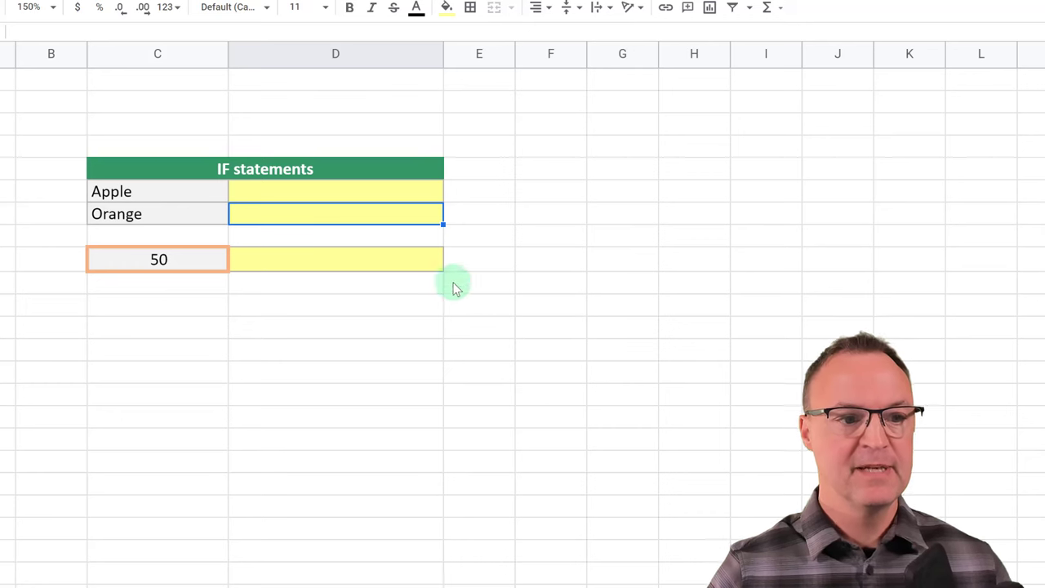
# Start an IF function in the cell beside Apple in the IF statements table, hiding and reshowing its formula help.
pyautogui.click(288, 197)
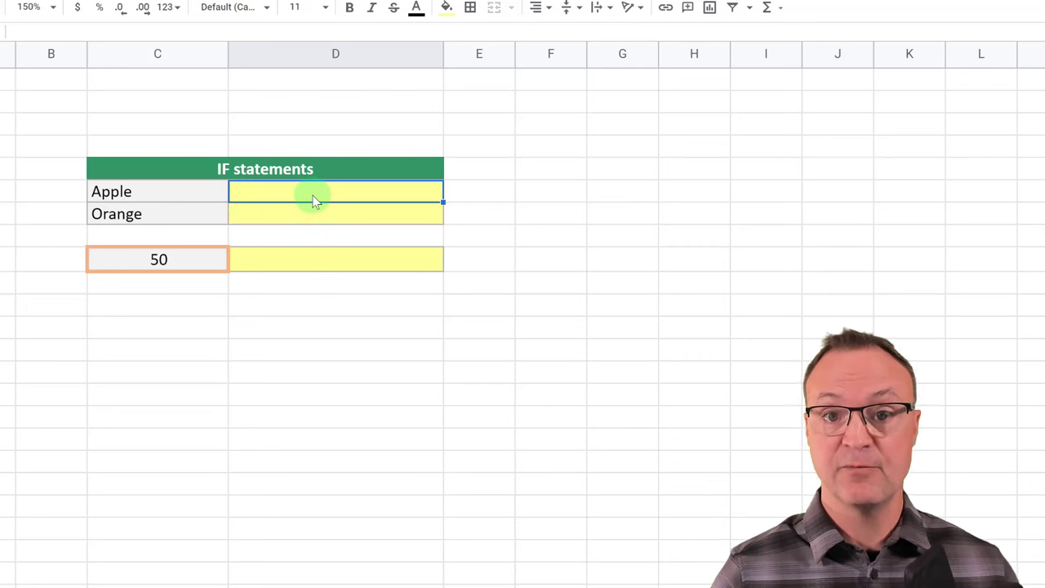
pyautogui.write('=')
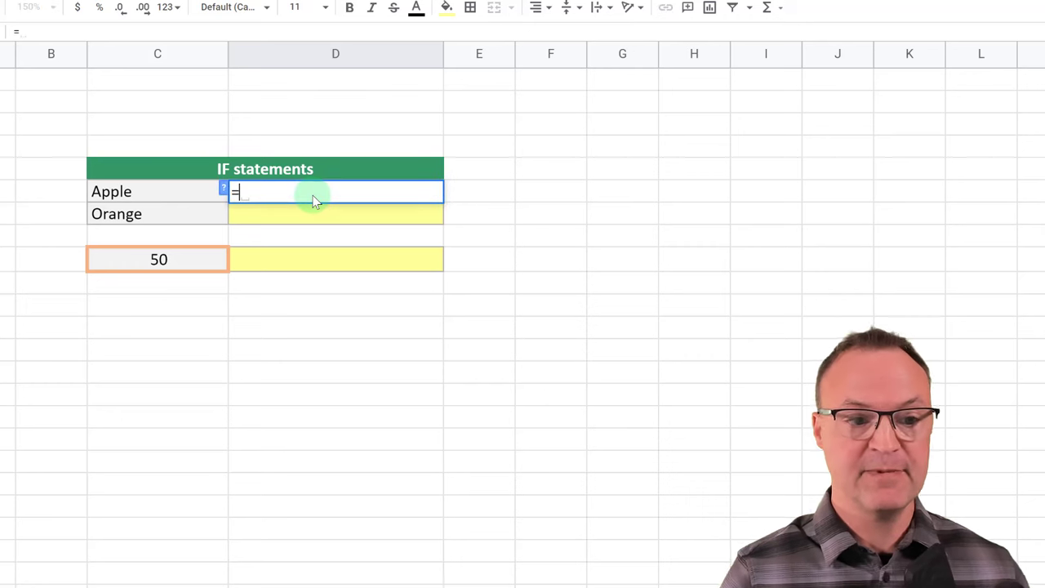
pyautogui.write('if')
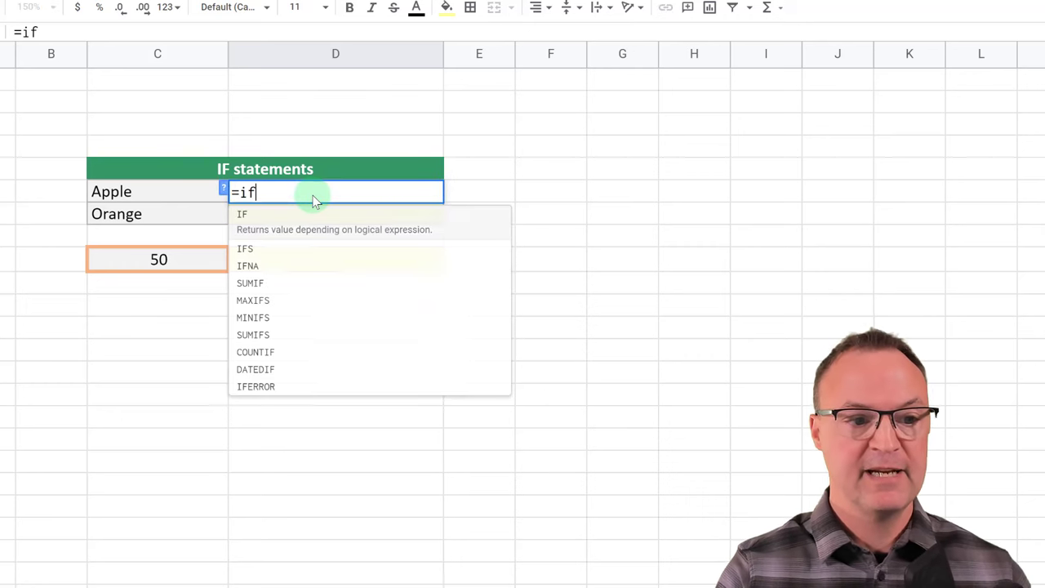
pyautogui.click(261, 214)
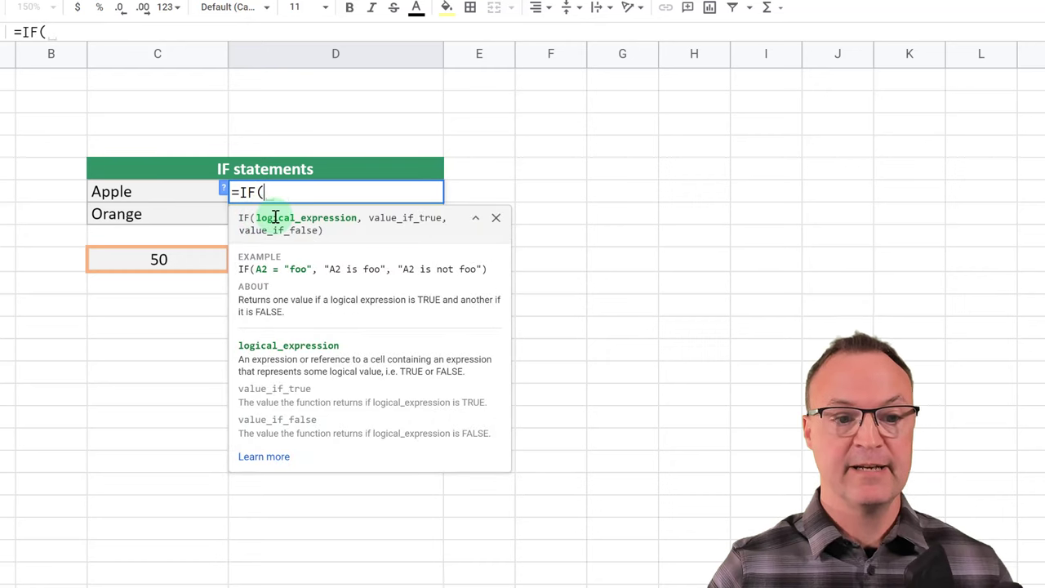
pyautogui.click(495, 219)
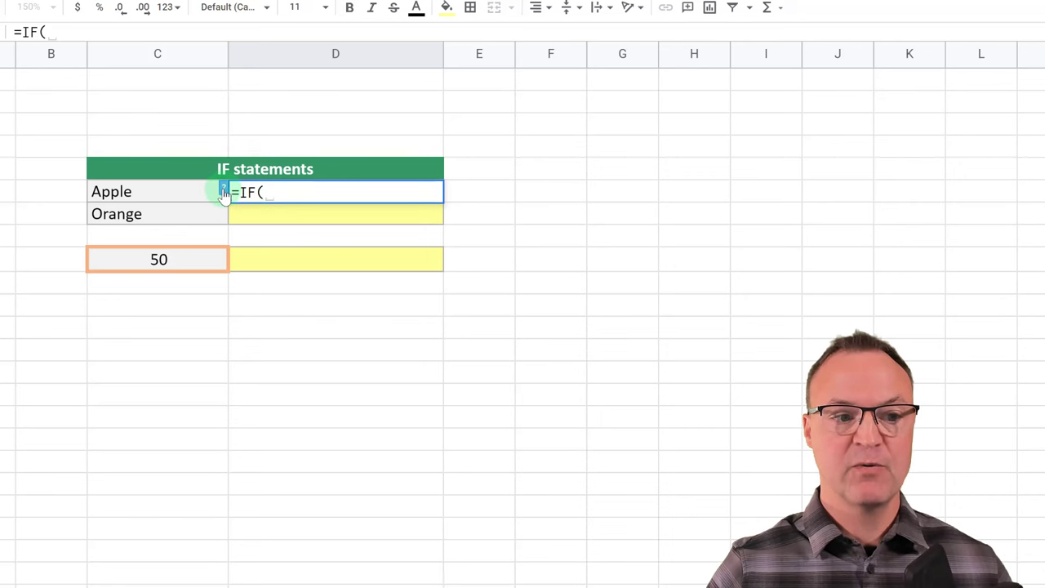
pyautogui.click(223, 191)
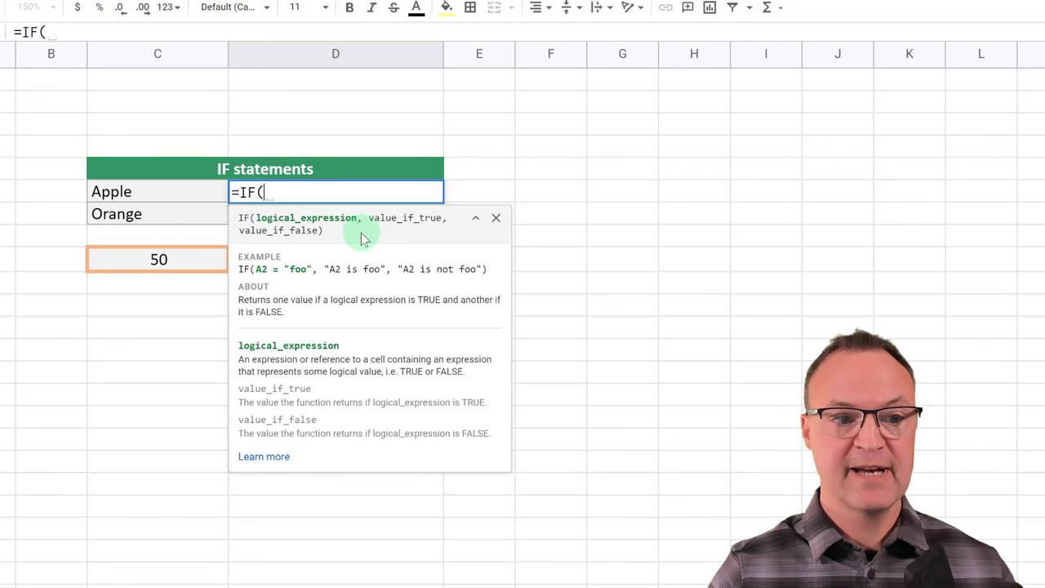
# Complete the formula beside Apple as =IF(C6="Apple",TRUE,FALSE).
pyautogui.click(142, 192)
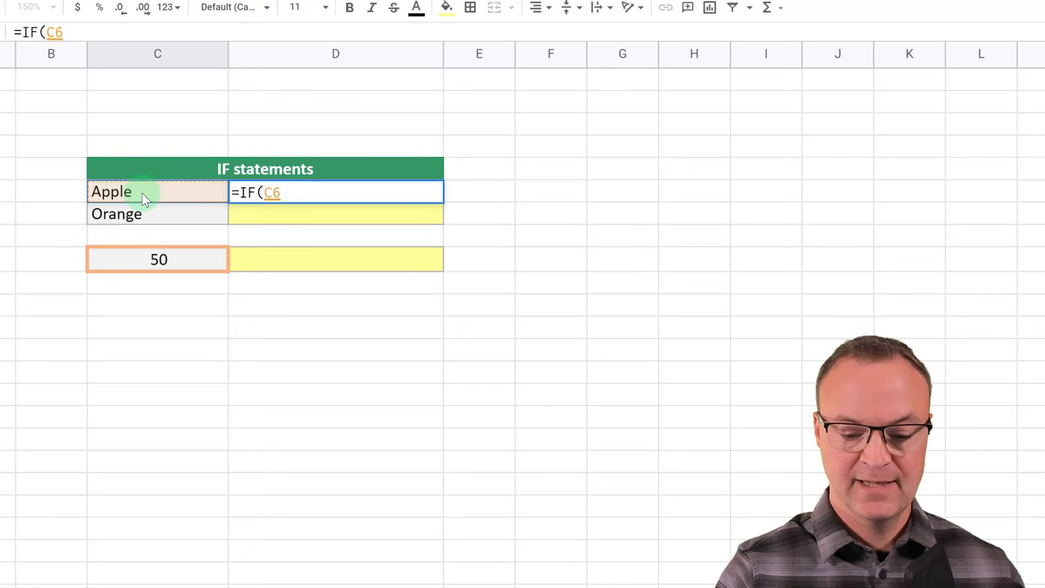
pyautogui.write('=')
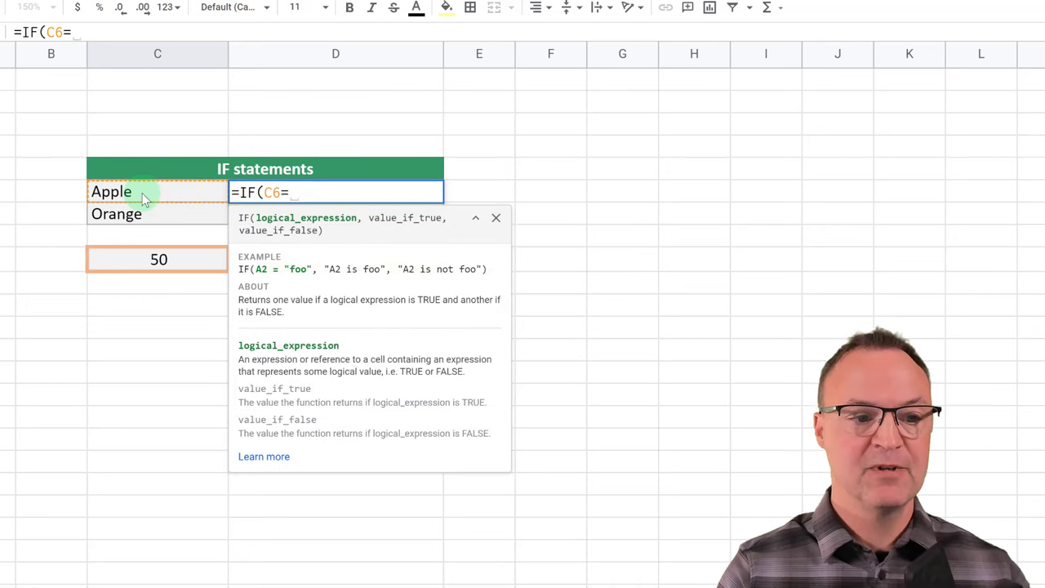
pyautogui.write('"')
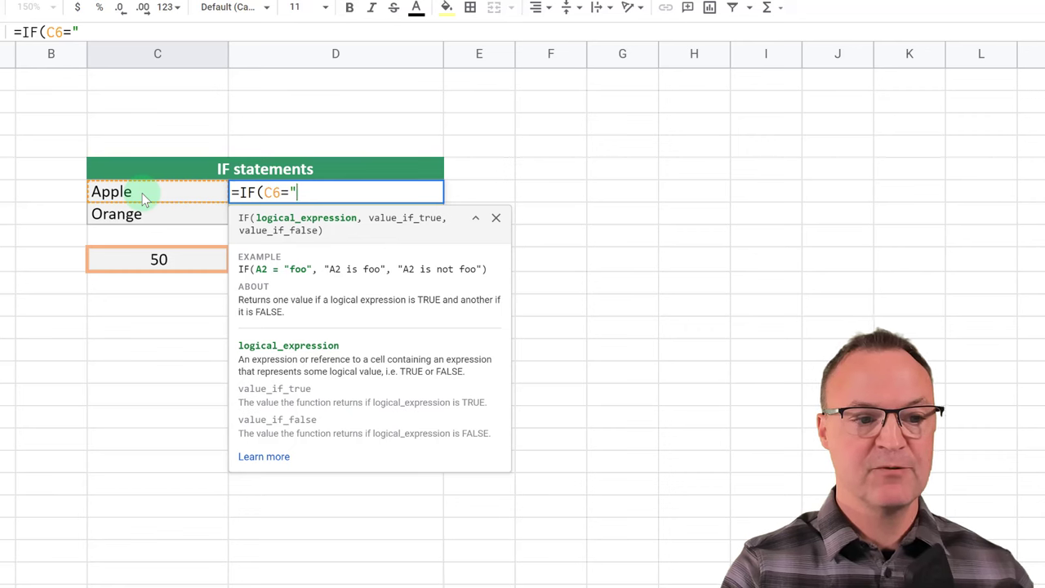
pyautogui.write('Apple"')
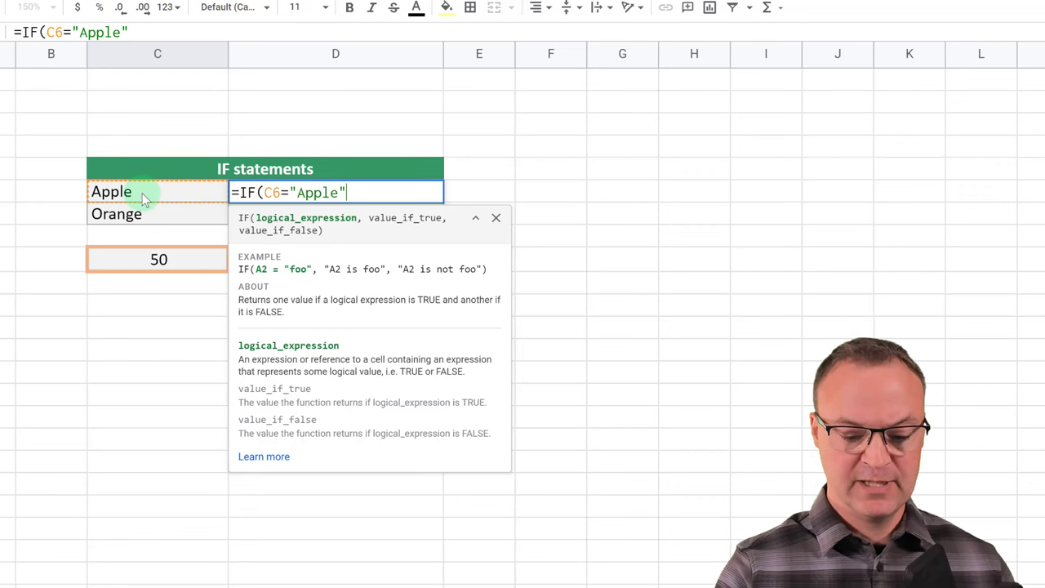
pyautogui.write(',')
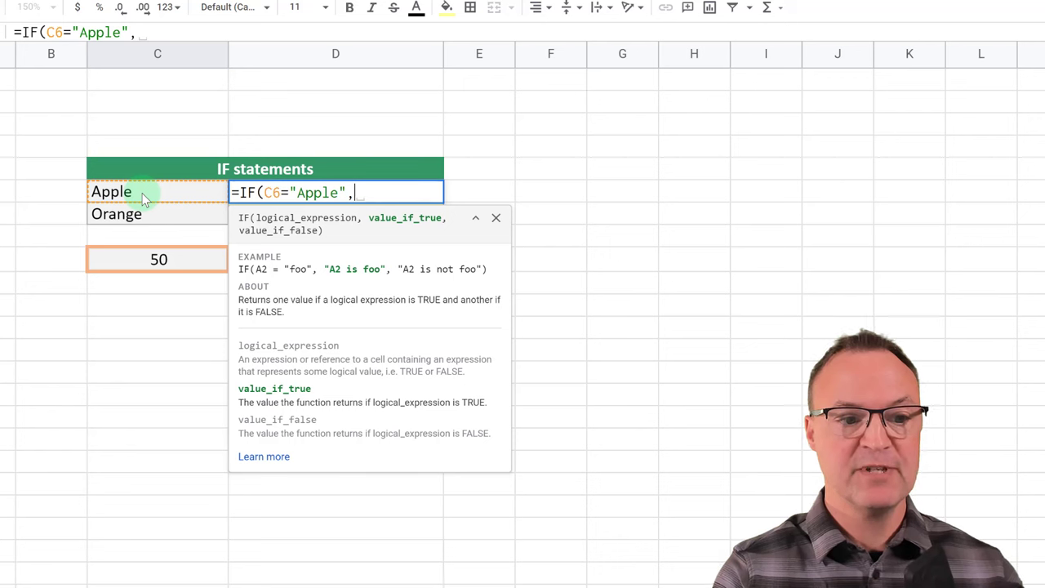
pyautogui.write('TR')
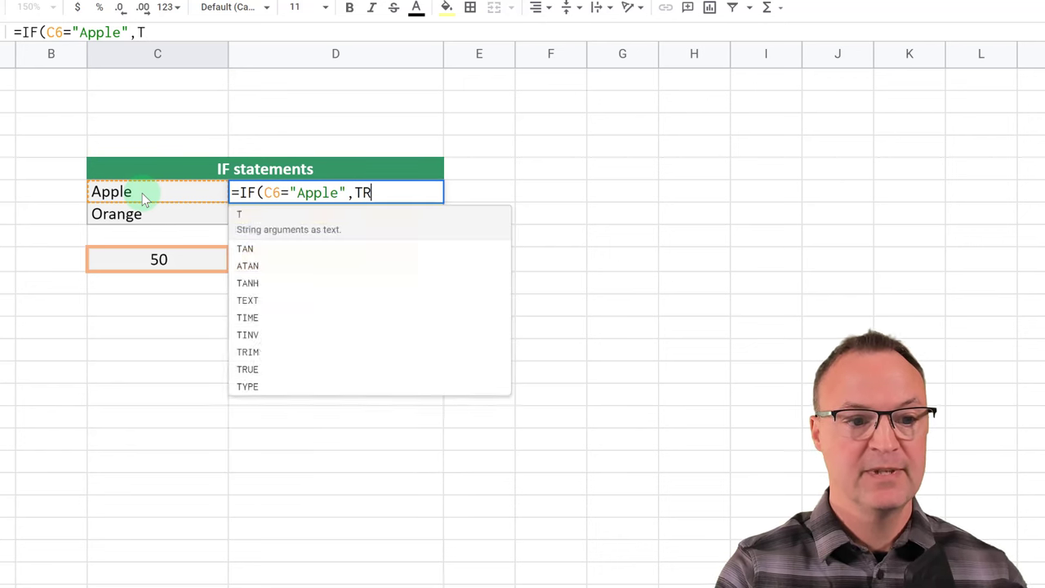
pyautogui.write('UE,')
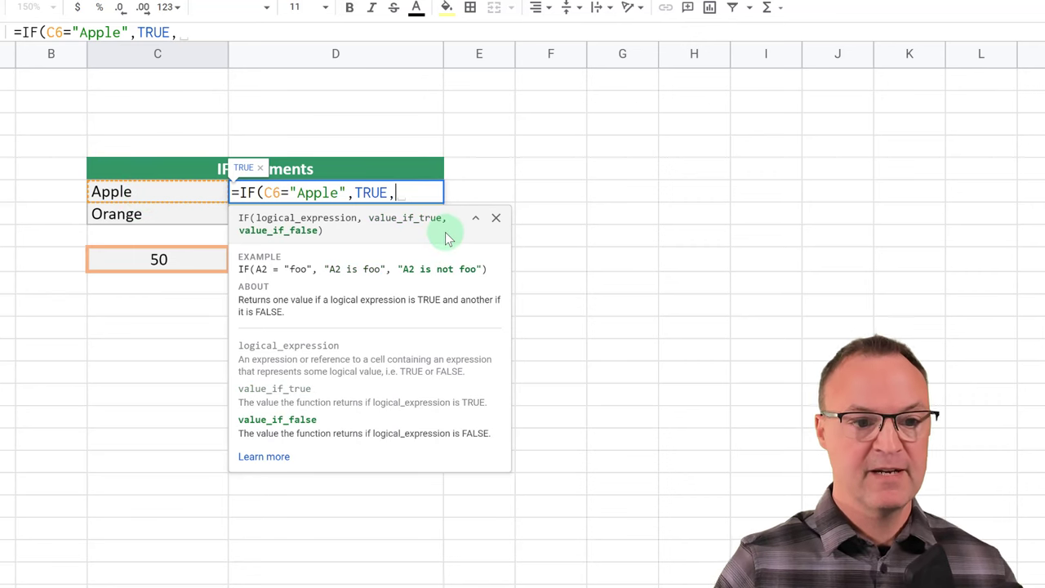
pyautogui.write('FLAS')
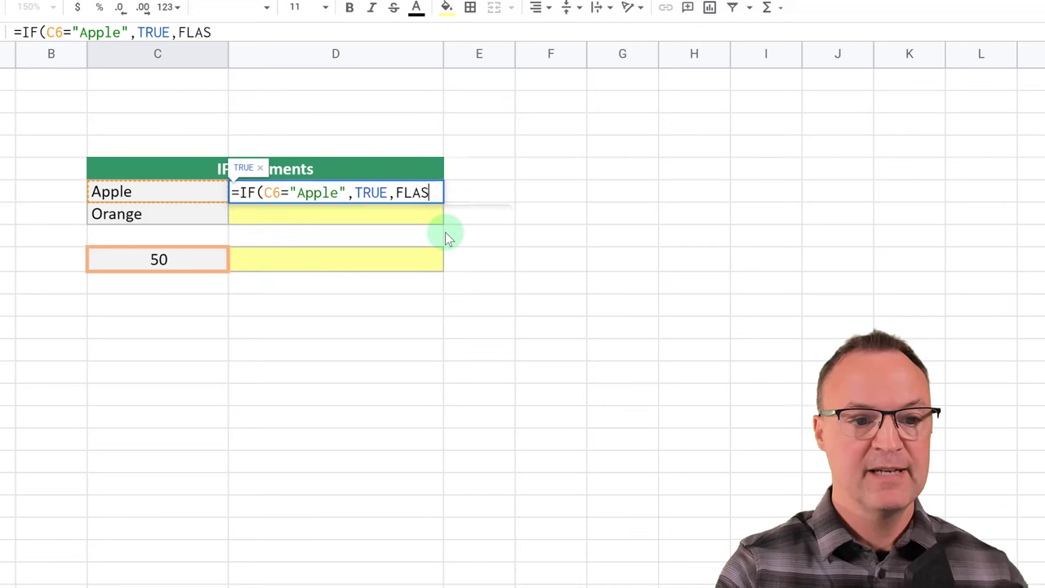
pyautogui.press('BackSpace')
pyautogui.press('BackSpace')
pyautogui.press('BackSpace')
pyautogui.write('ALSE')
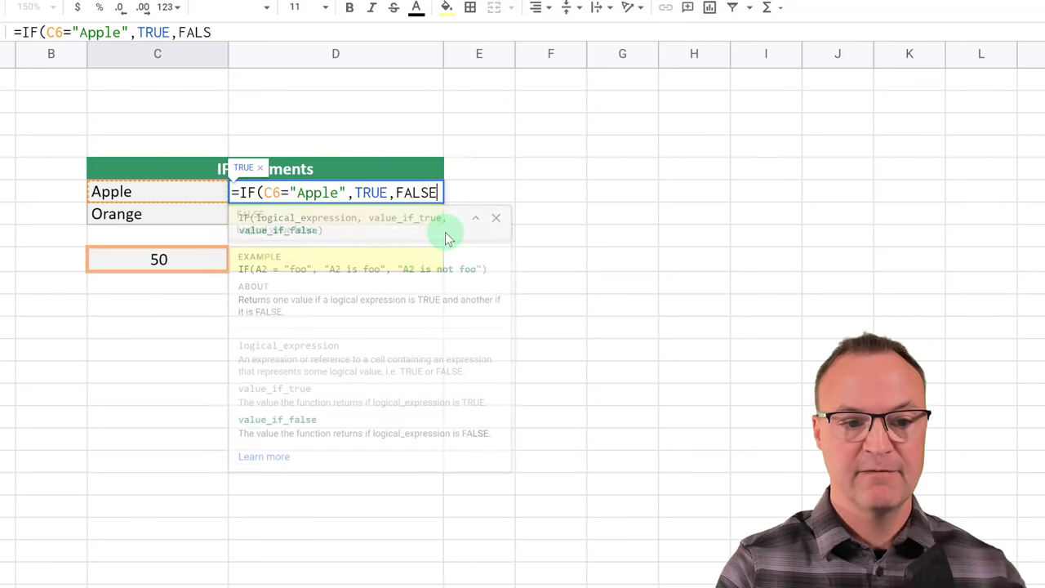
pyautogui.write(')')
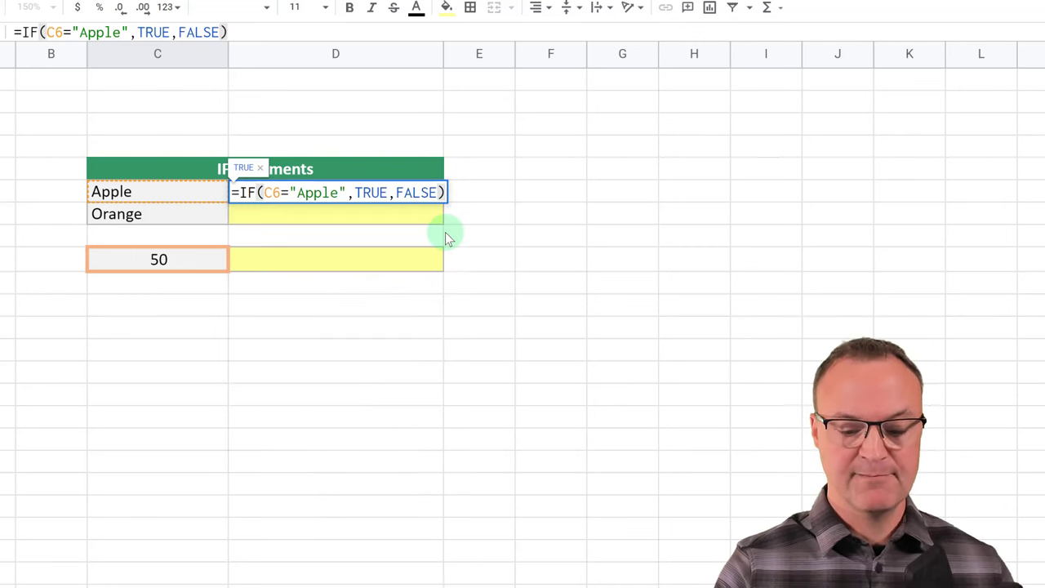
pyautogui.press('Return')
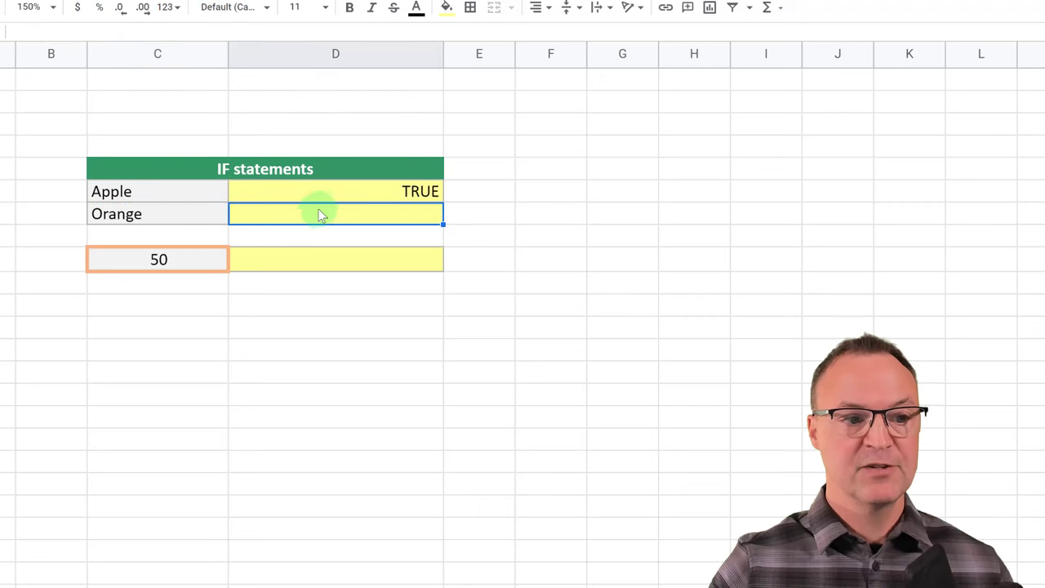
# Fill the IF formula from the Apple row down to the Orange row.
pyautogui.click(367, 191)
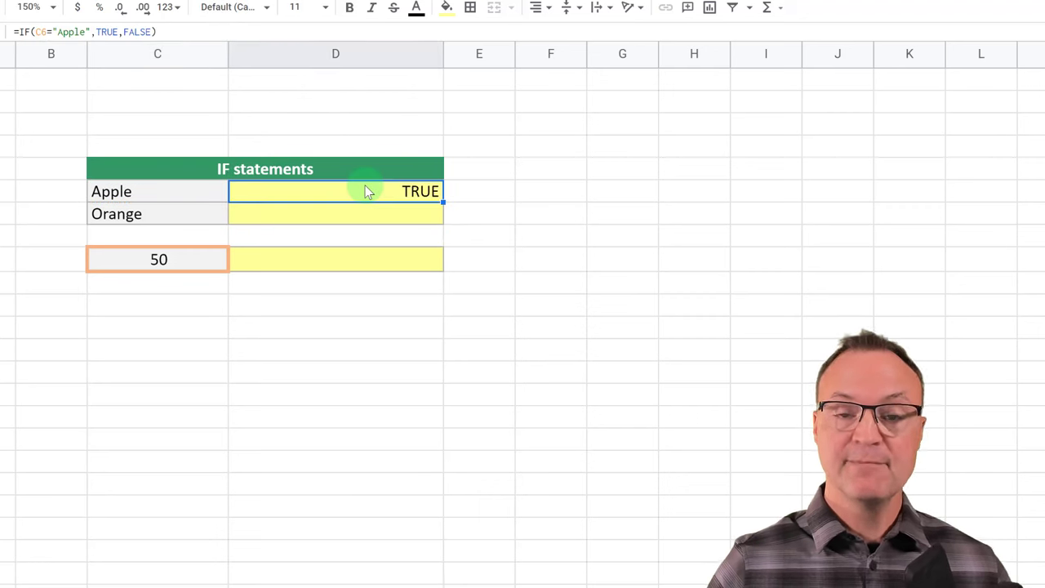
pyautogui.click(396, 215)
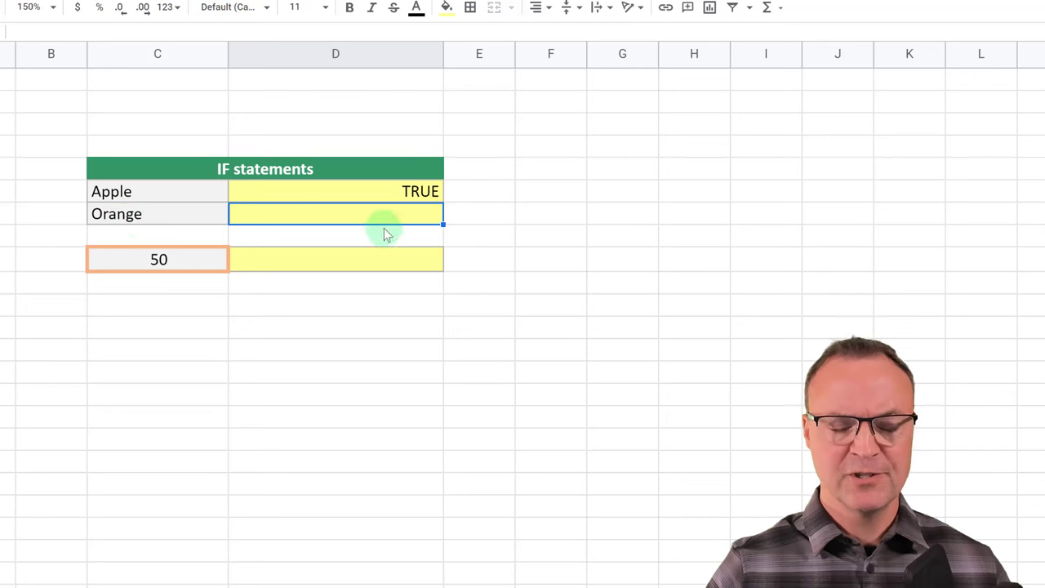
pyautogui.click(423, 193)
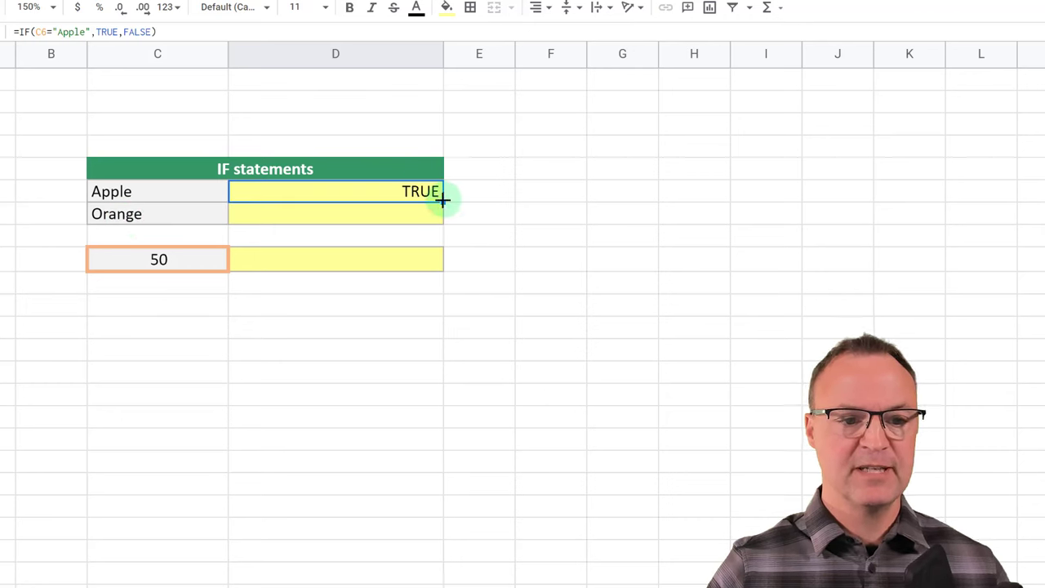
pyautogui.moveTo(442, 201); pyautogui.dragTo(441, 219)
pyautogui.click(480, 273)
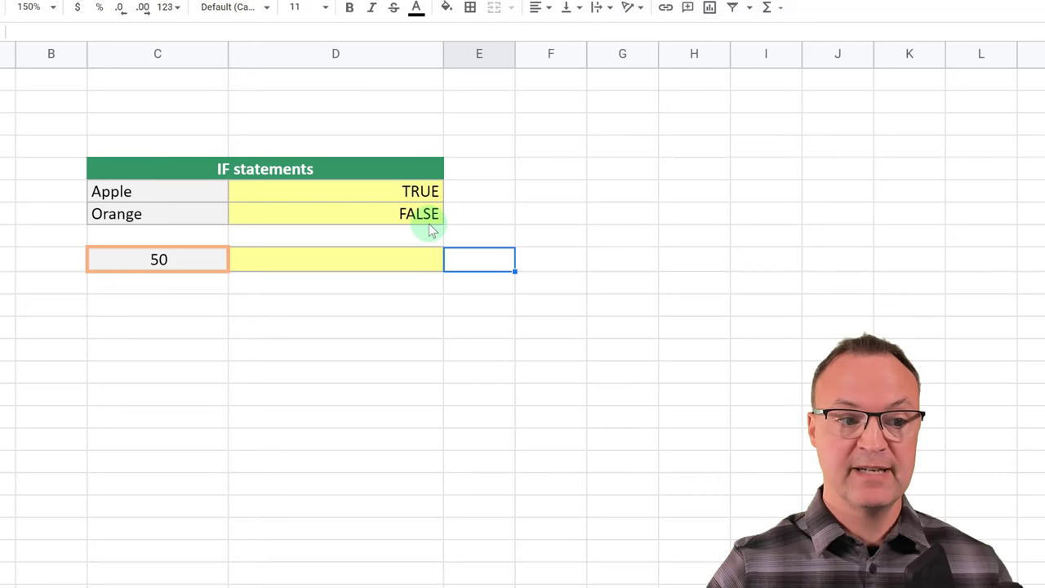
# Start an IF formula in the yellow cell beside the number 50, with C9<100 as its logical expression.
pyautogui.click(347, 259)
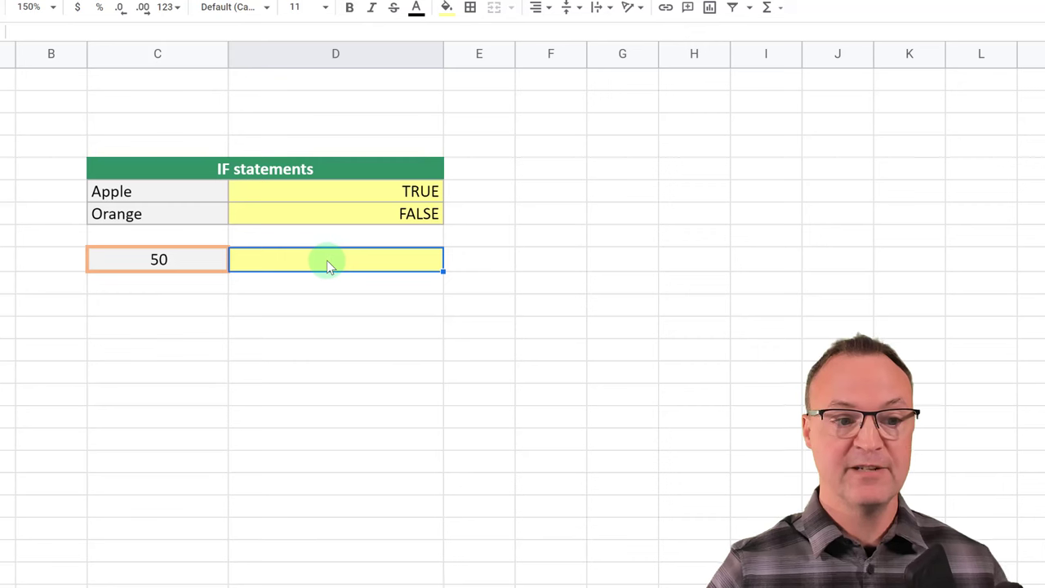
pyautogui.write('=if')
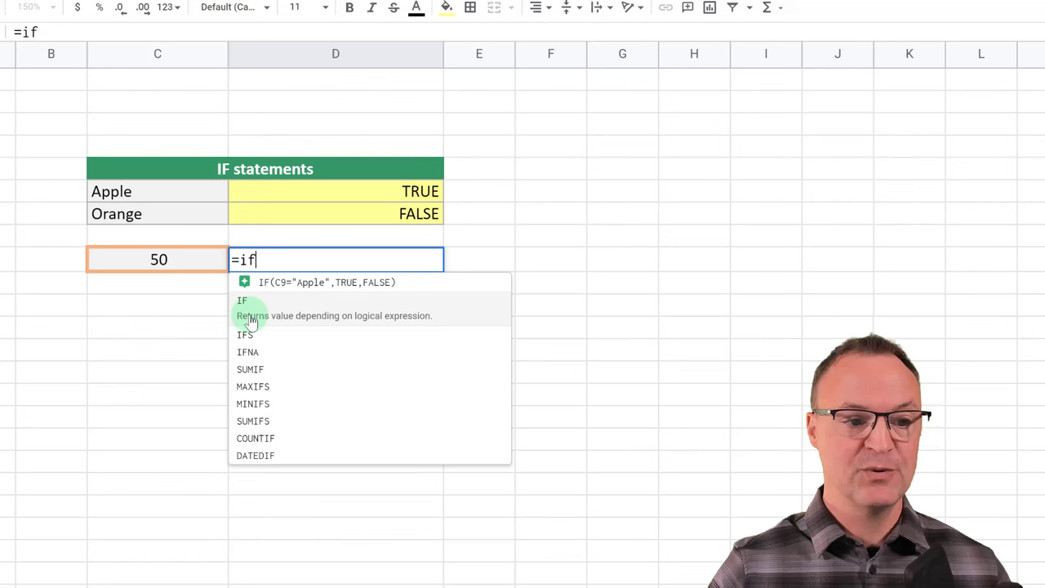
pyautogui.click(250, 321)
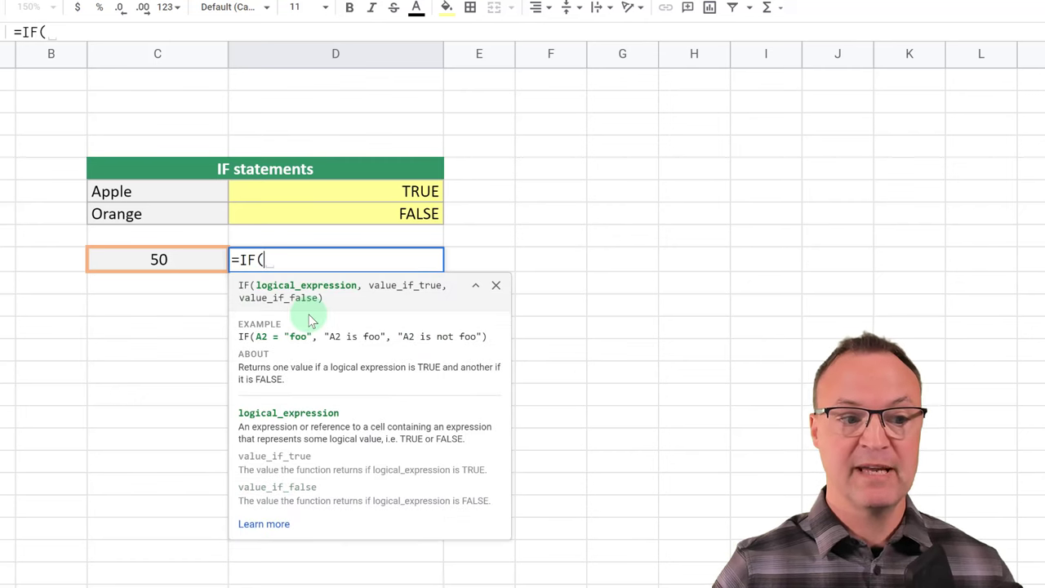
pyautogui.click(175, 263)
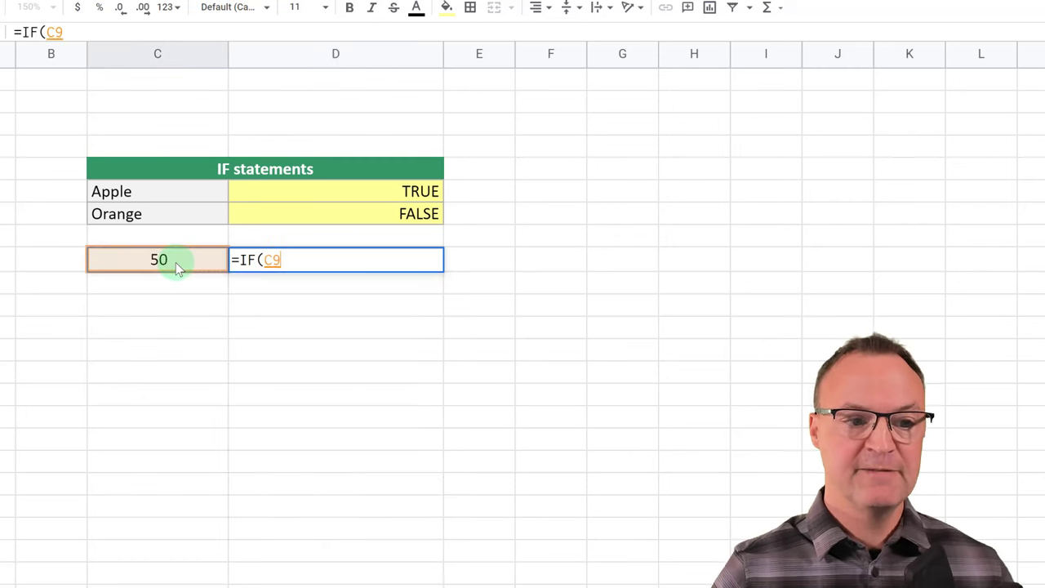
pyautogui.write('<')
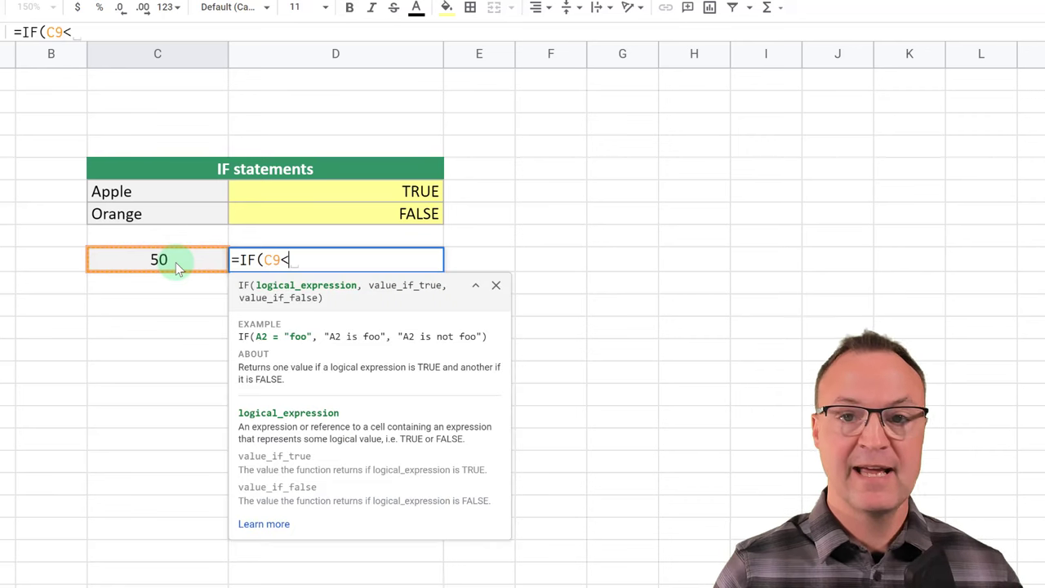
pyautogui.write('100')
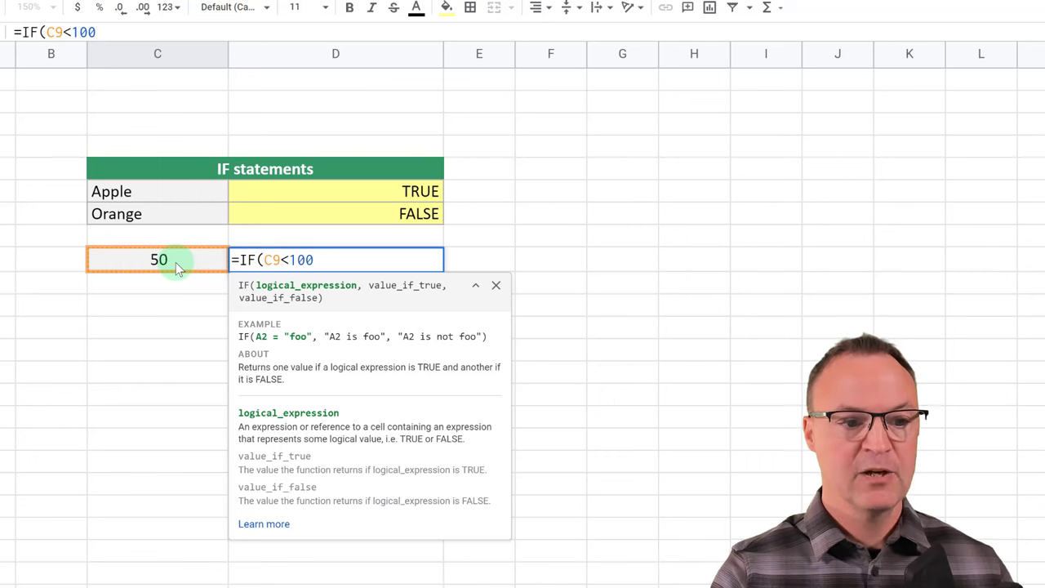
pyautogui.write(', ')
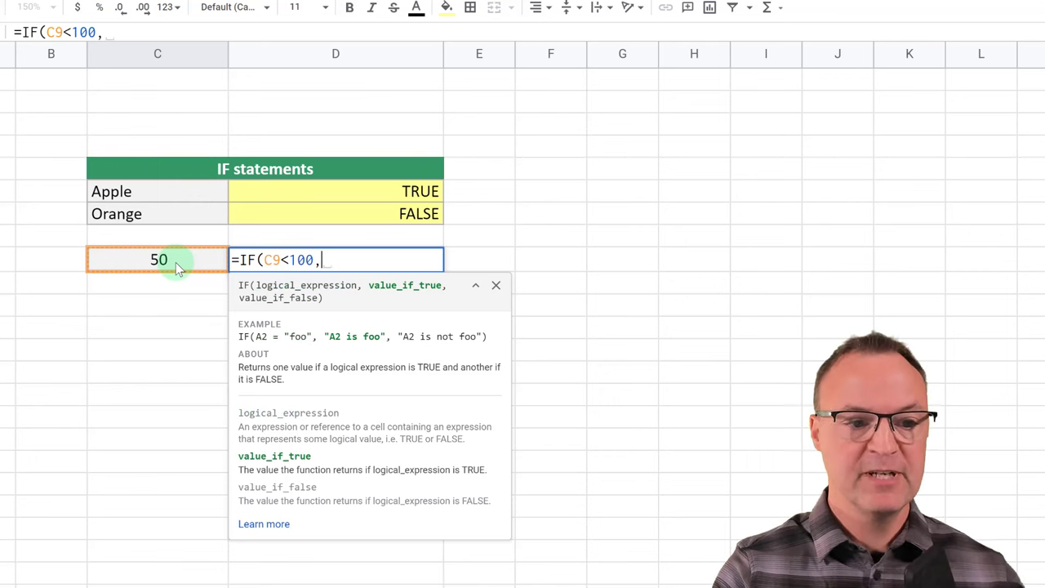
# Complete the IF formula with "Less than 100" as the true value and "Greater than 100" as the false value.
pyautogui.write('"Less than ')
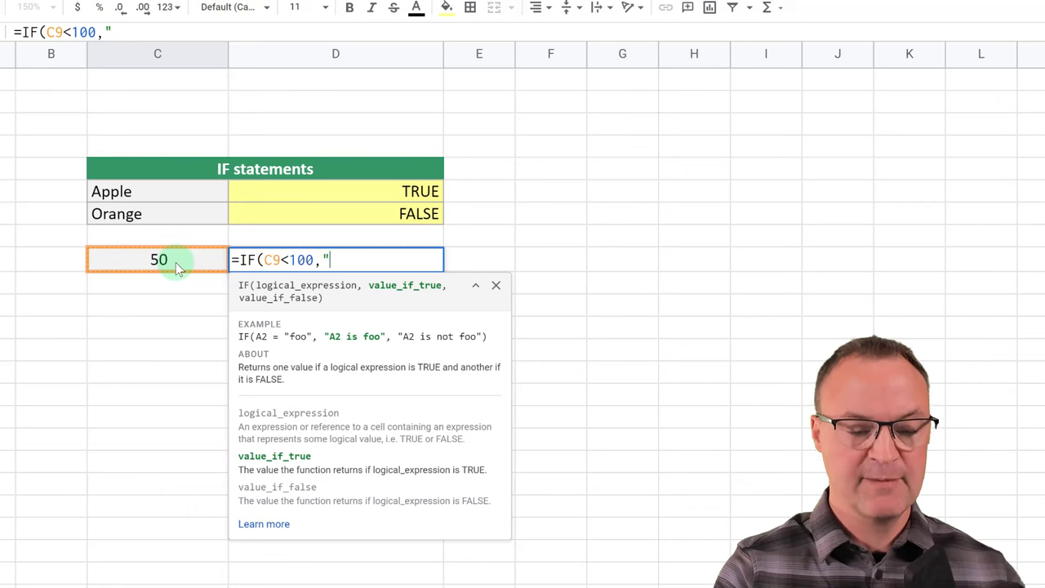
pyautogui.write('100')
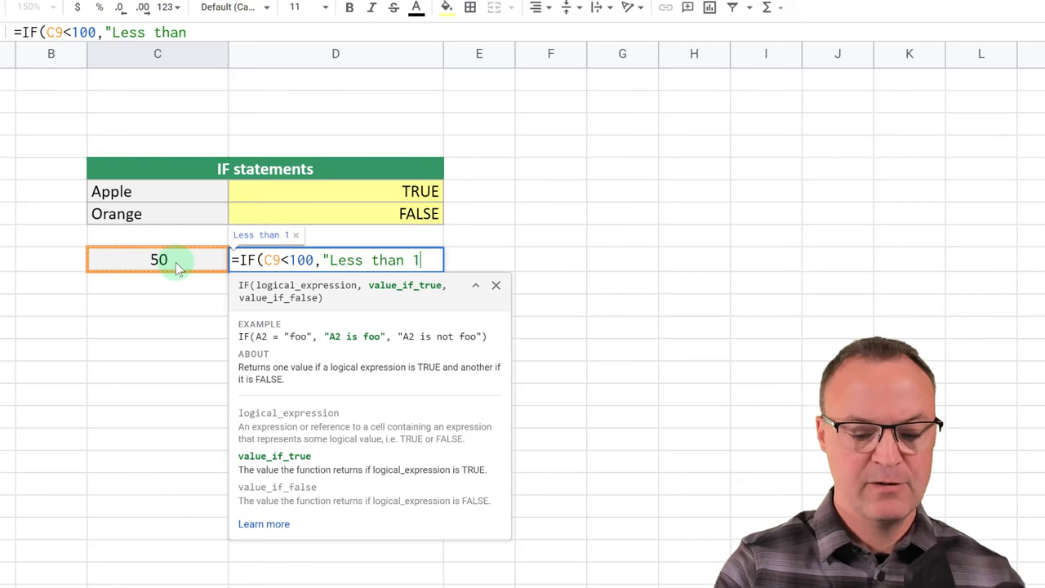
pyautogui.write('"')
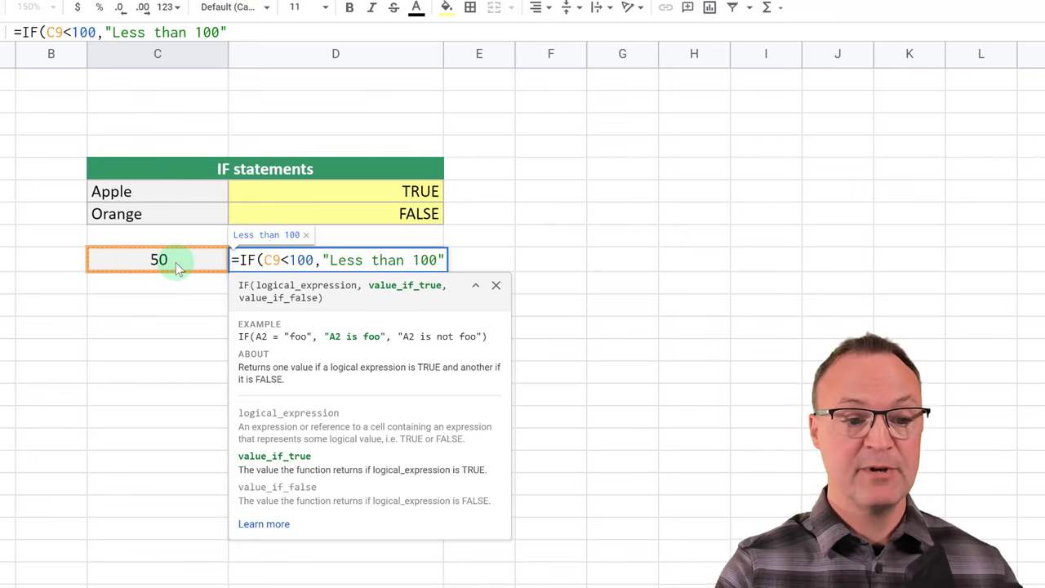
pyautogui.write(',')
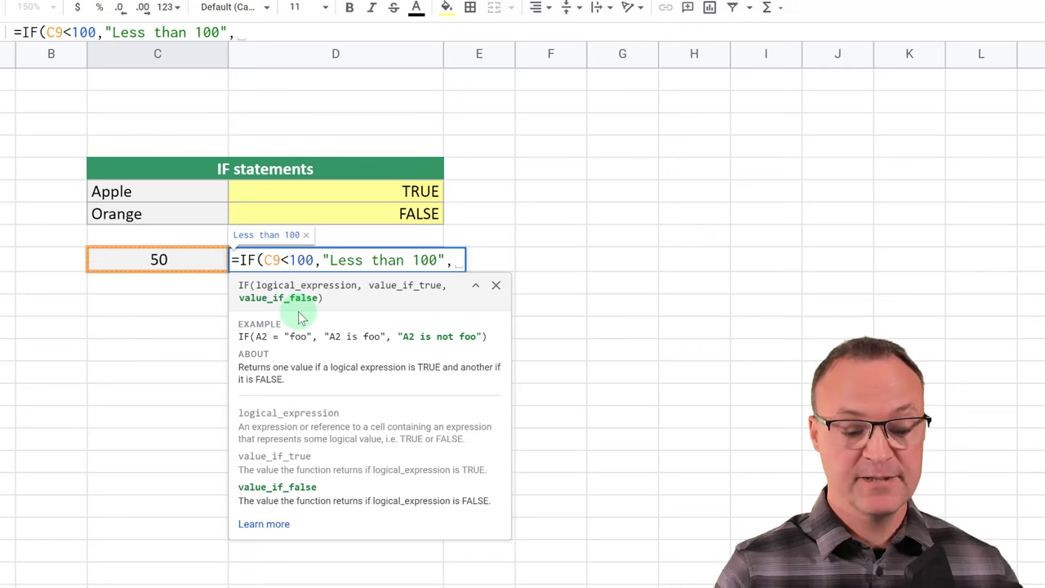
pyautogui.write('"')
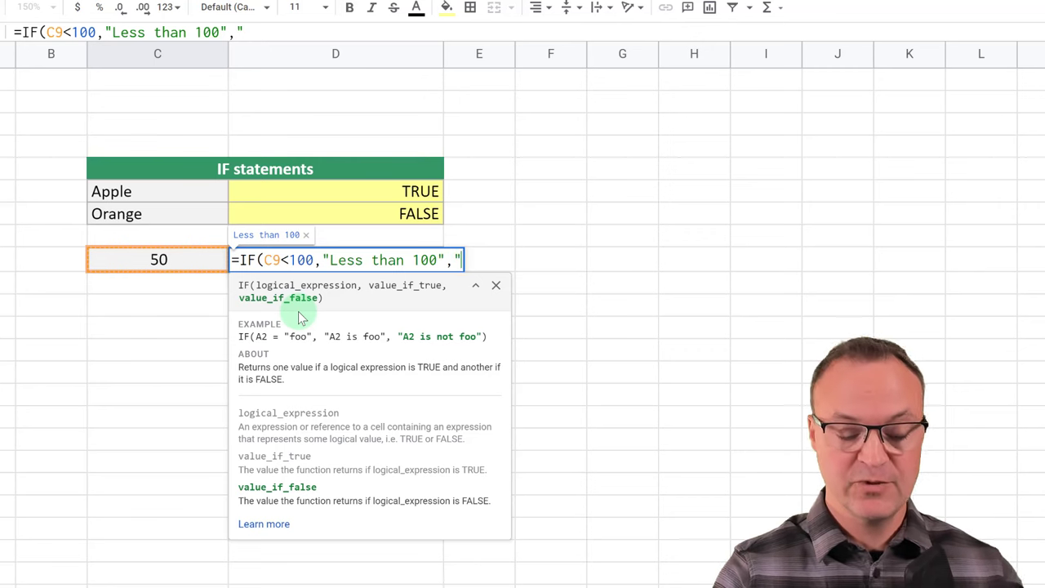
pyautogui.write('Greate')
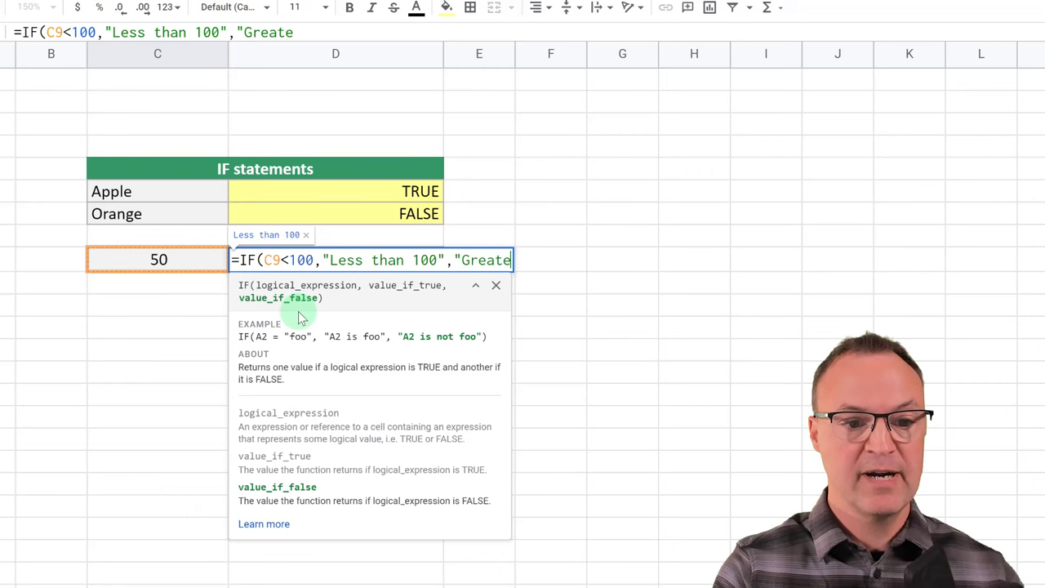
pyautogui.write('r than 1')
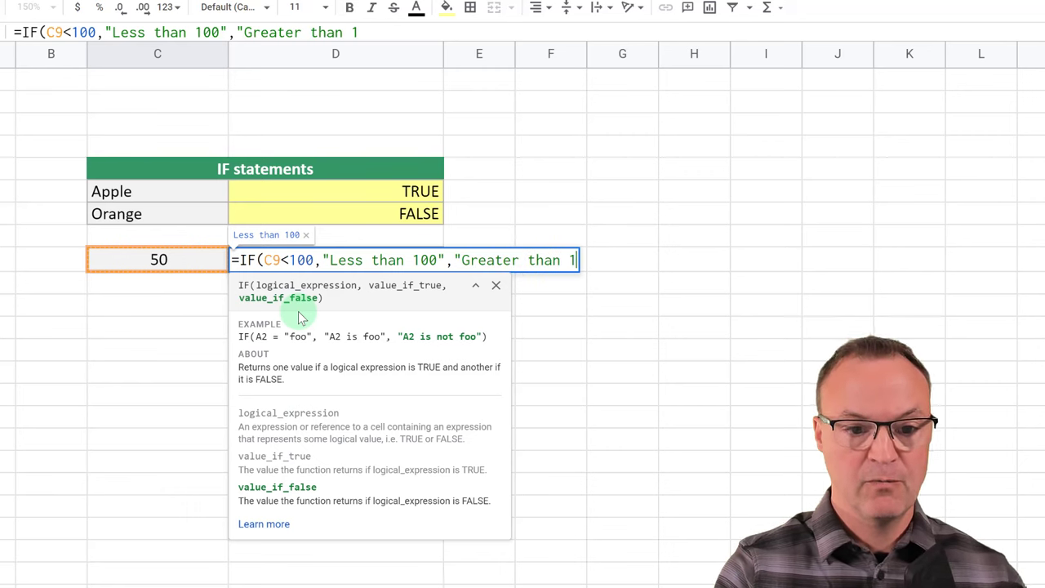
pyautogui.write('00"')
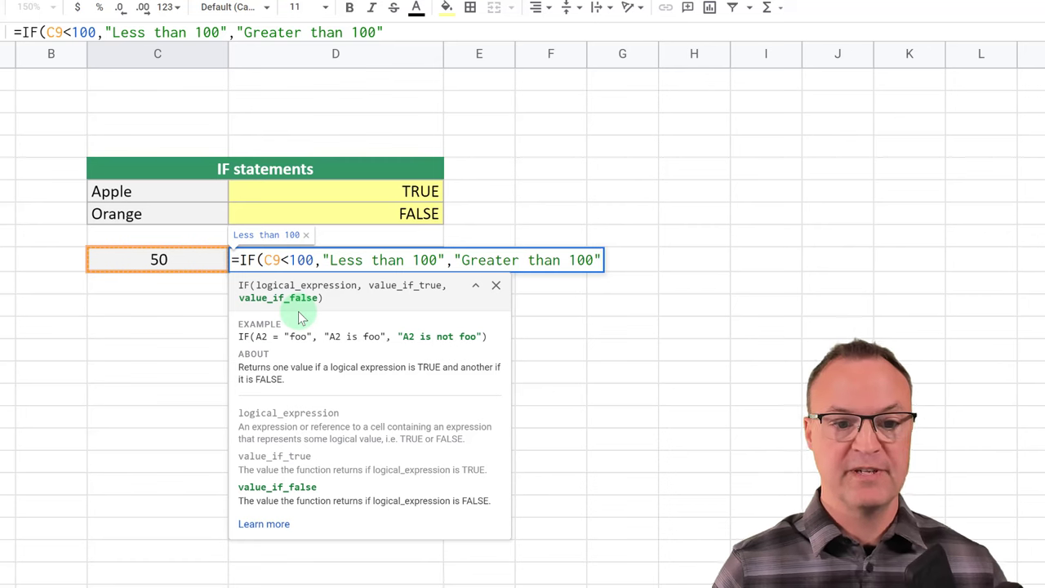
pyautogui.write(')')
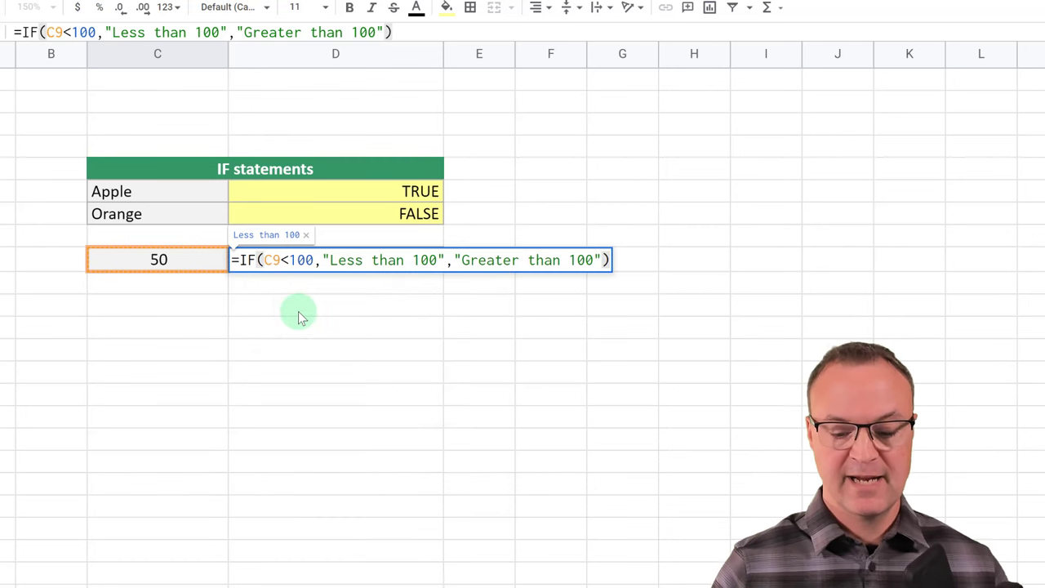
pyautogui.press('Return')
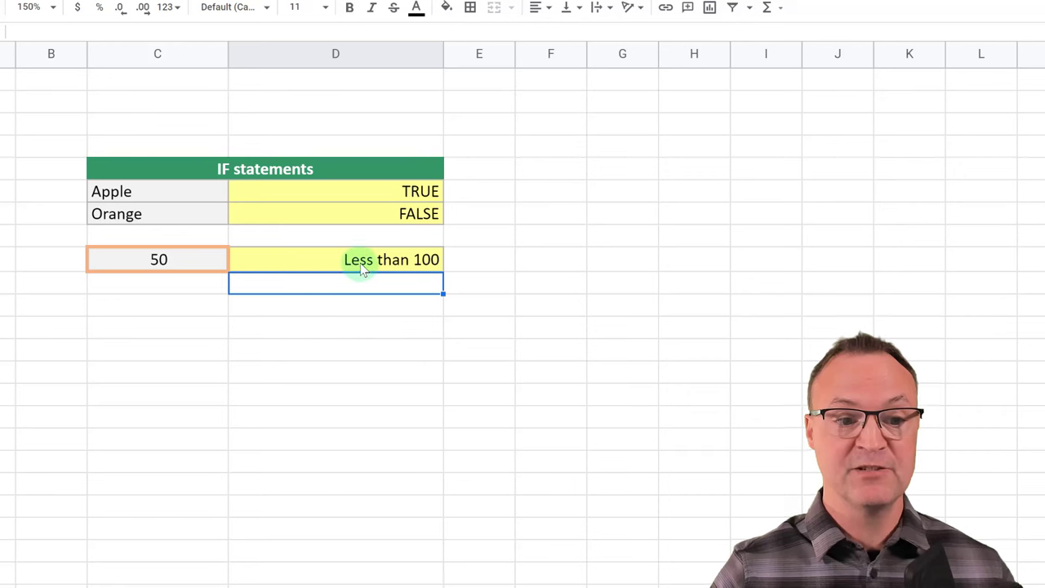
# Set the number in cell C9 to 120 to test the IF formula.
pyautogui.click(191, 267)
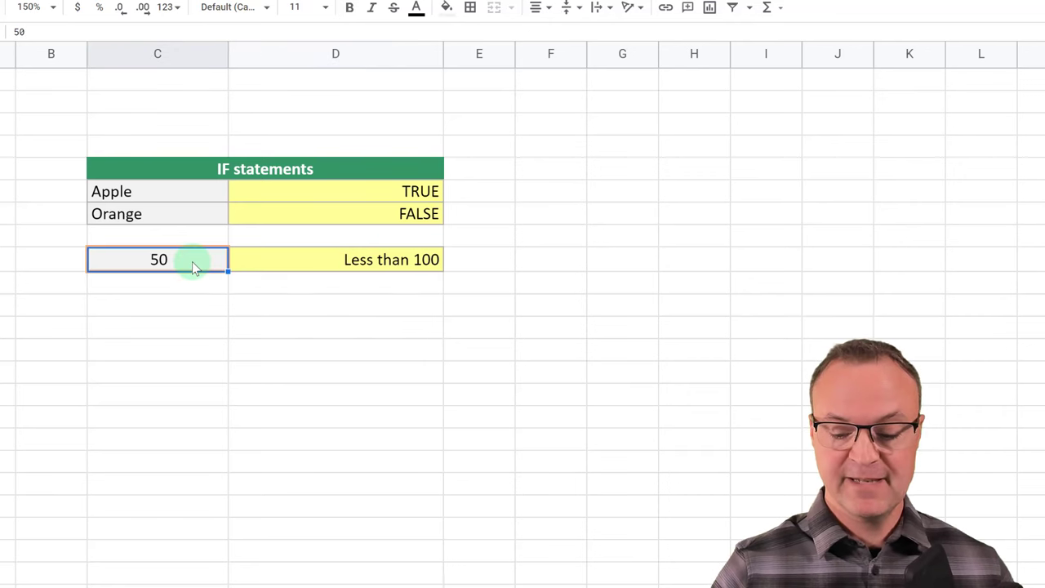
pyautogui.write('120')
pyautogui.press('Return')
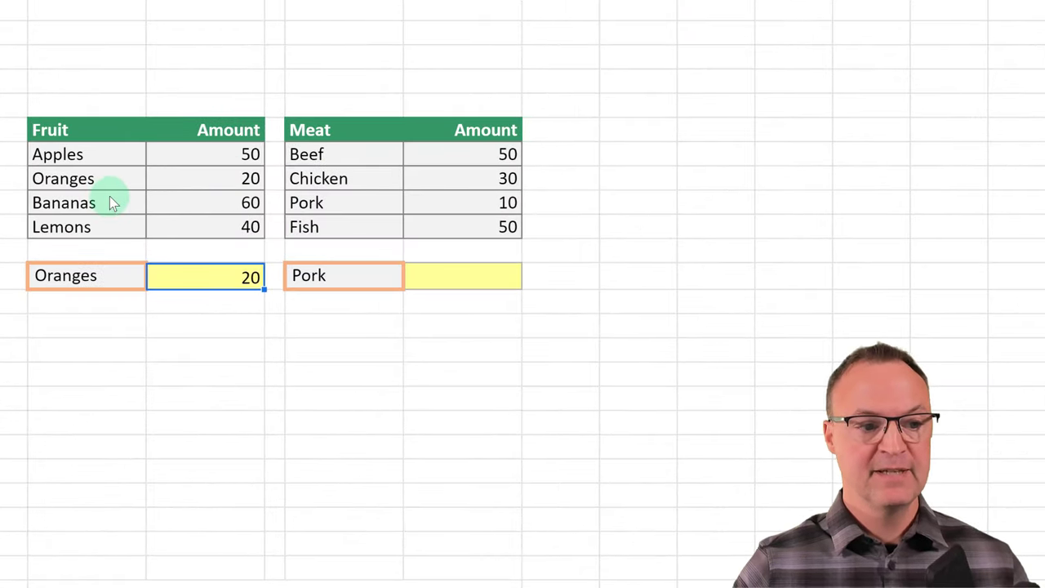
# Set the lookup cell below the Fruit table to Apples and select its amount cell.
pyautogui.click(71, 278)
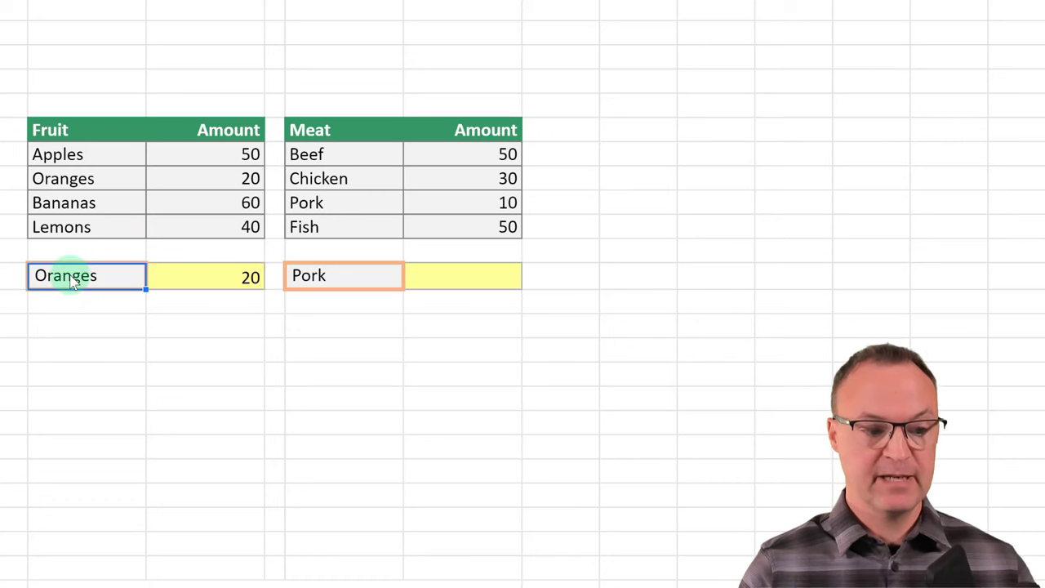
pyautogui.write('Apples')
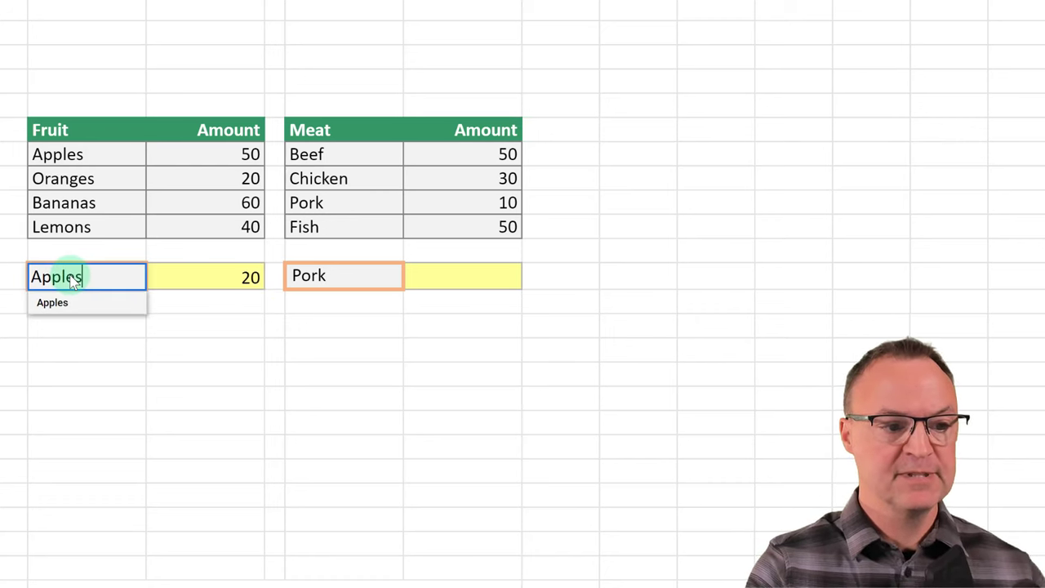
pyautogui.press('Return')
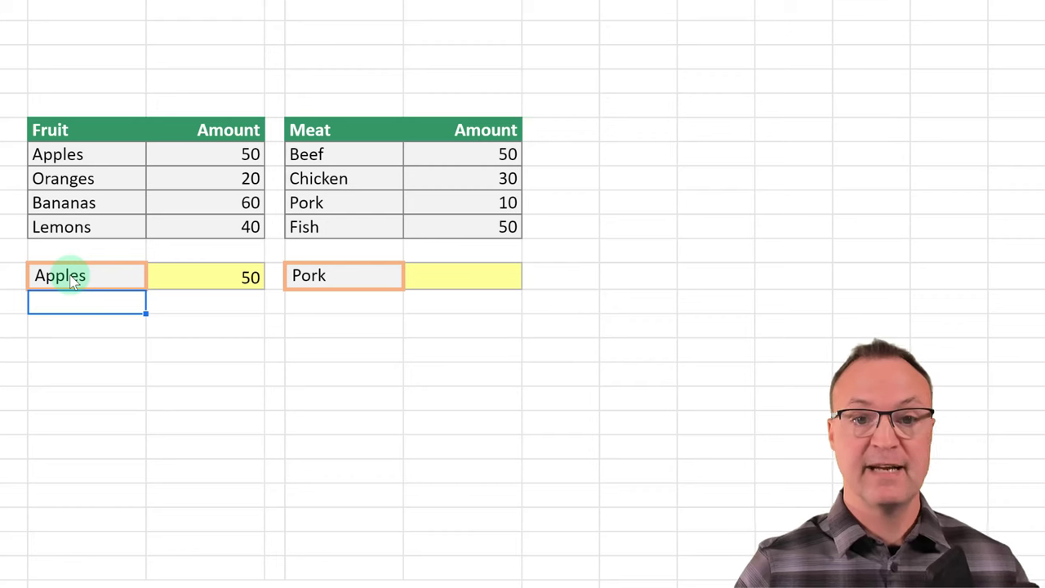
pyautogui.click(246, 283)
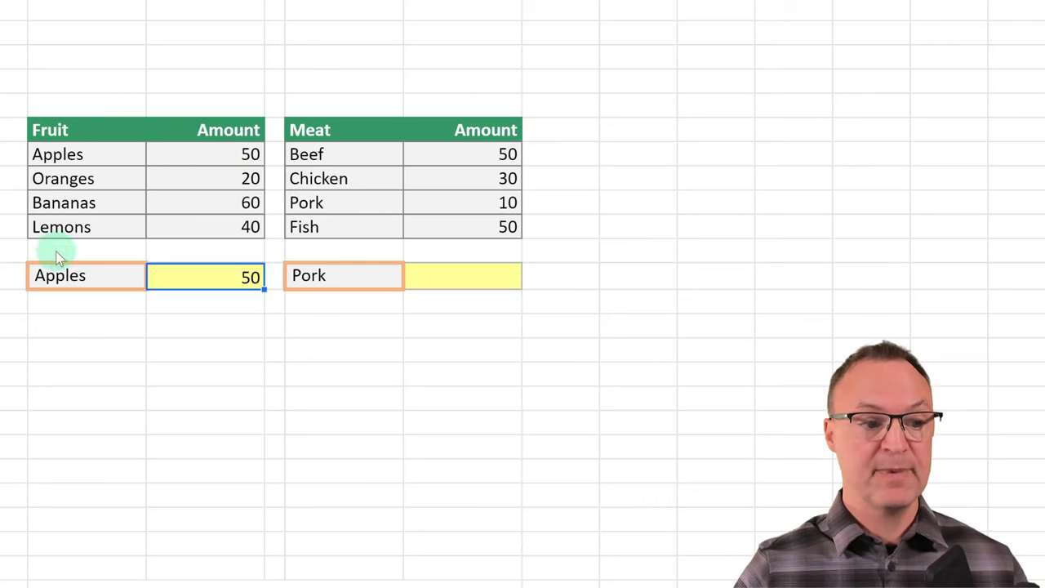
# Set the lookup cell below the Fruit table to Lemons.
pyautogui.click(76, 277)
pyautogui.write('Lemon')
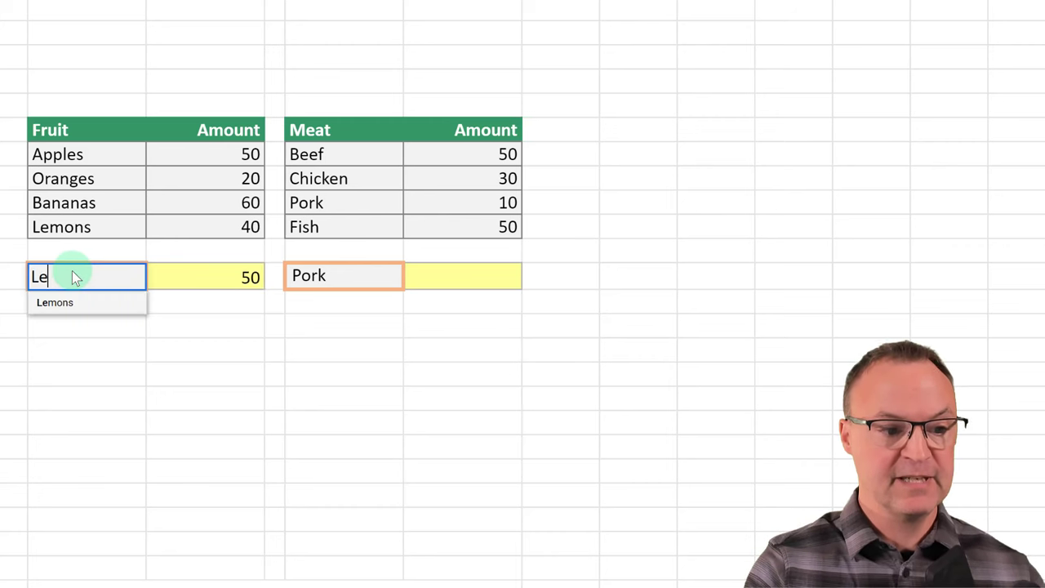
pyautogui.click(55, 303)
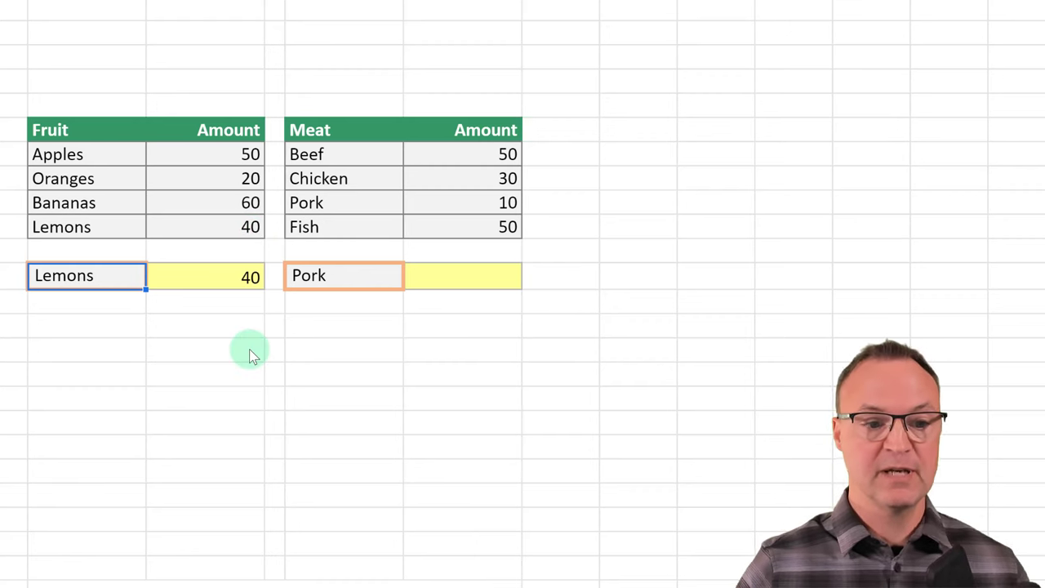
# Start a VLOOKUP formula in the amount cell below the Meat table, with F13 as search key and F8:G11 as range.
pyautogui.click(484, 280)
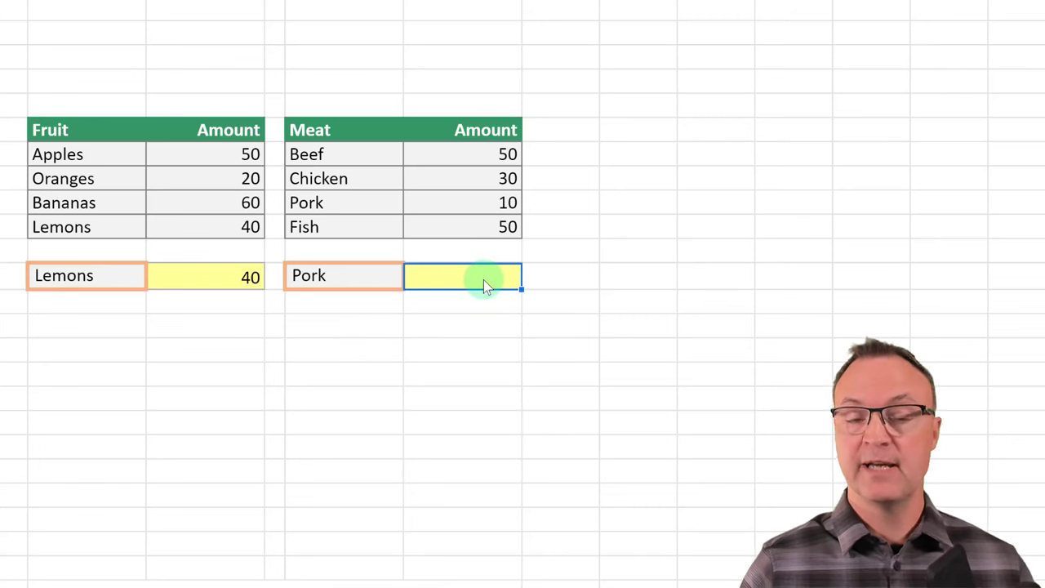
pyautogui.write('=')
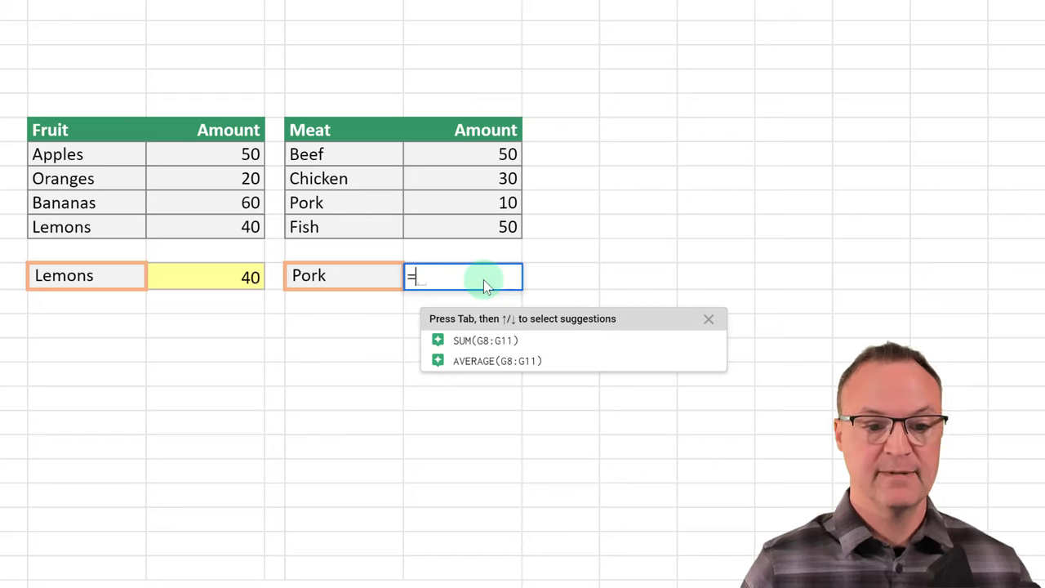
pyautogui.write('vl')
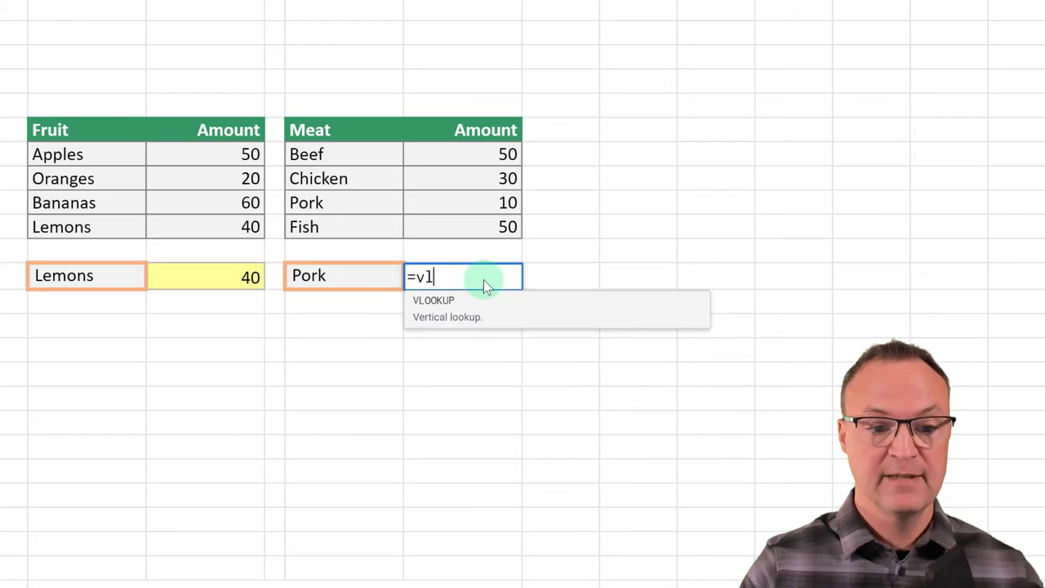
pyautogui.click(439, 302)
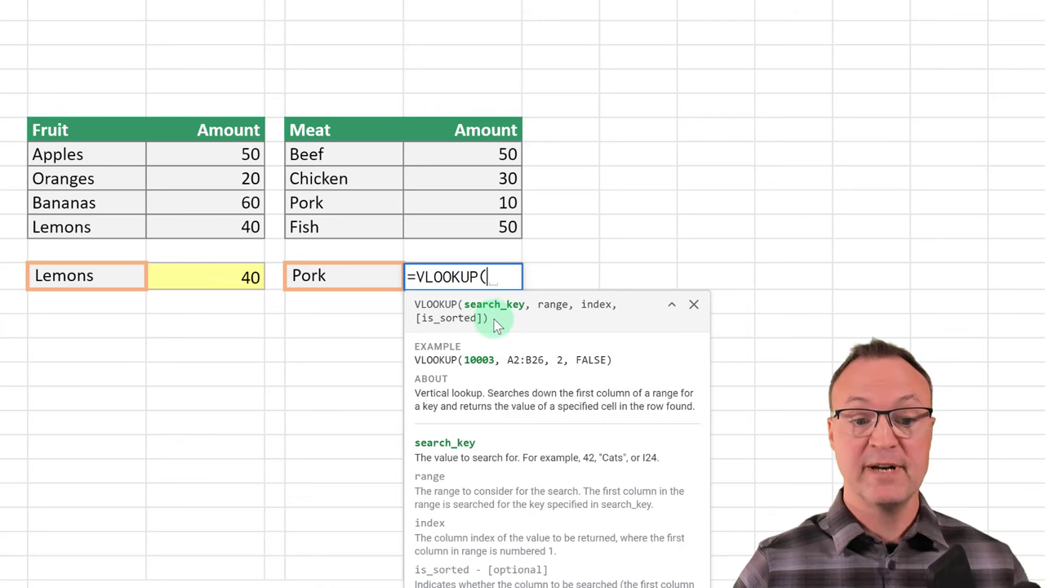
pyautogui.click(356, 279)
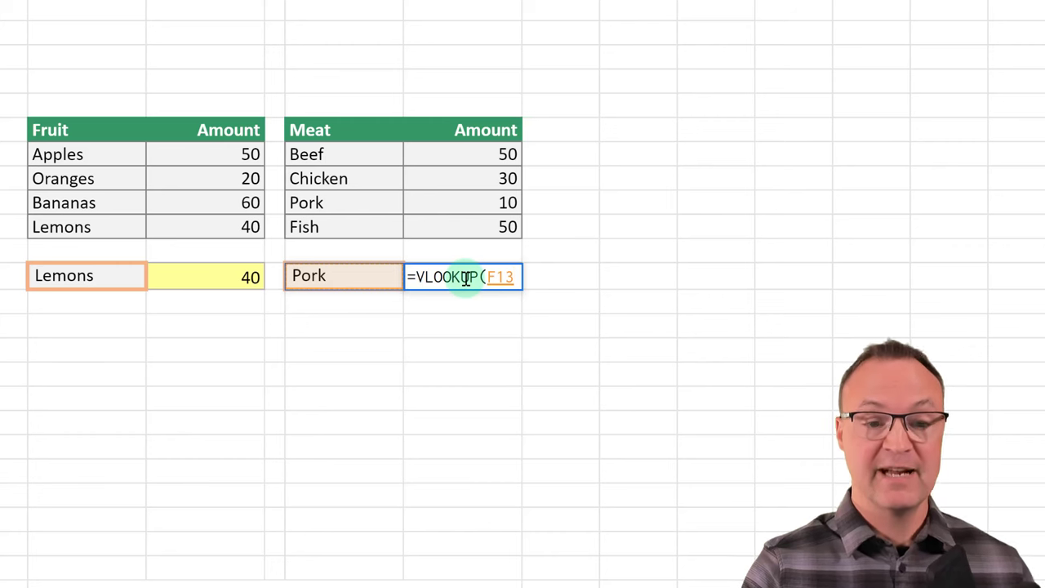
pyautogui.write(',')
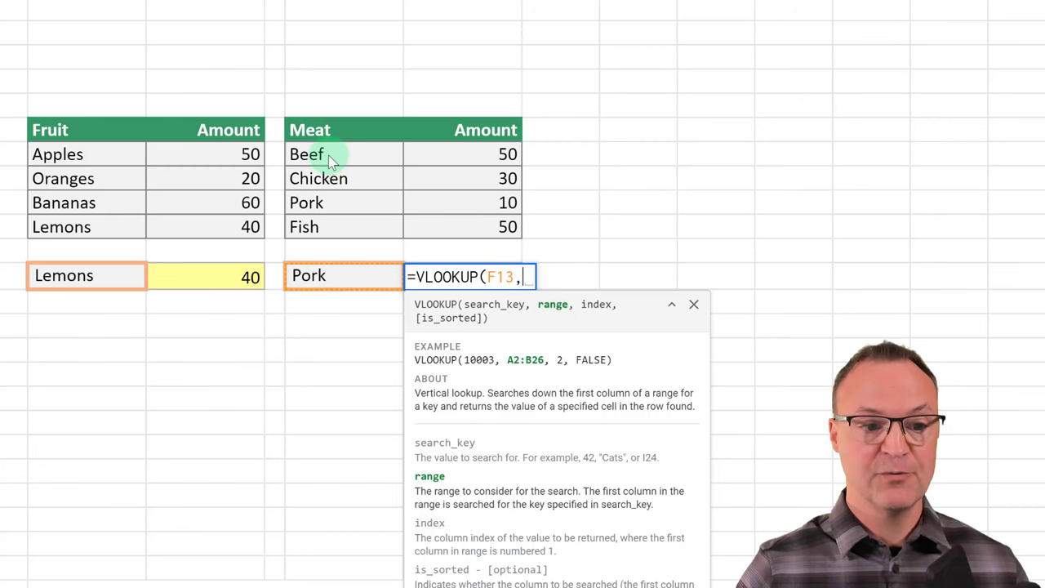
pyautogui.moveTo(329, 155); pyautogui.dragTo(462, 234)
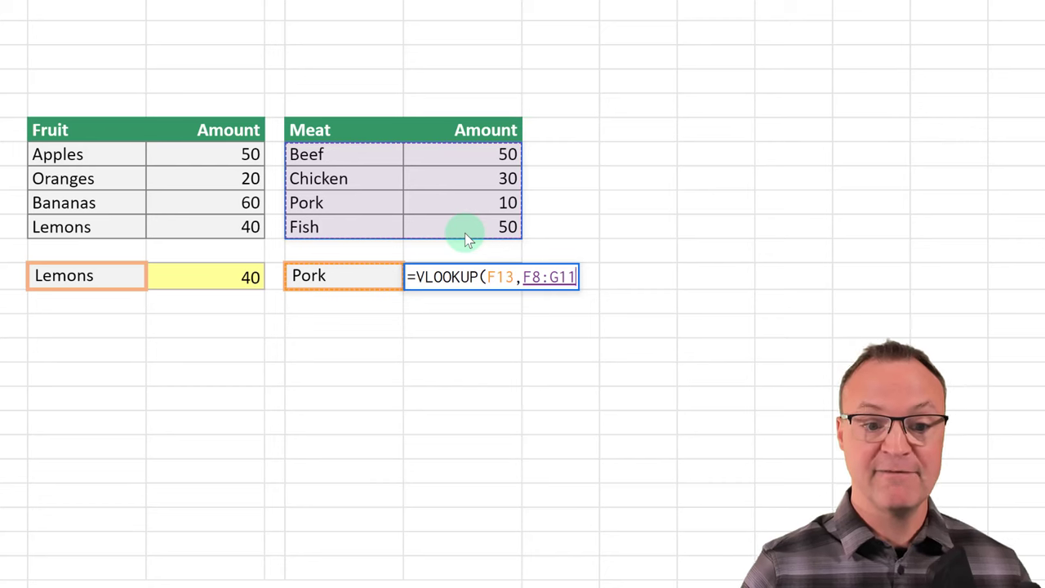
# Complete the Meat VLOOKUP formula with column index 2 and False for an exact match.
pyautogui.write(',')
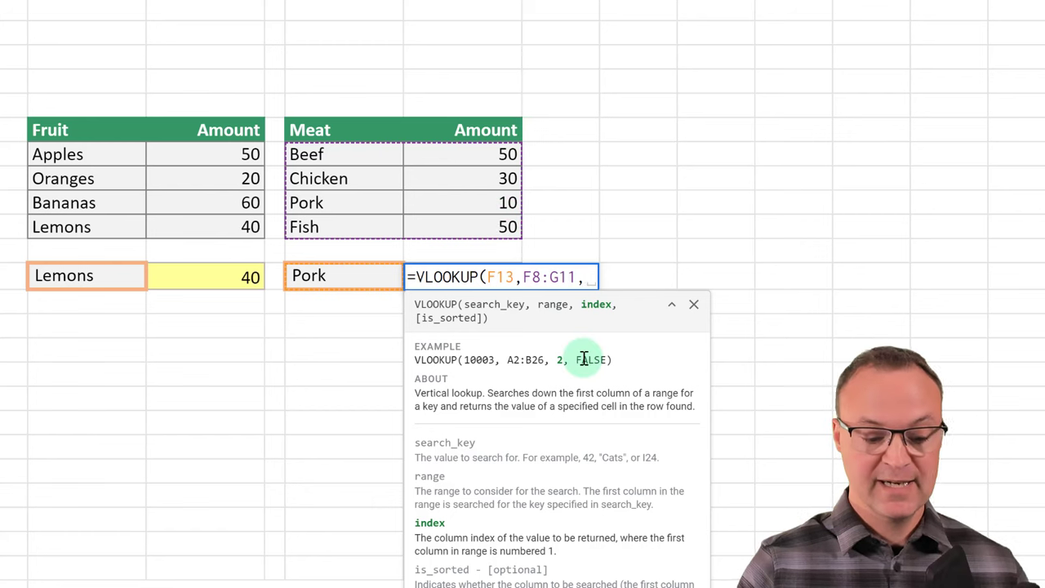
pyautogui.write('2')
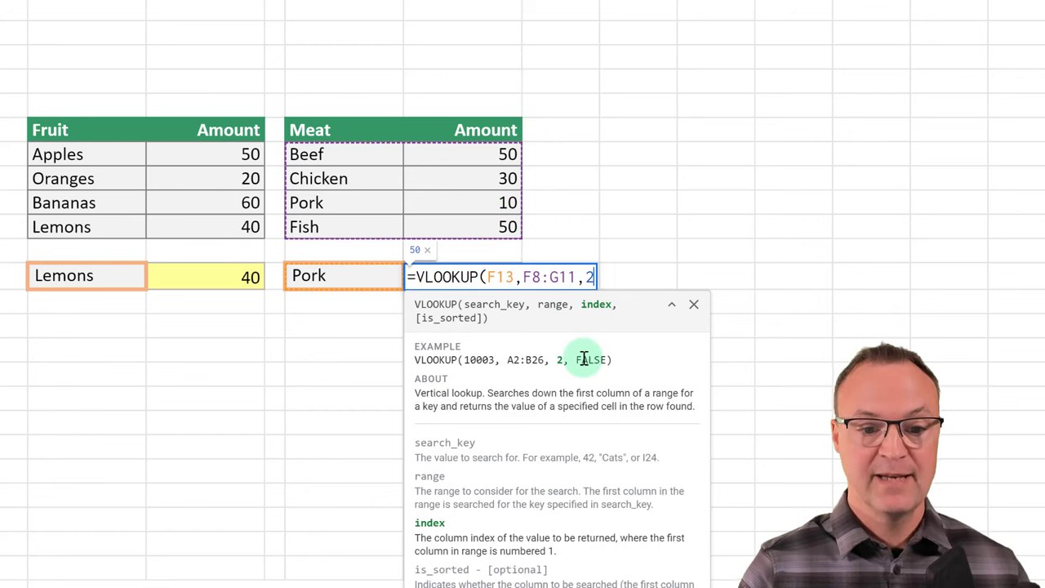
pyautogui.write(',')
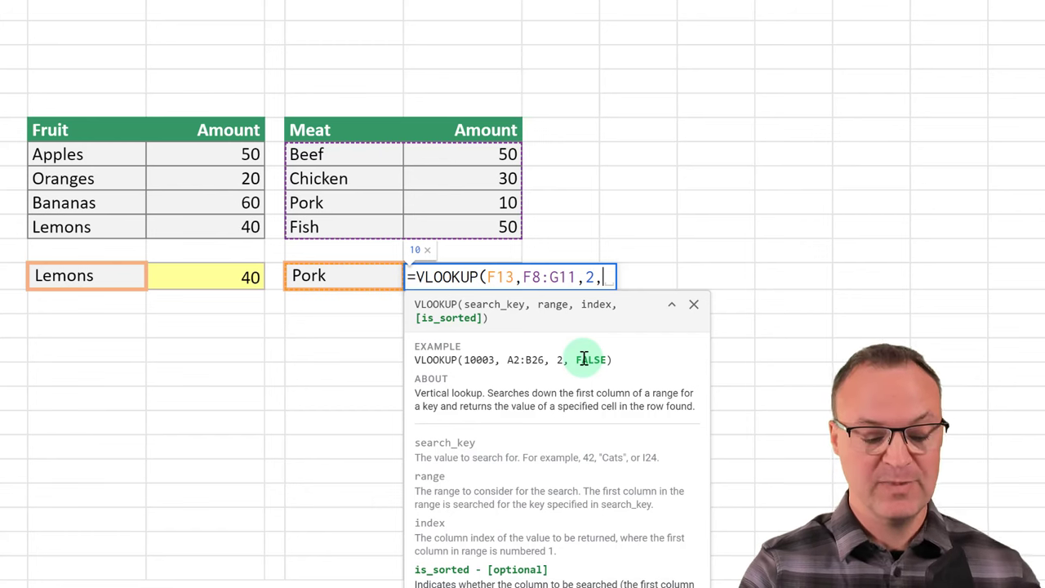
pyautogui.write('F')
pyautogui.write('a')
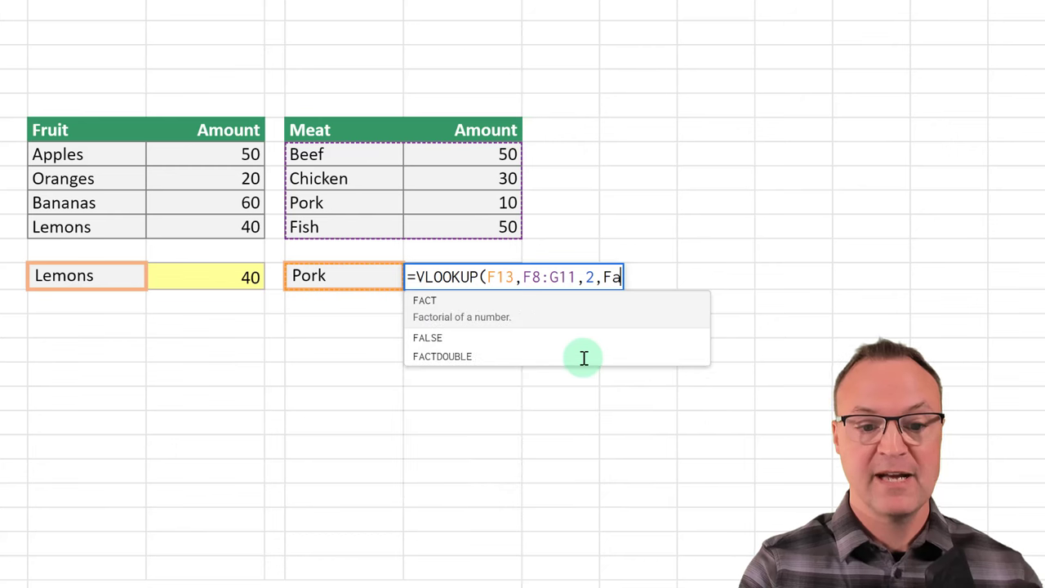
pyautogui.write('lse')
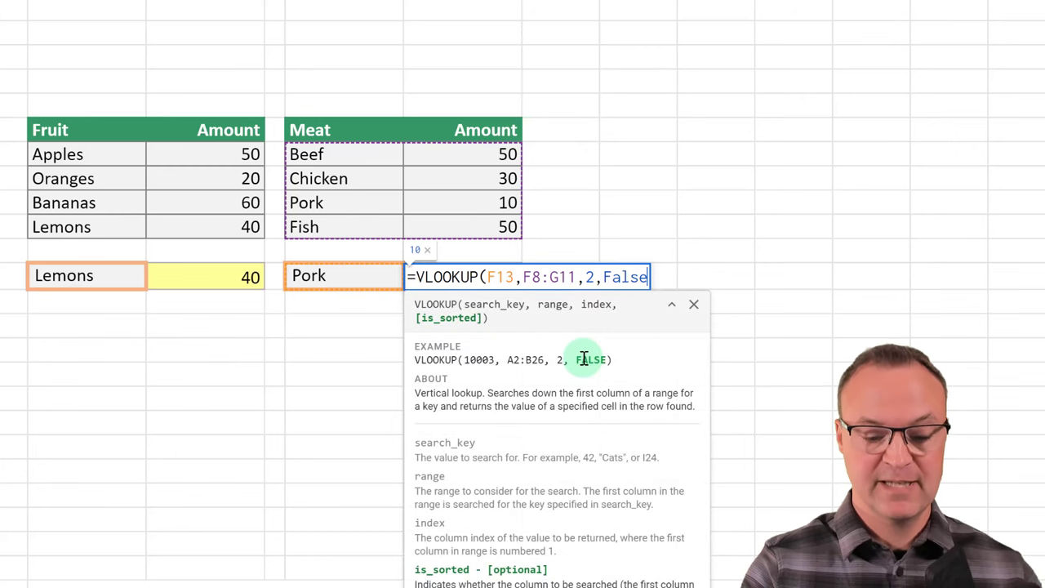
pyautogui.write(')')
pyautogui.press('Return')
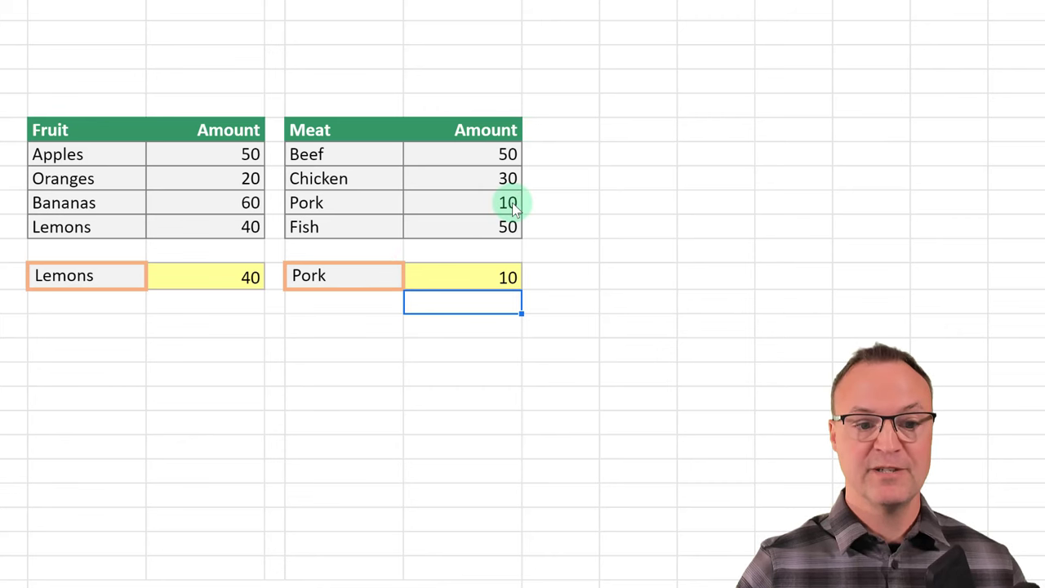
# Set the lookup cell below the Meat table to Fish.
pyautogui.click(325, 288)
pyautogui.write('Fish')
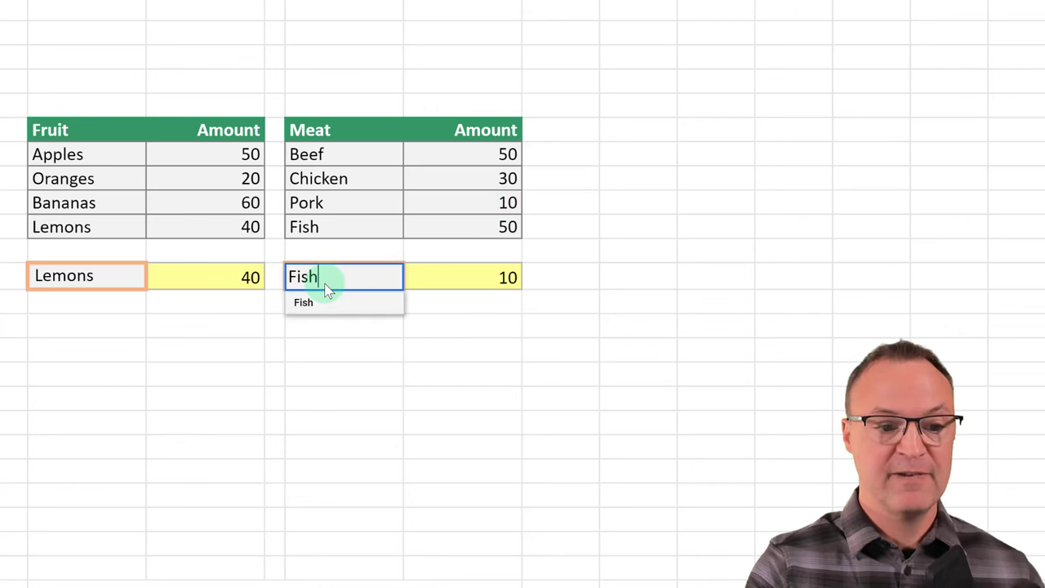
pyautogui.press('Return')
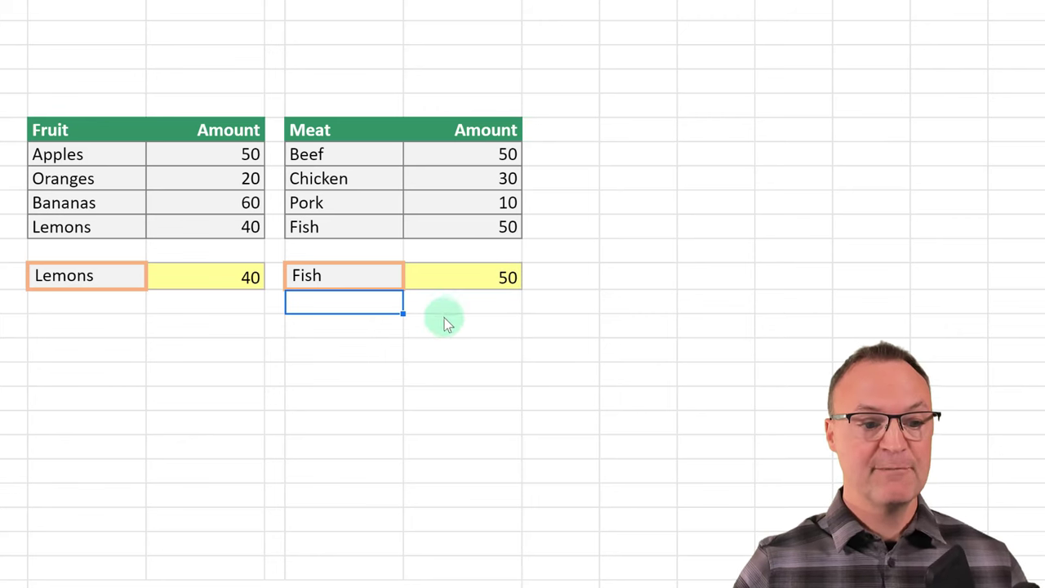
# Change the is_sorted argument of the Fruit table's VLOOKUP formula to True.
pyautogui.click(178, 275)
pyautogui.press('F2')
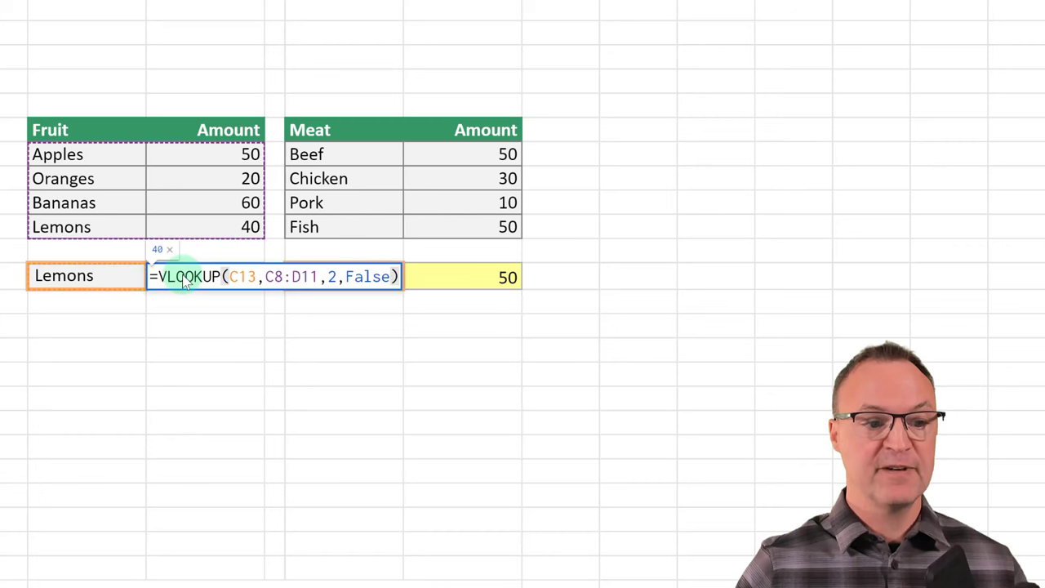
pyautogui.moveTo(343, 277); pyautogui.dragTo(393, 277)
pyautogui.write('Ture')
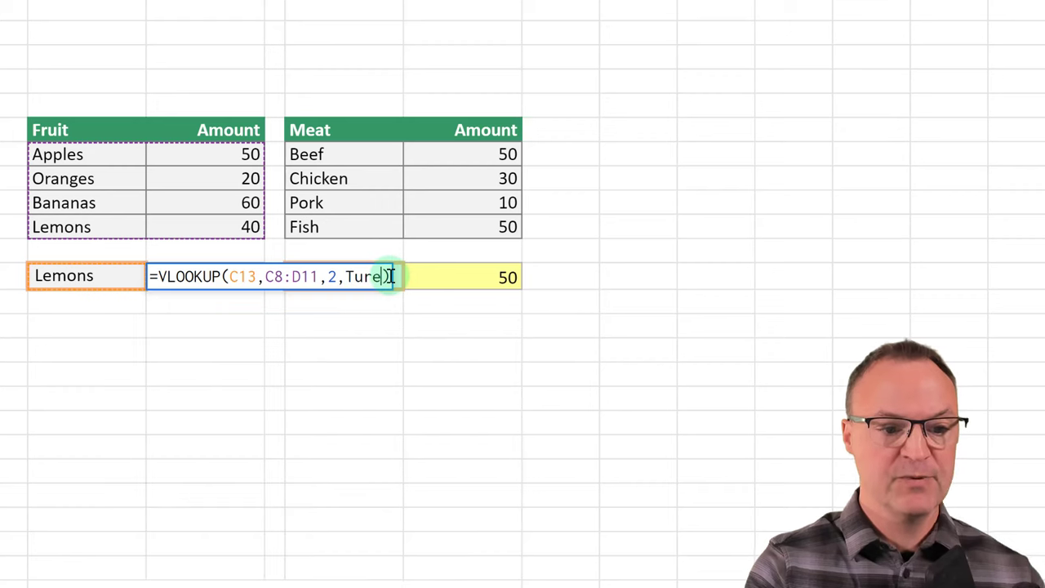
pyautogui.press('BackSpace')
pyautogui.press('BackSpace')
pyautogui.press('BackSpace')
pyautogui.write('rue')
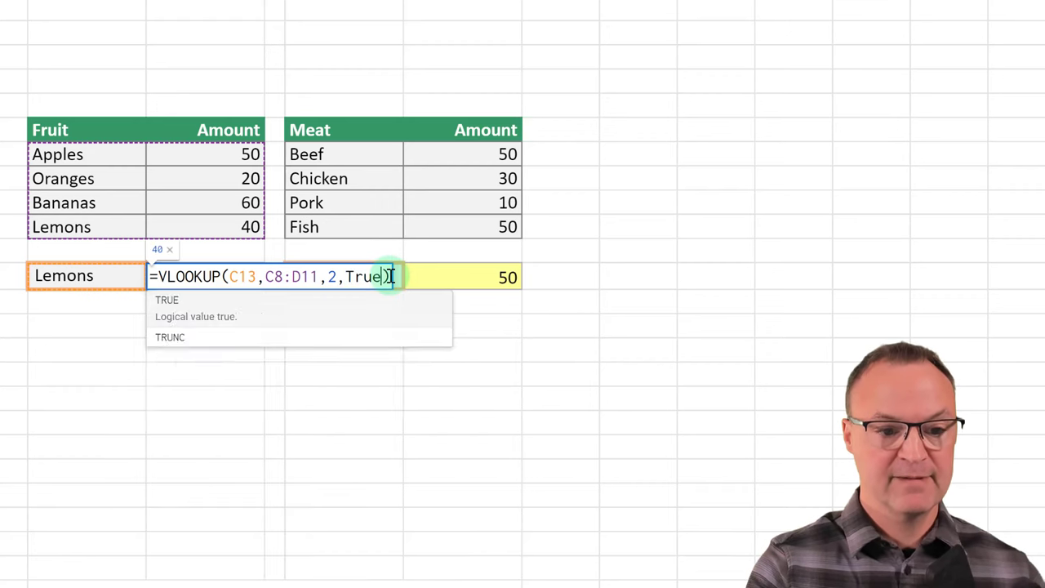
pyautogui.press('Return')
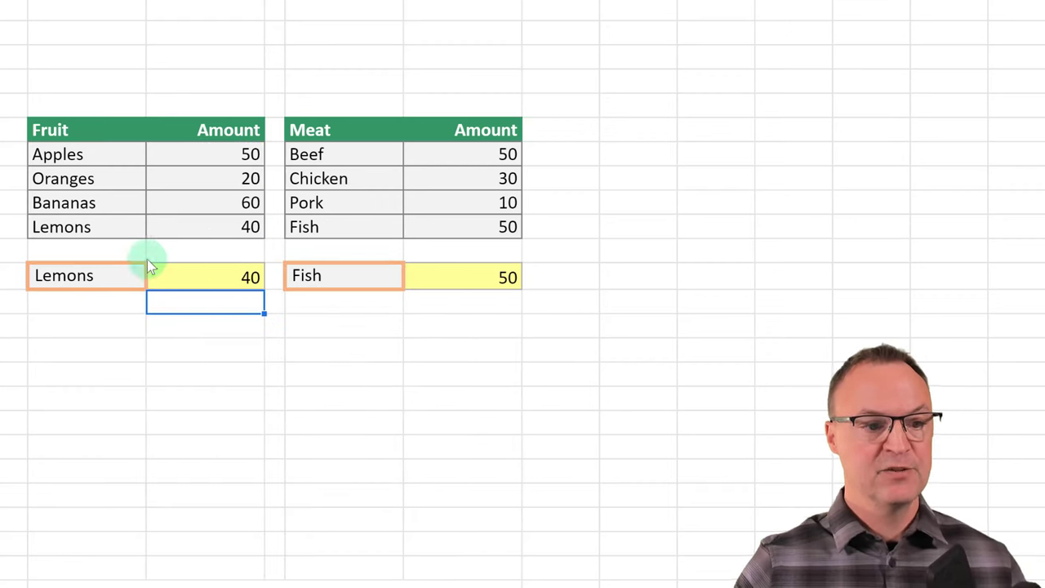
# Set the lookup cell below the Fruit table to Oranges and check its amount cell.
pyautogui.click(205, 283)
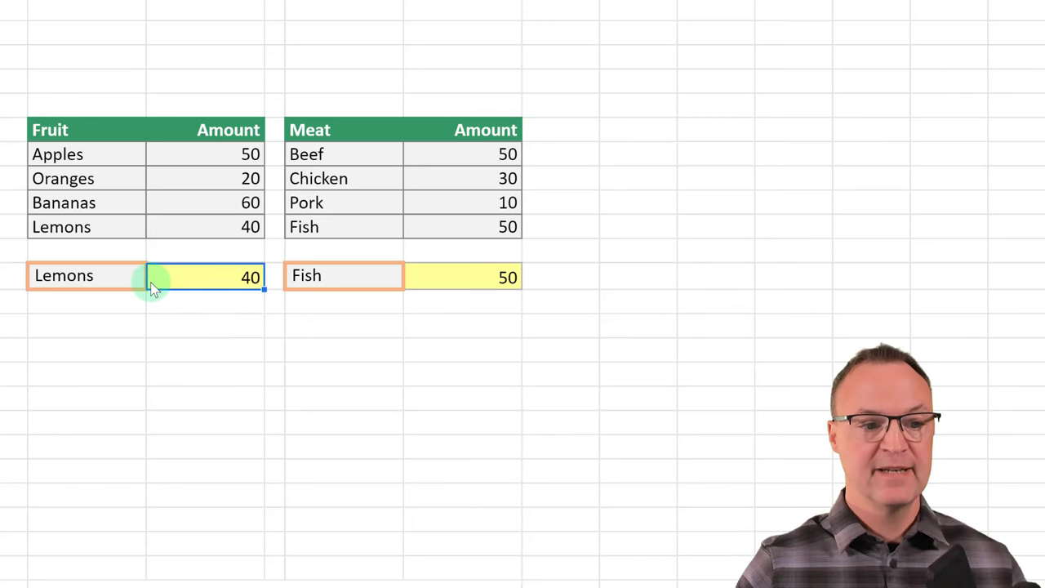
pyautogui.click(120, 288)
pyautogui.write('Oranges')
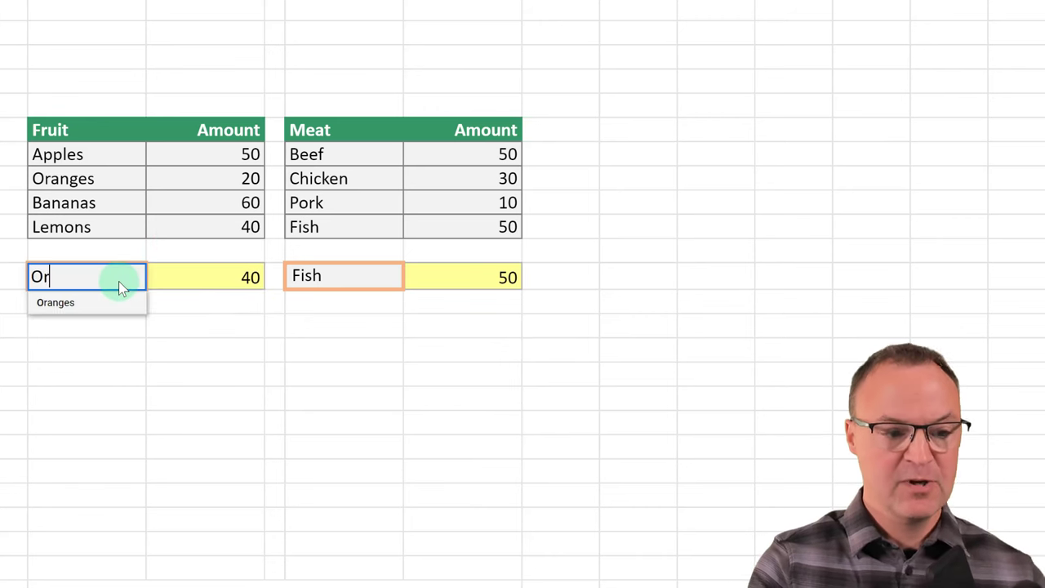
pyautogui.press('Return')
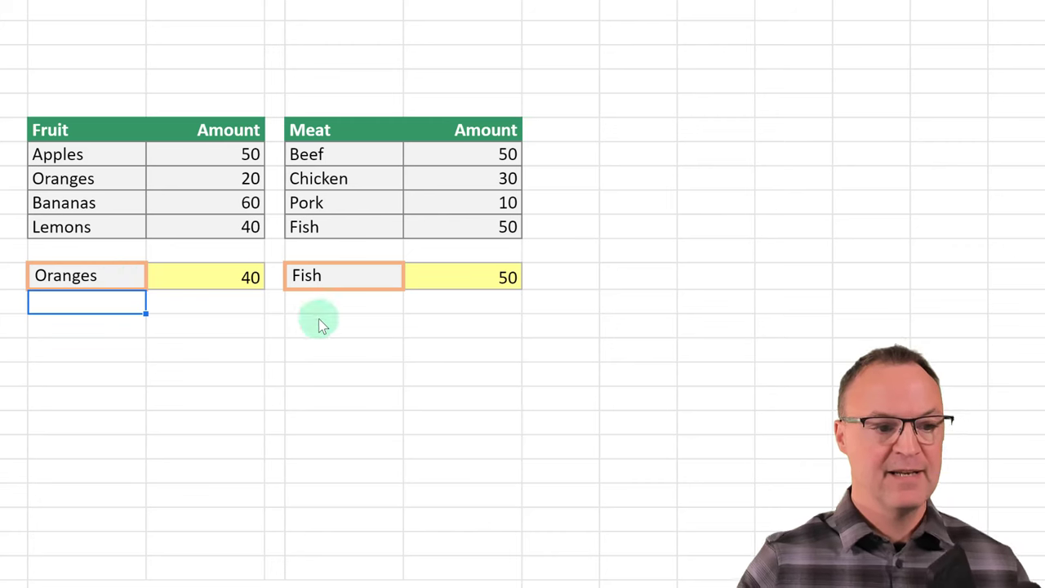
pyautogui.click(246, 277)
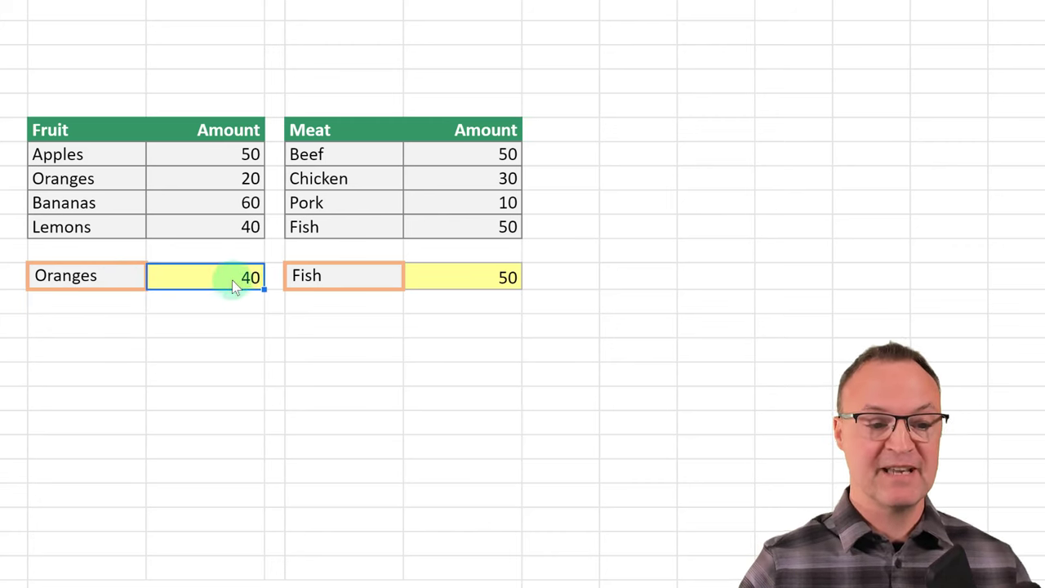
pyautogui.click(106, 276)
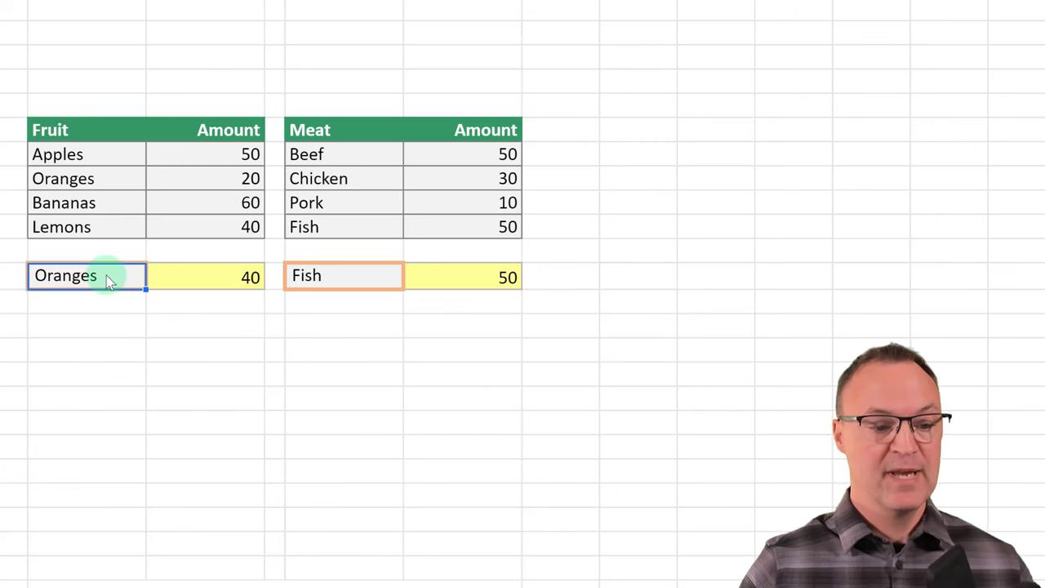
# Set the is_sorted argument of the Fruit table's VLOOKUP formula back to False.
pyautogui.click(202, 278)
pyautogui.doubleClick(214, 279)
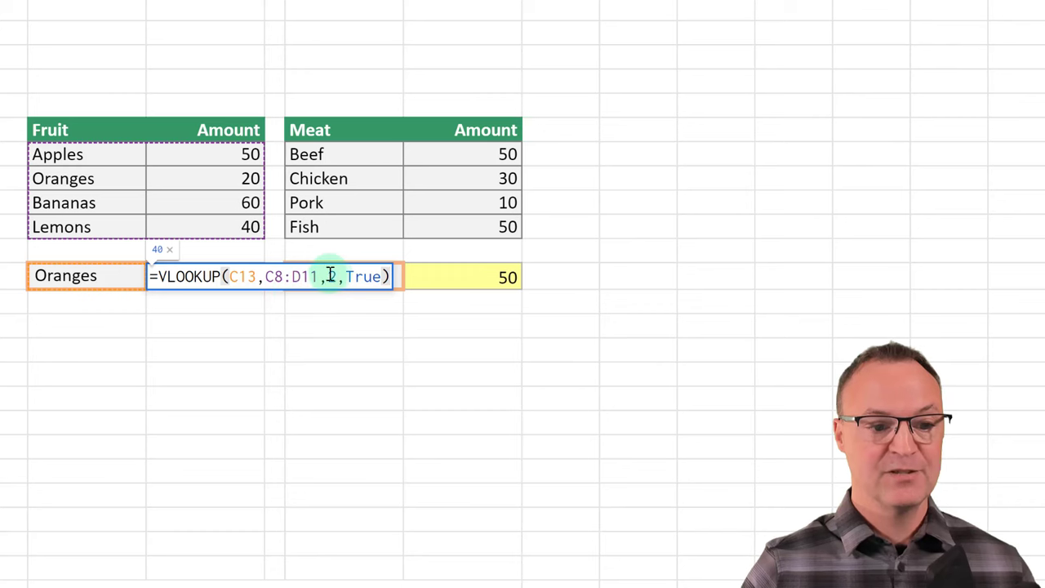
pyautogui.moveTo(345, 276); pyautogui.dragTo(378, 276)
pyautogui.write('F')
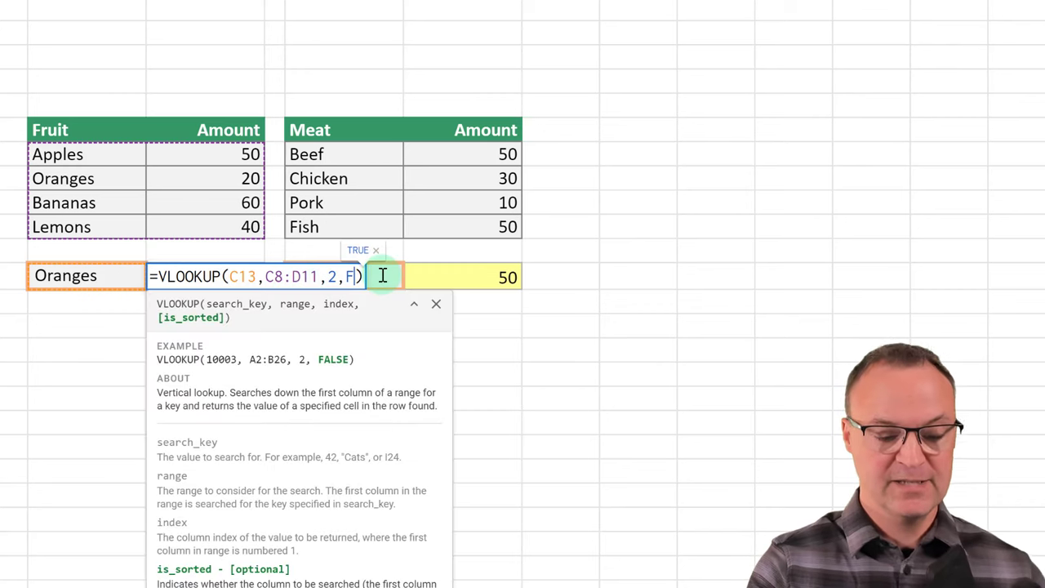
pyautogui.write('alse')
pyautogui.press('Return')
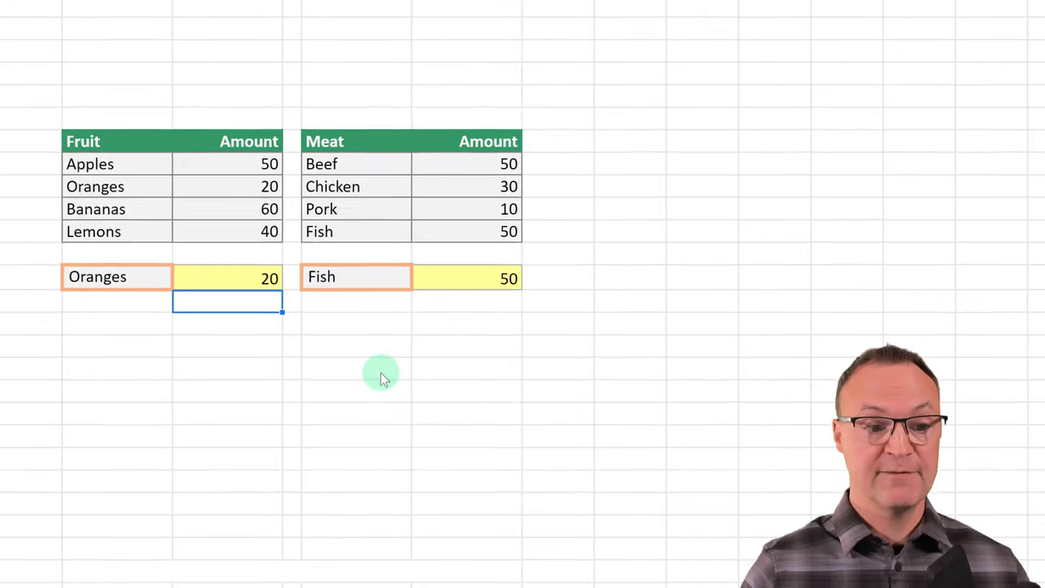
# Open the detailed VLOOKUP help from the Meat lookup formula and read the explanation of the is_sorted argument.
pyautogui.click(448, 280)
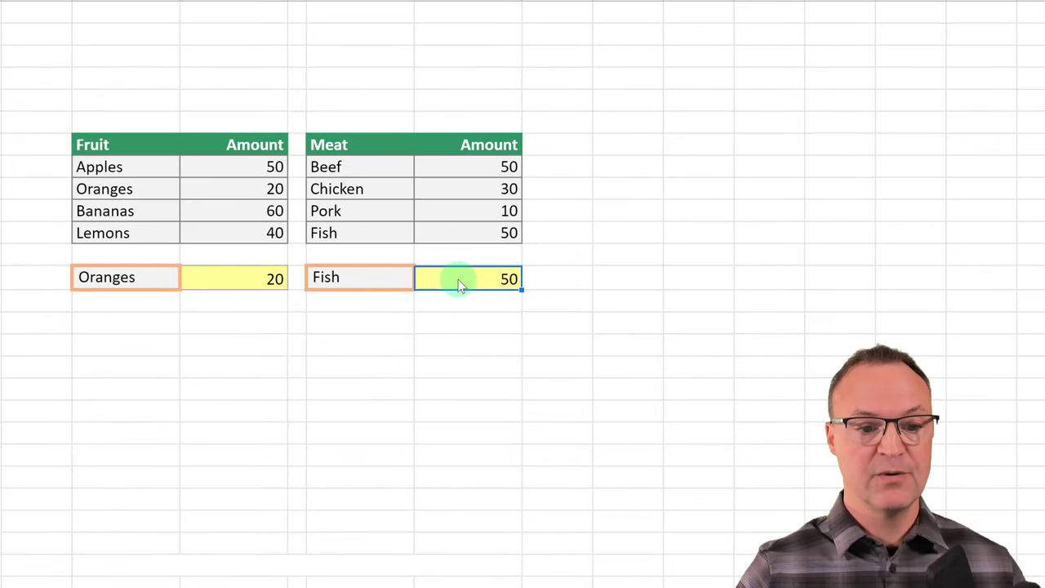
pyautogui.doubleClick(473, 277)
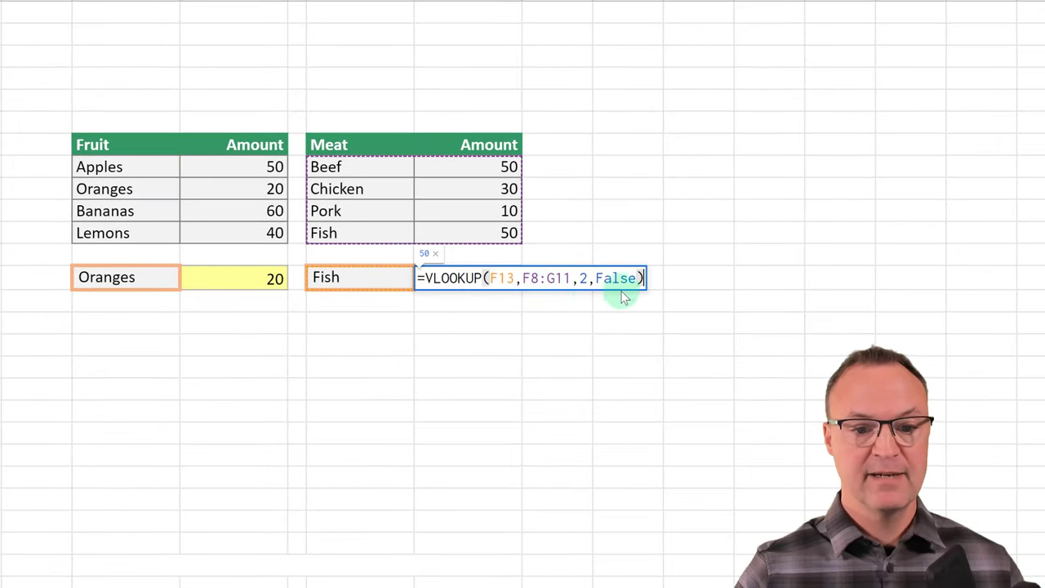
pyautogui.moveTo(617, 279); pyautogui.dragTo(606, 279)
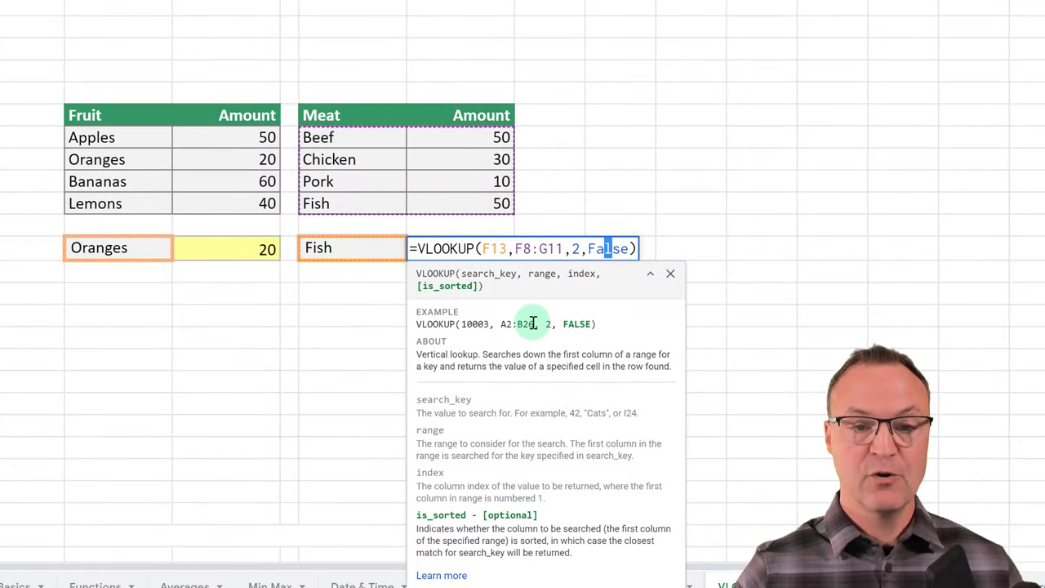
pyautogui.click(441, 576)
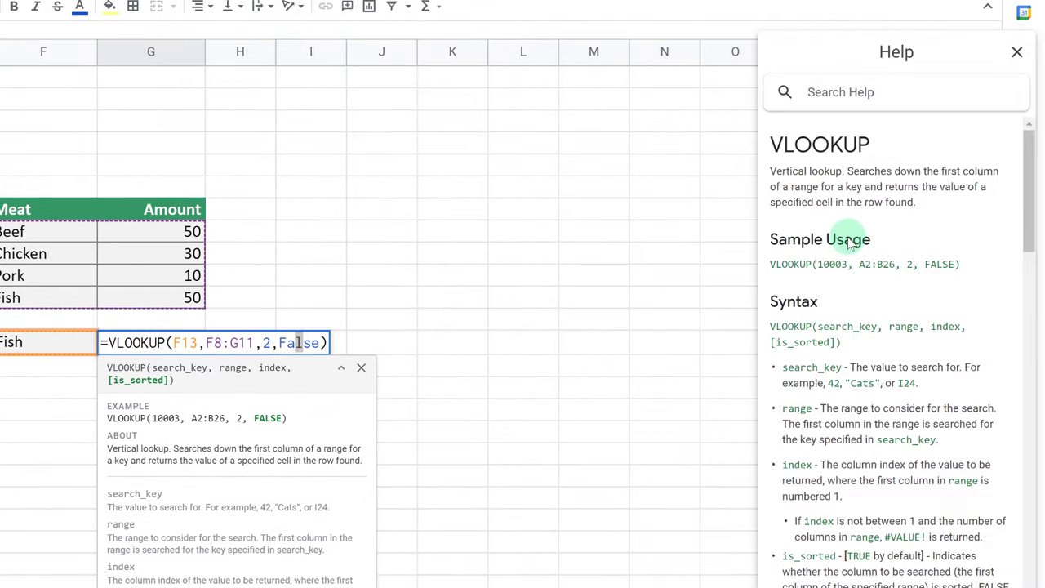
pyautogui.scroll(-1, 880, 347)
pyautogui.scroll(-1, 882, 350)
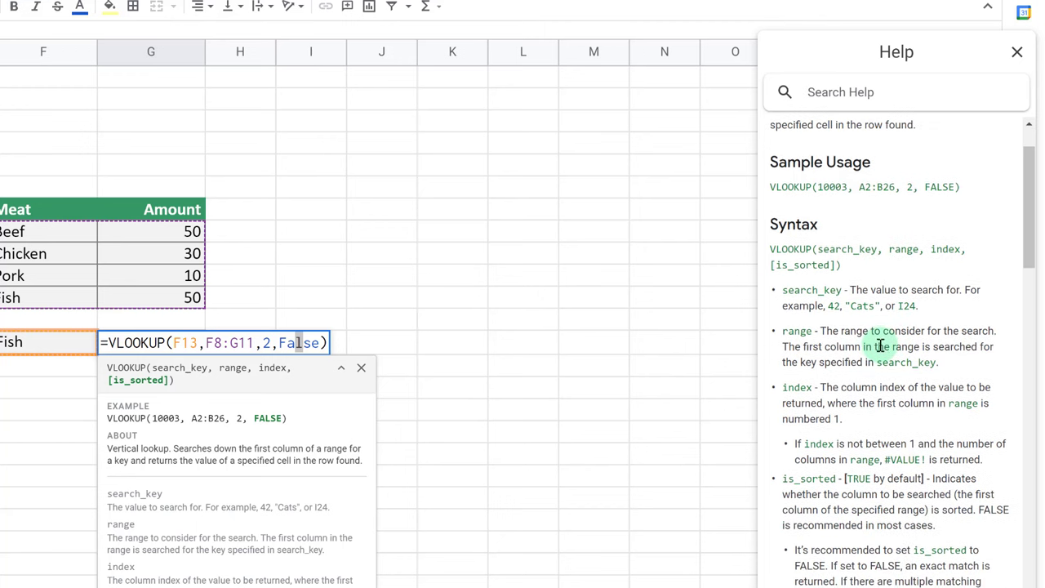
pyautogui.scroll(1, 881, 343)
pyautogui.scroll(-3, 880, 343)
pyautogui.scroll(1, 881, 343)
pyautogui.scroll(-3, 880, 345)
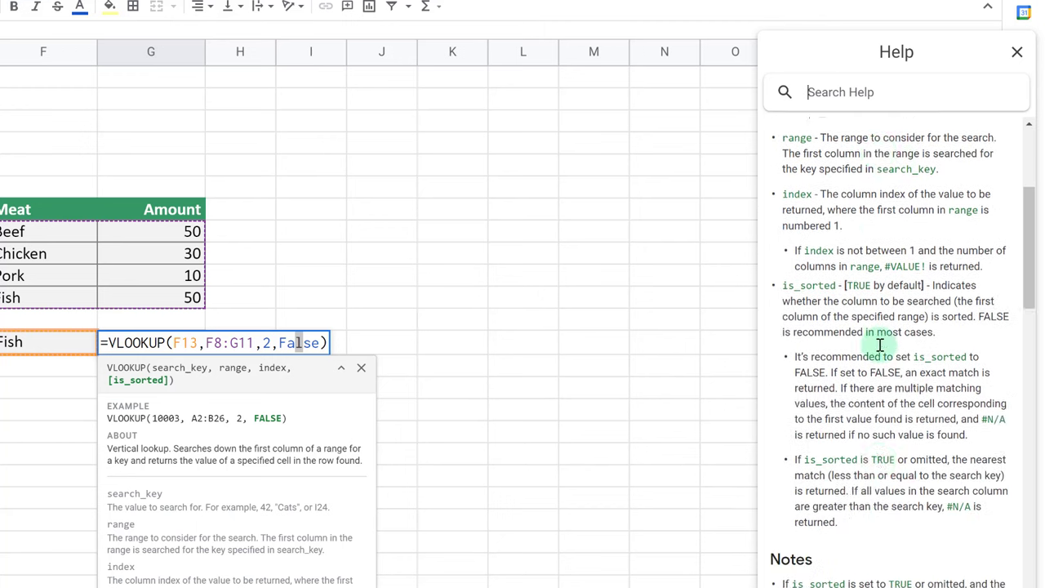
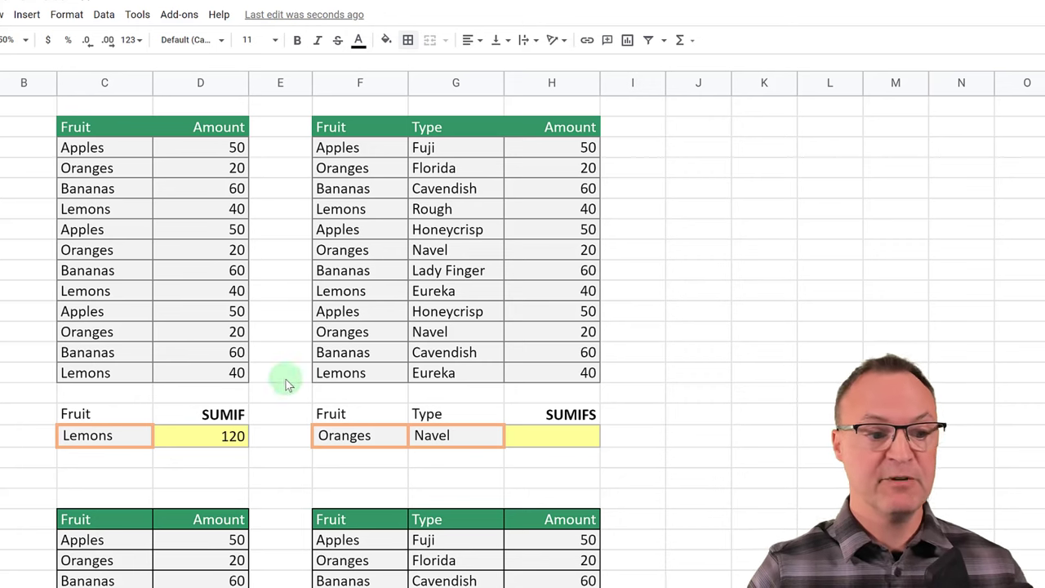
# Inspect the existing SUMIF formula in D17 and set the fruit criterion in C17 to Apples.
pyautogui.click(119, 439)
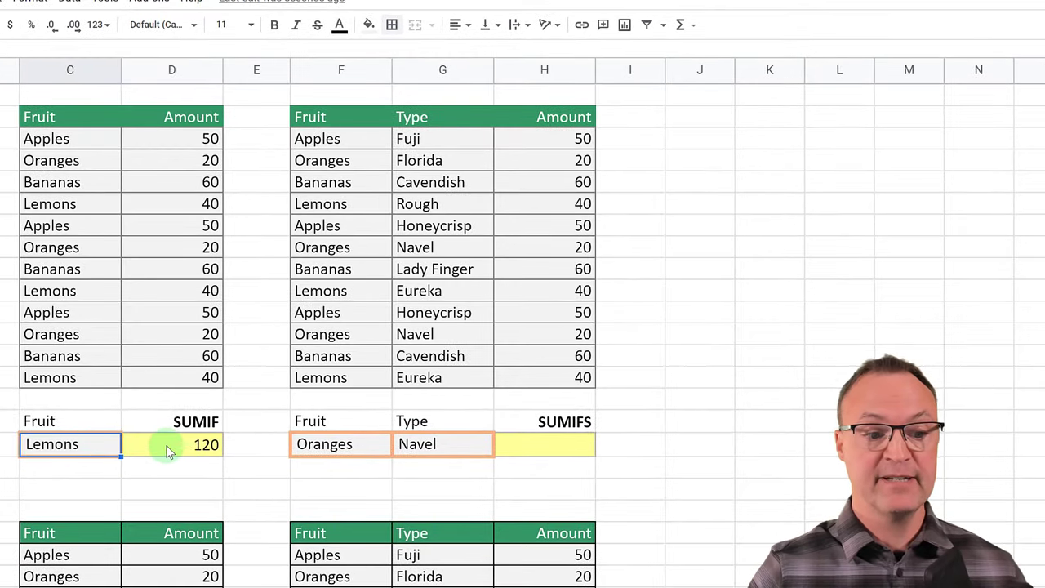
pyautogui.click(166, 445)
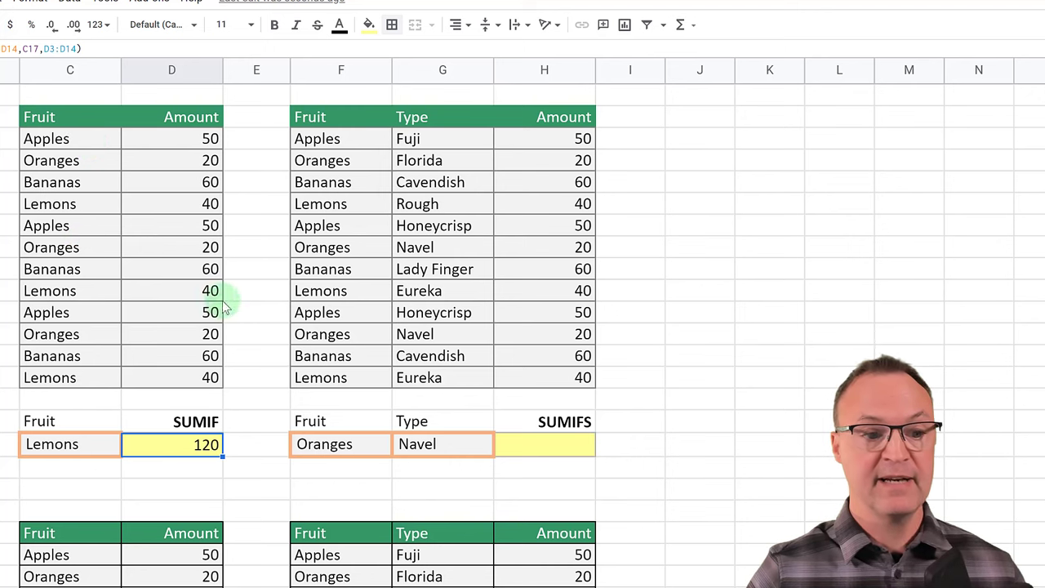
pyautogui.click(74, 446)
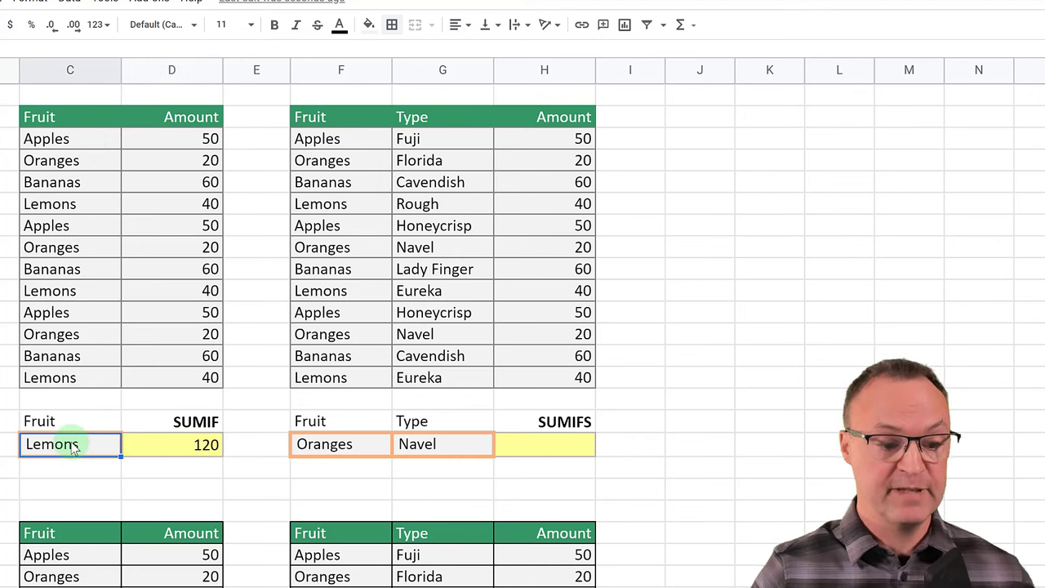
pyautogui.write('APp')
pyautogui.press('BackSpace')
pyautogui.press('BackSpace')
pyautogui.write('p')
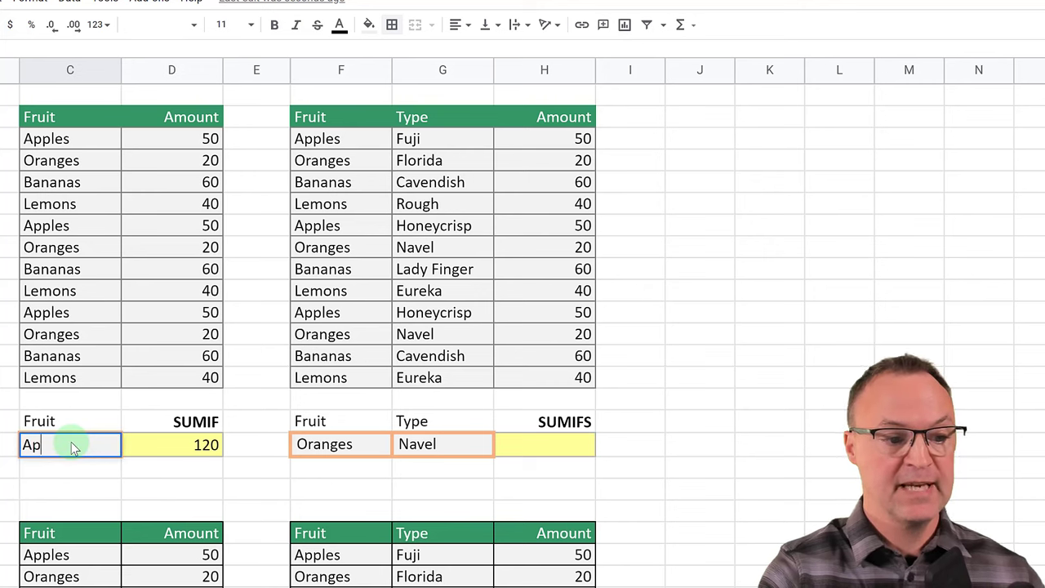
pyautogui.write('ples')
pyautogui.press('Return')
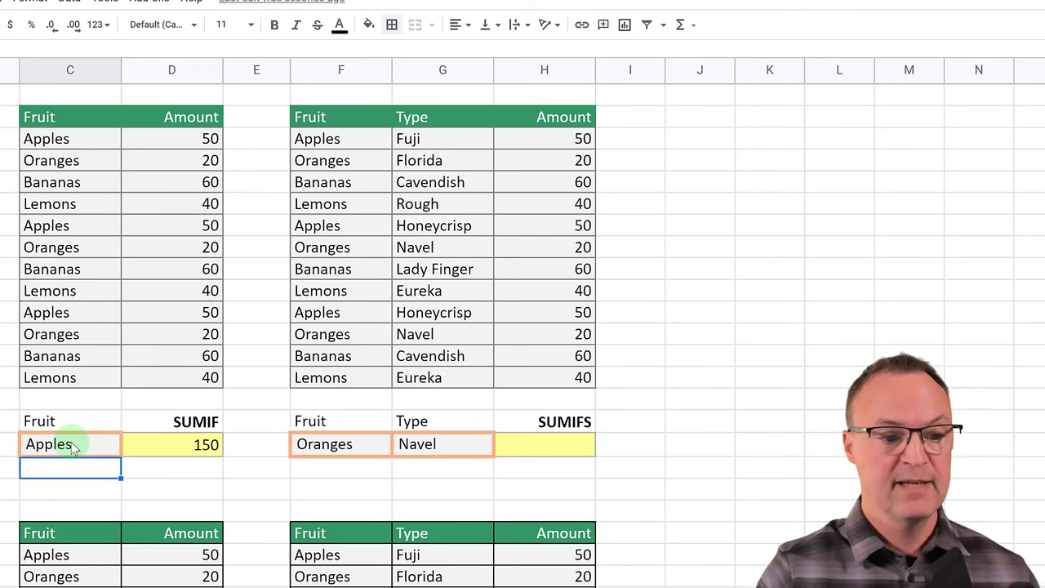
# Clear the SUMIF result cell D17 and start a new SUMIF formula there with C3:D14 as the range.
pyautogui.click(196, 446)
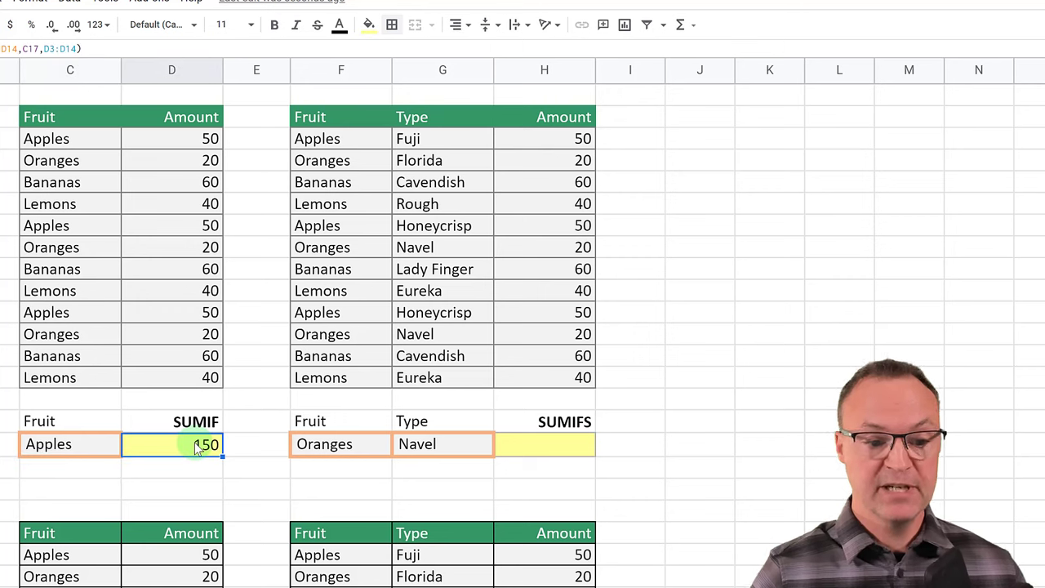
pyautogui.press('Delete')
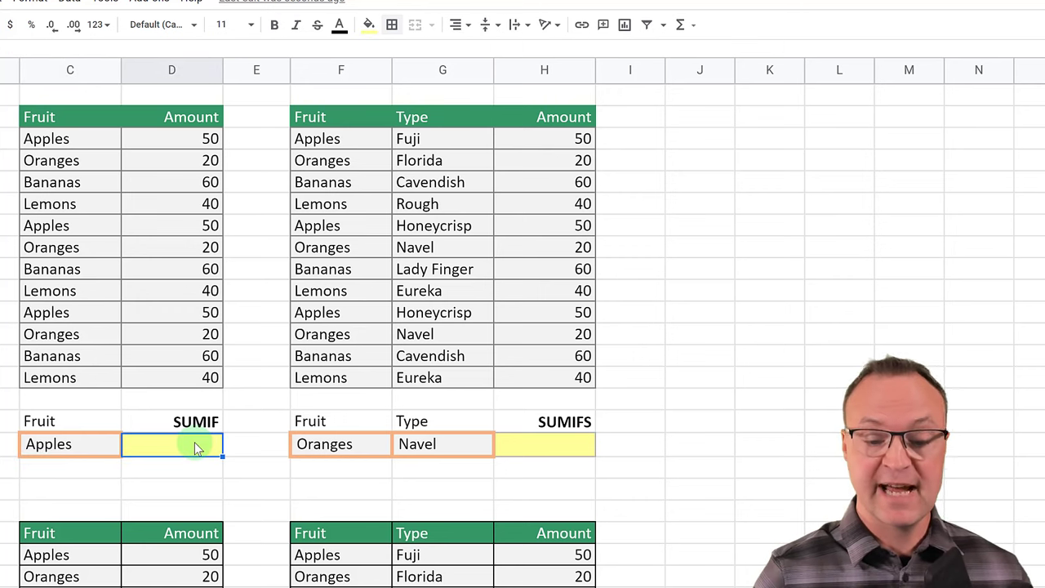
pyautogui.write('=')
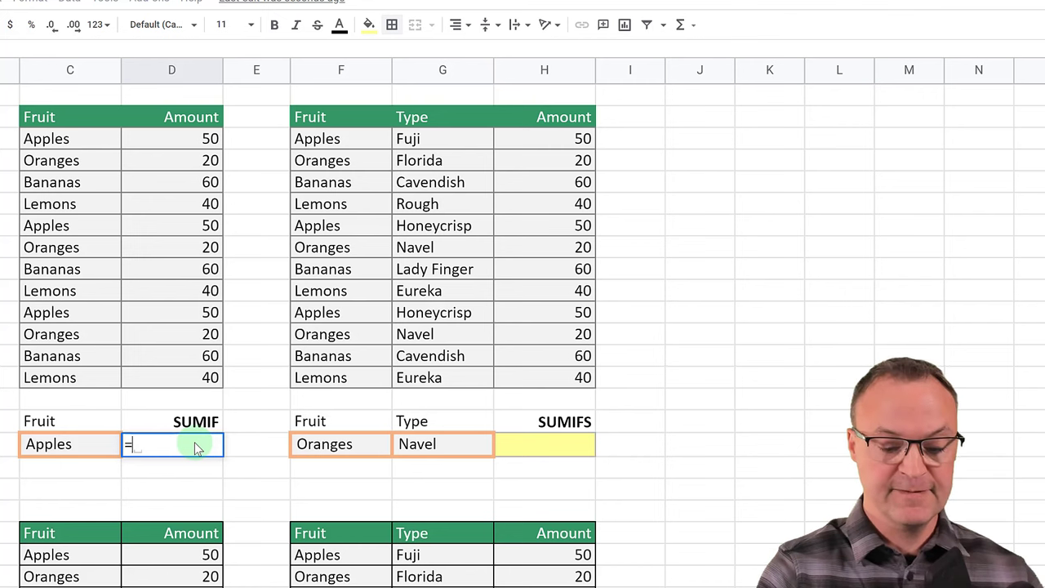
pyautogui.write('sum')
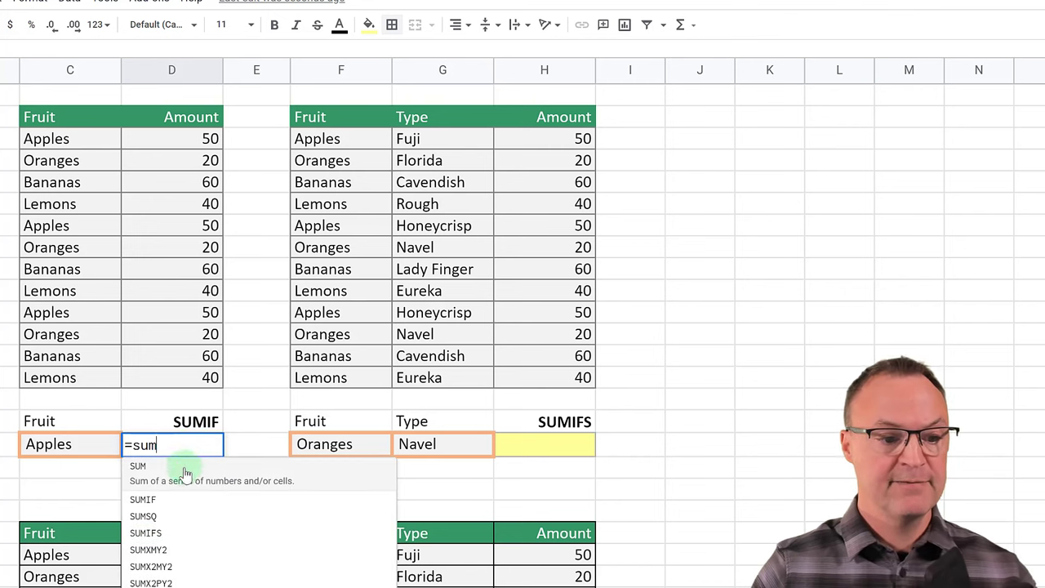
pyautogui.click(163, 500)
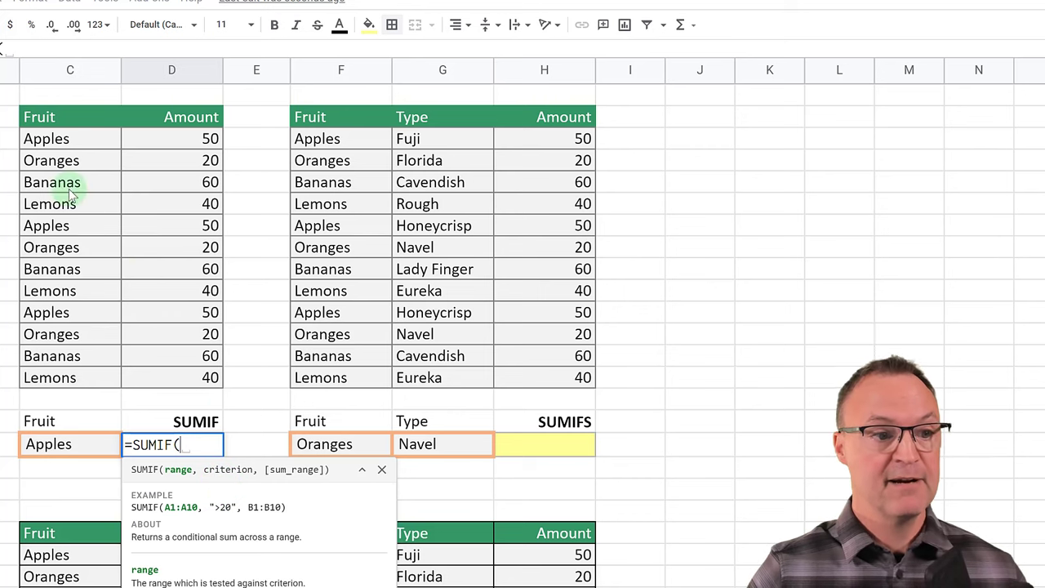
pyautogui.moveTo(51, 139); pyautogui.dragTo(202, 388)
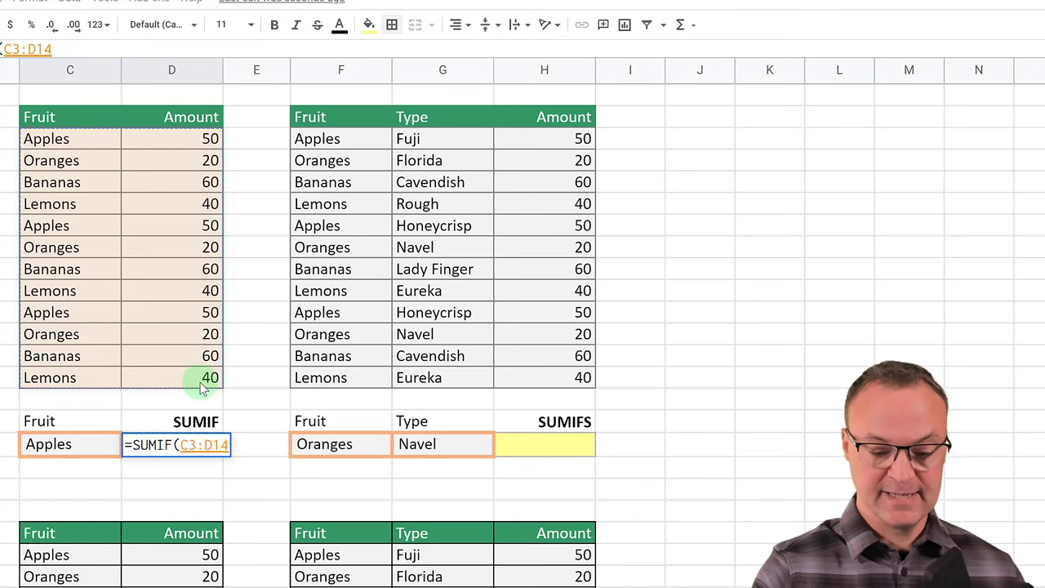
pyautogui.write(',')
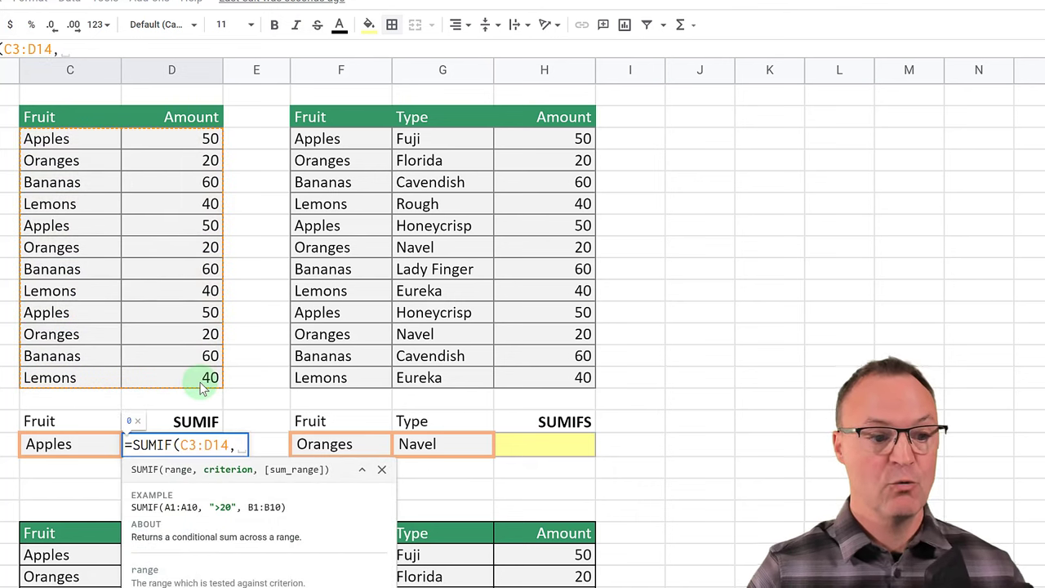
# Complete the SUMIF formula in D17 with C17 as the criterion and D3:D14 as the sum range.
pyautogui.click(51, 453)
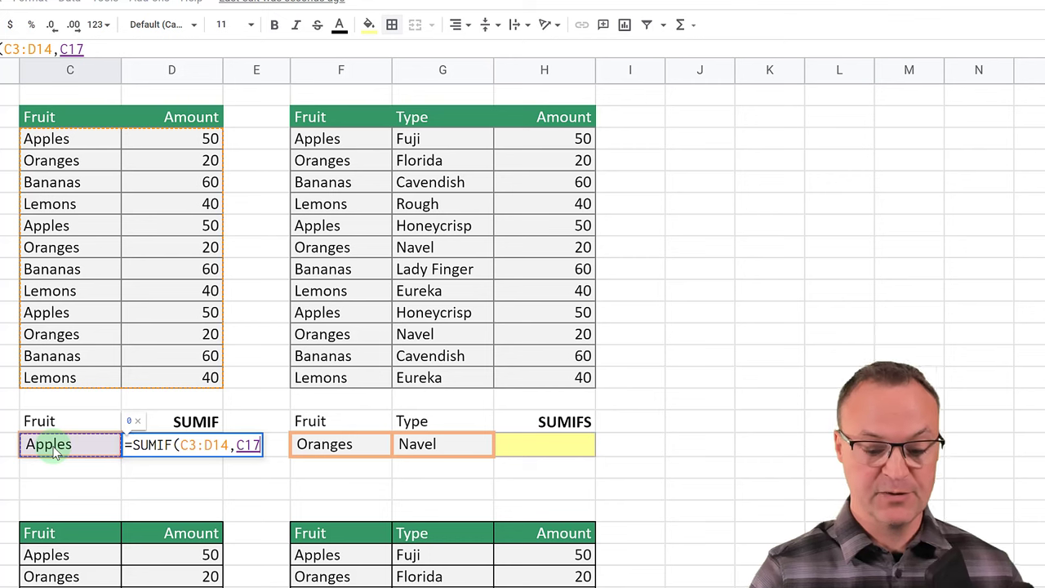
pyautogui.write(',')
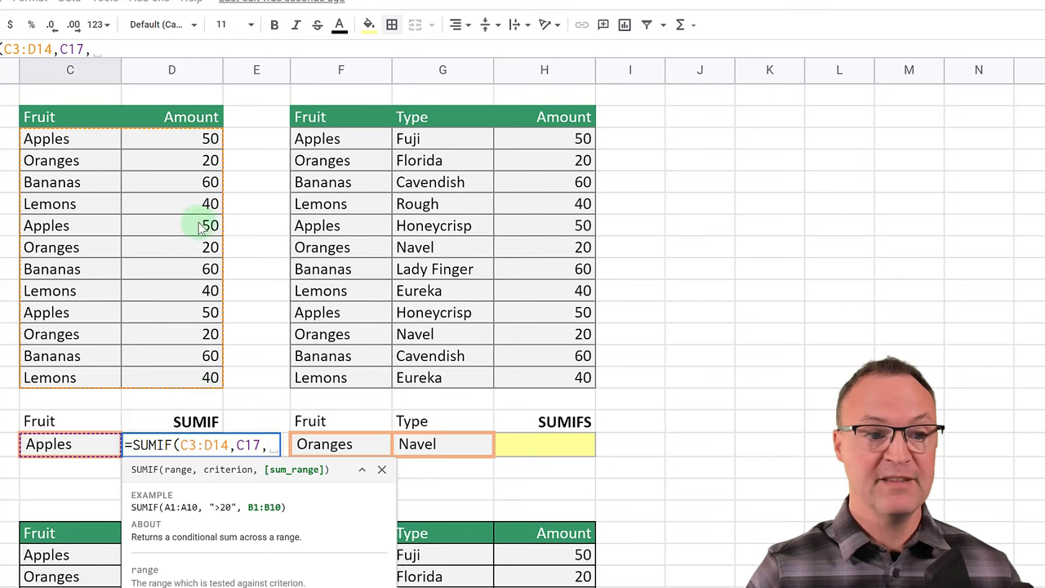
pyautogui.moveTo(201, 141); pyautogui.dragTo(158, 378)
pyautogui.write(',')
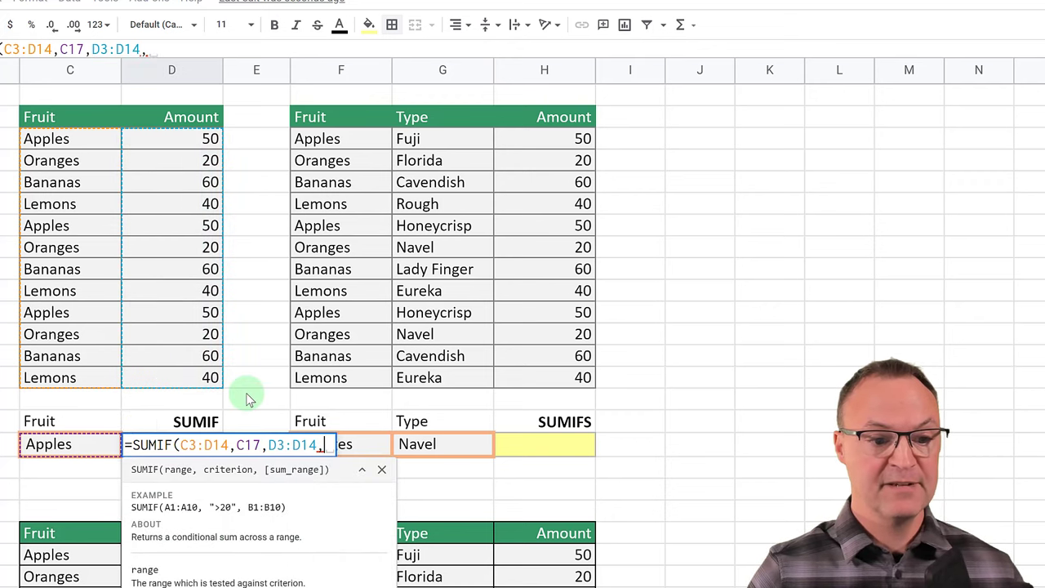
pyautogui.press('BackSpace')
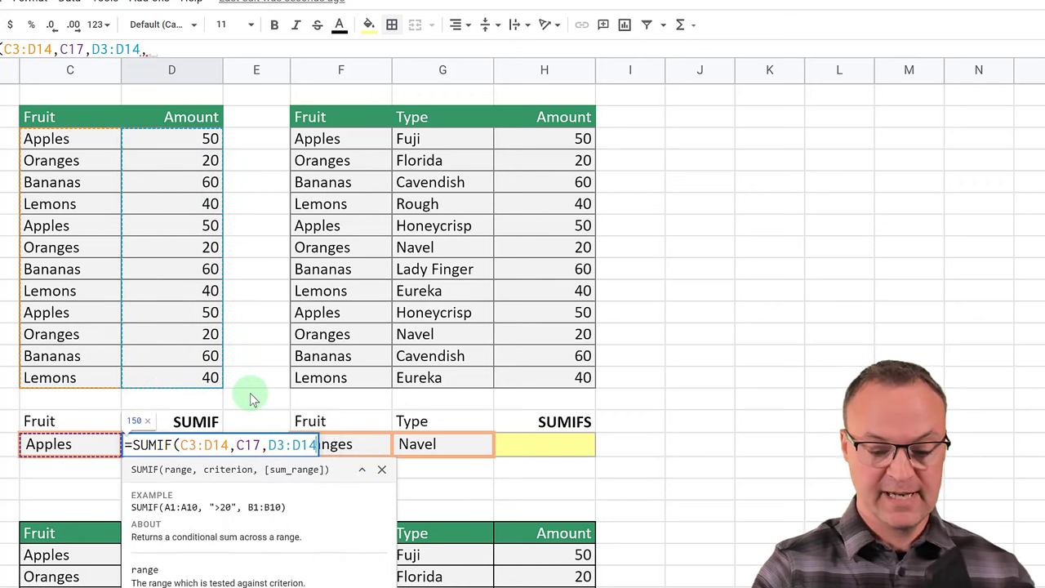
pyautogui.write(')')
pyautogui.press('Return')
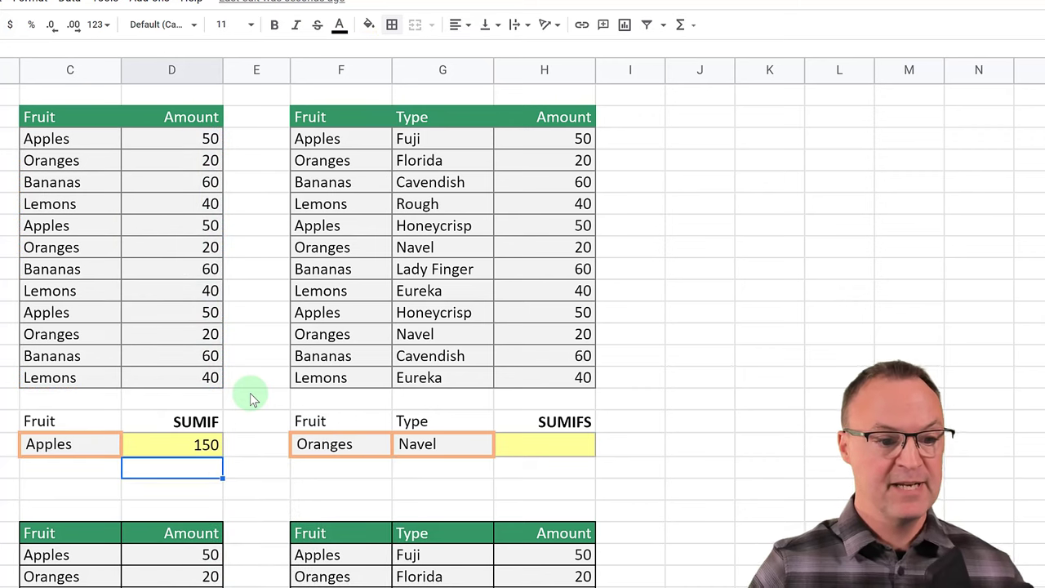
# Set the fruit criterion in C17 to Lemons and check the SUMIF result cell.
pyautogui.click(198, 454)
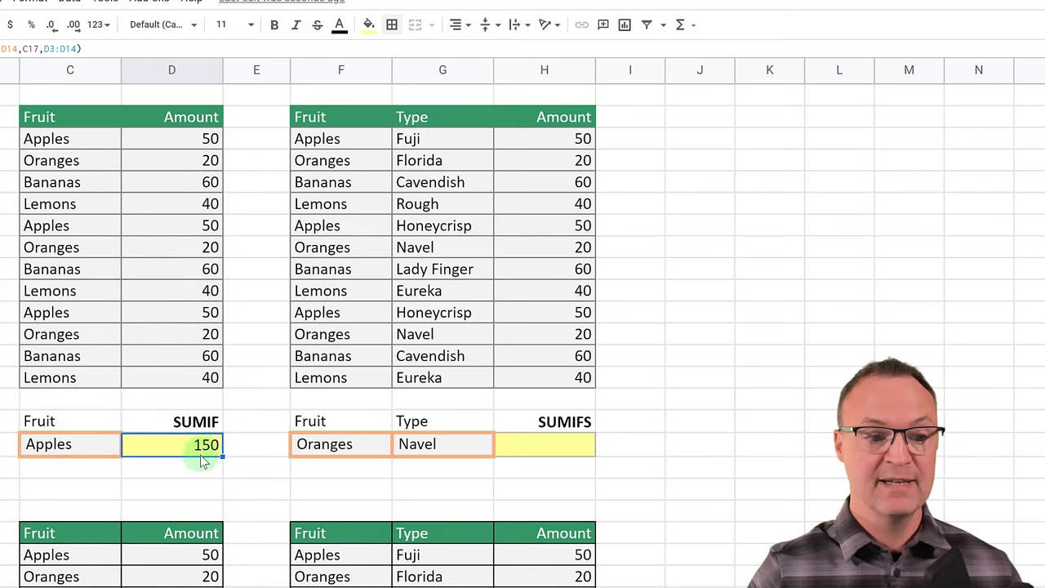
pyautogui.click(92, 445)
pyautogui.write('Lemons')
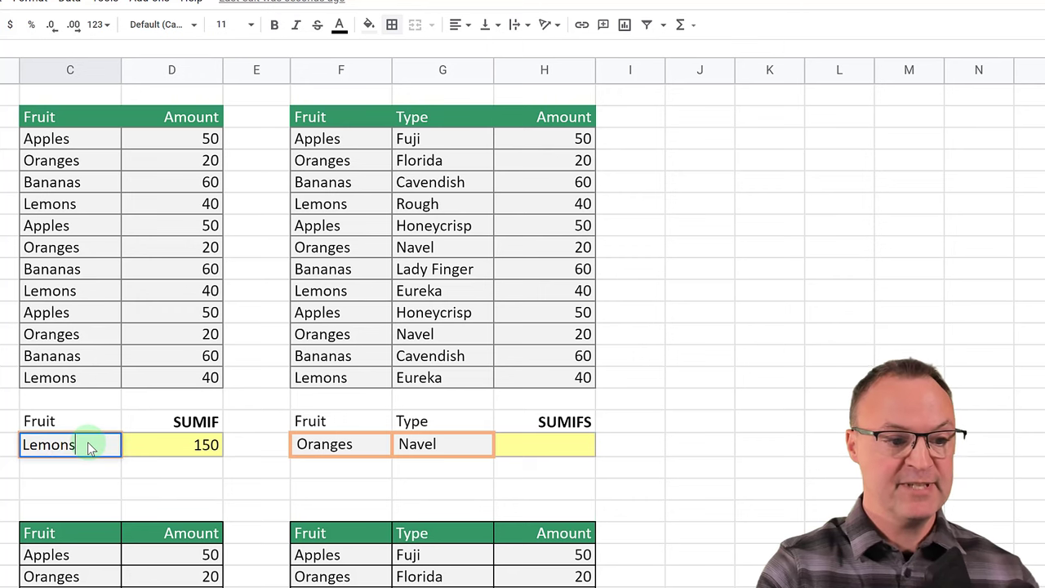
pyautogui.press('Return')
pyautogui.click(193, 449)
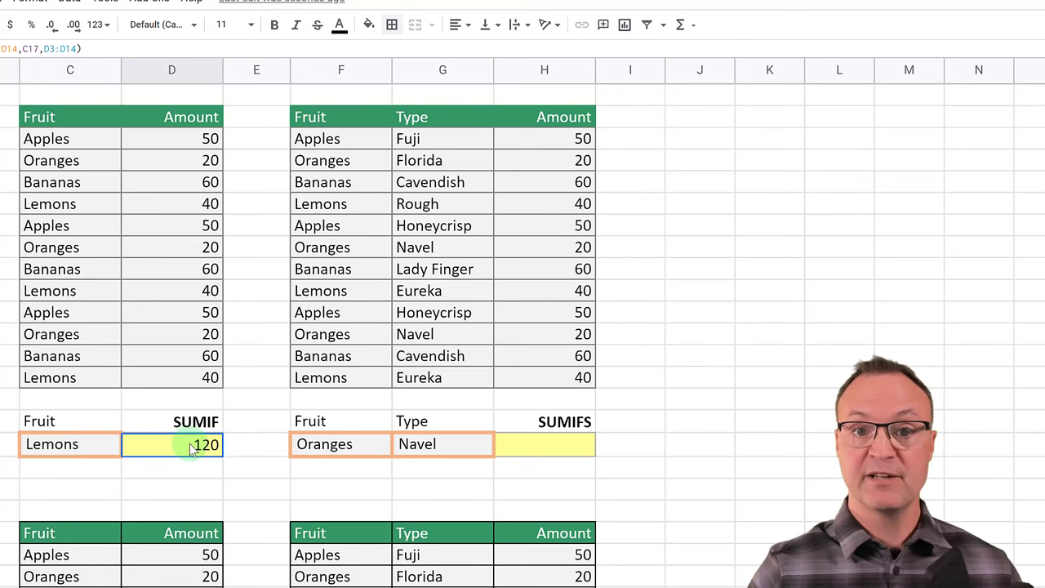
# Start a SUMIFS formula in H17 with the Amount values H3:H14 as the sum range.
pyautogui.click(572, 441)
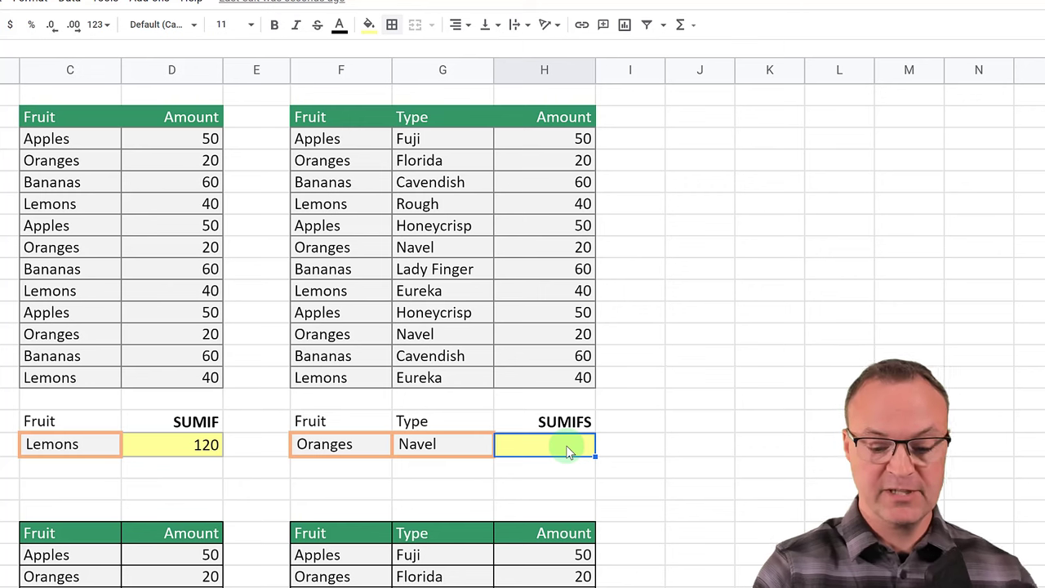
pyautogui.write('=')
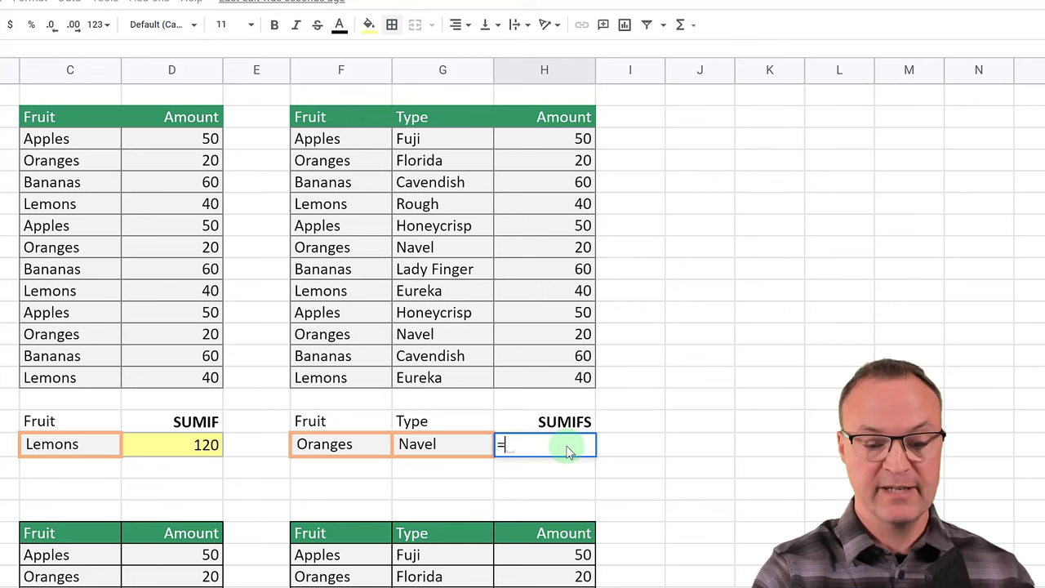
pyautogui.write('sumifs')
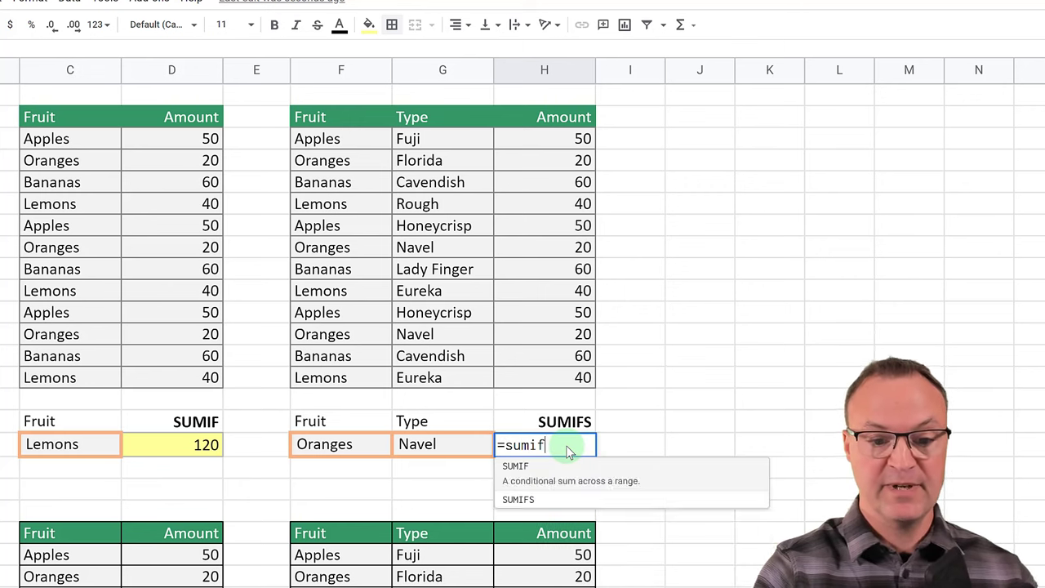
pyautogui.click(527, 472)
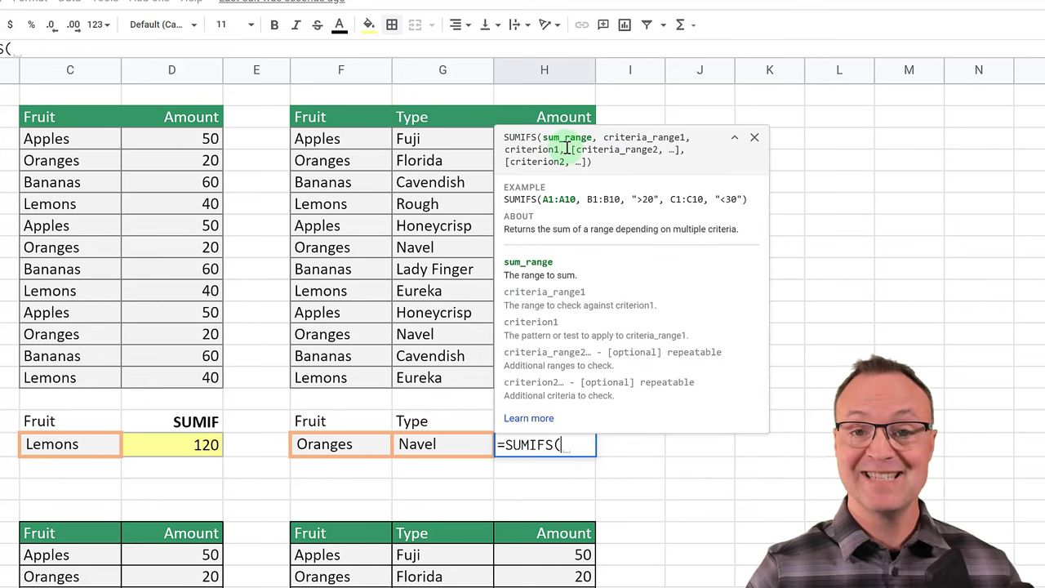
pyautogui.moveTo(525, 146); pyautogui.dragTo(544, 184)
pyautogui.moveTo(545, 228); pyautogui.dragTo(551, 376)
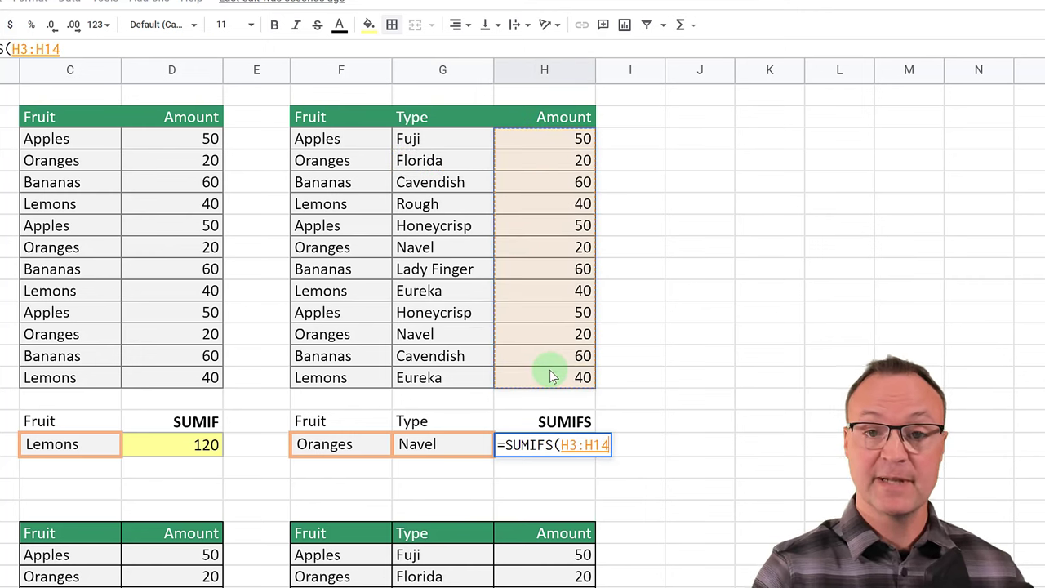
pyautogui.write(',')
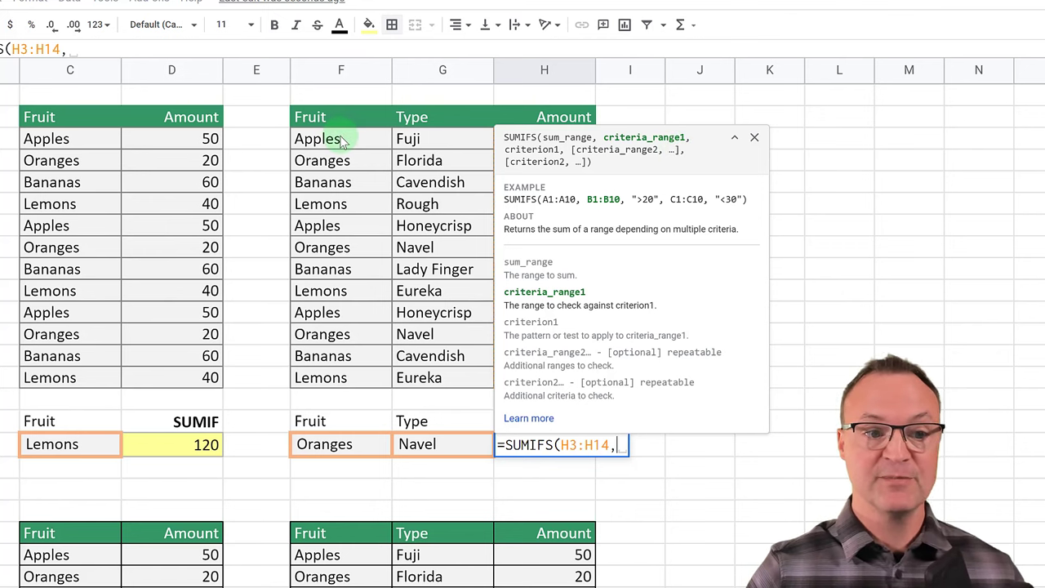
# Add the fruit condition to the SUMIFS formula, with F3:F14 as criteria range and F17 as criterion.
pyautogui.moveTo(343, 140); pyautogui.dragTo(331, 373)
pyautogui.write(',')
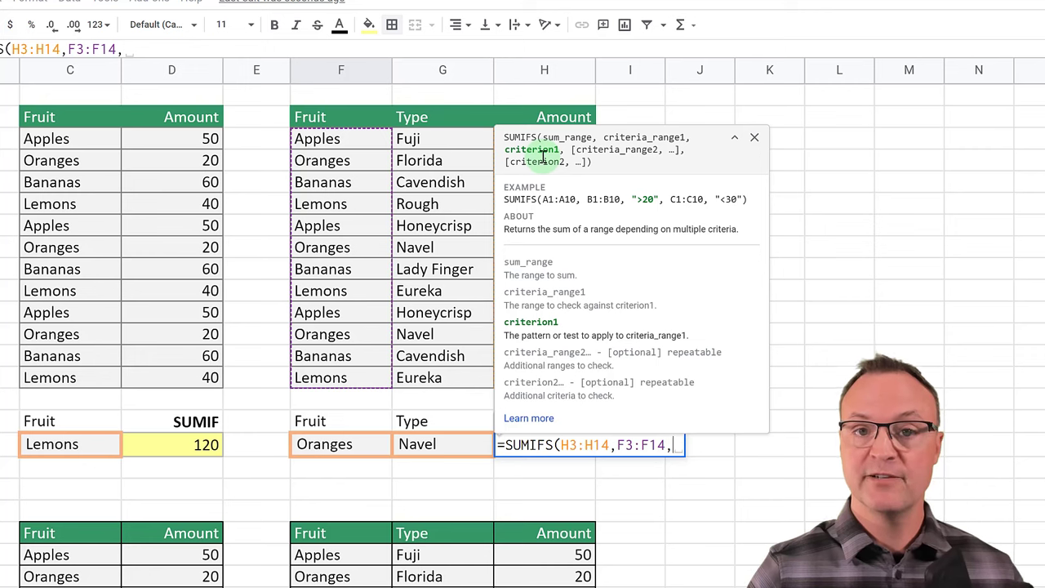
pyautogui.click(342, 452)
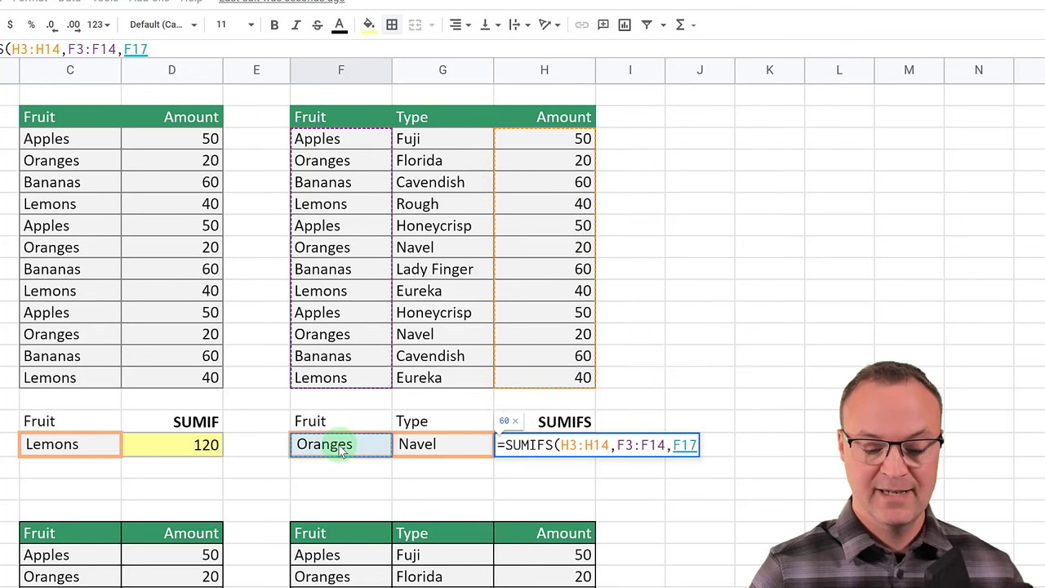
pyautogui.write(',')
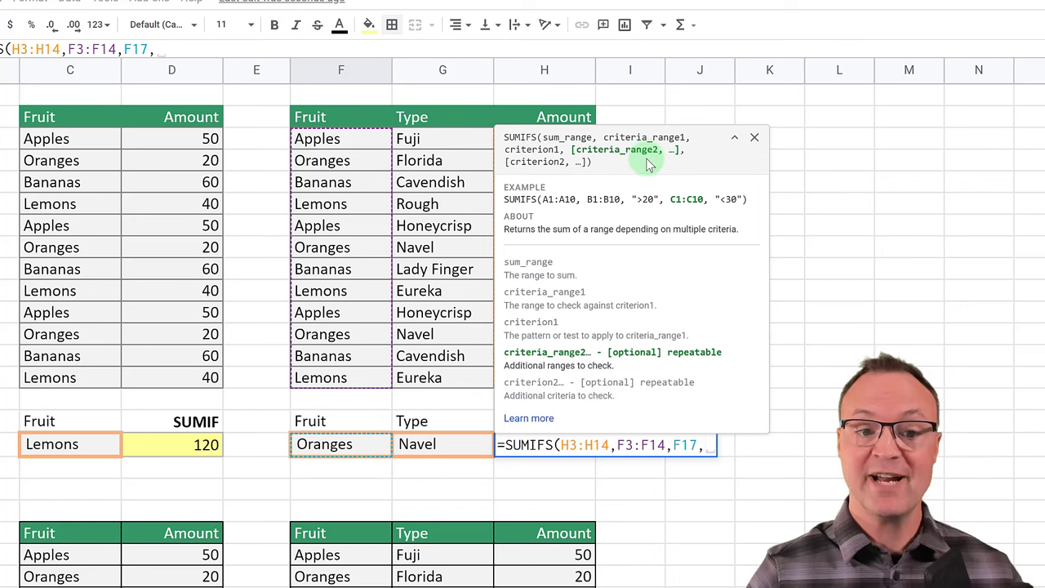
# Add the type condition with criteria range G3:G14 and criterion G17, and complete the SUMIFS formula.
pyautogui.click(413, 140)
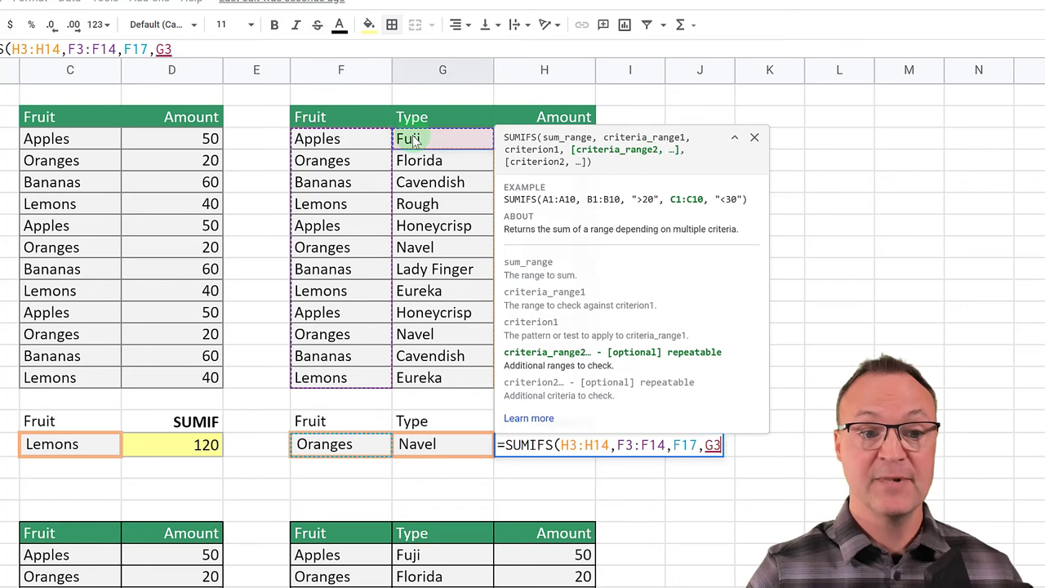
pyautogui.moveTo(413, 141); pyautogui.dragTo(401, 382)
pyautogui.write(',')
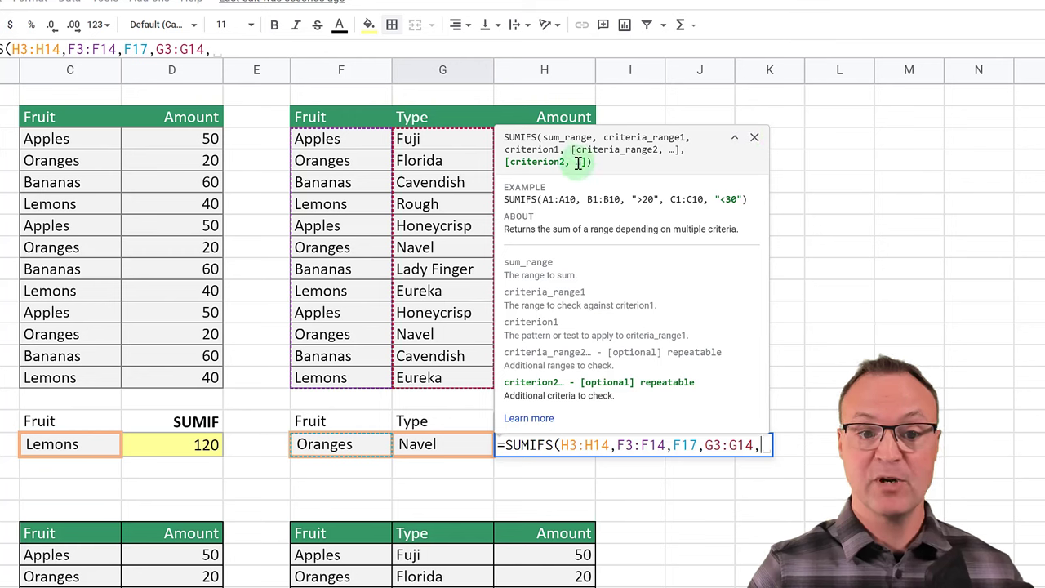
pyautogui.click(425, 443)
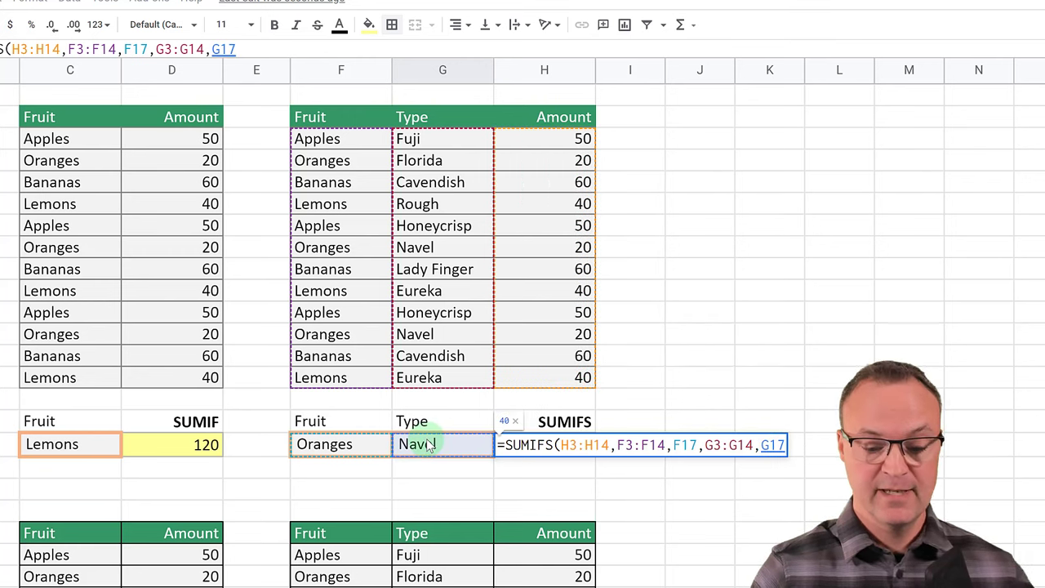
pyautogui.write(')')
pyautogui.press('Return')
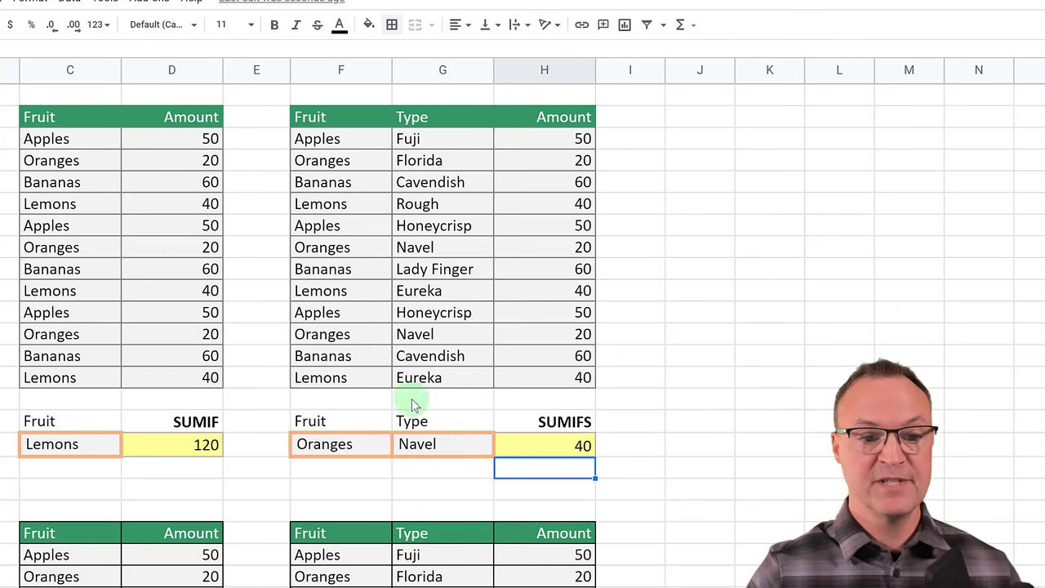
# Check the Oranges rows of type Navel in the Fruit, Type and Amount table against the SUMIFS result.
pyautogui.click(369, 335)
pyautogui.click(430, 341)
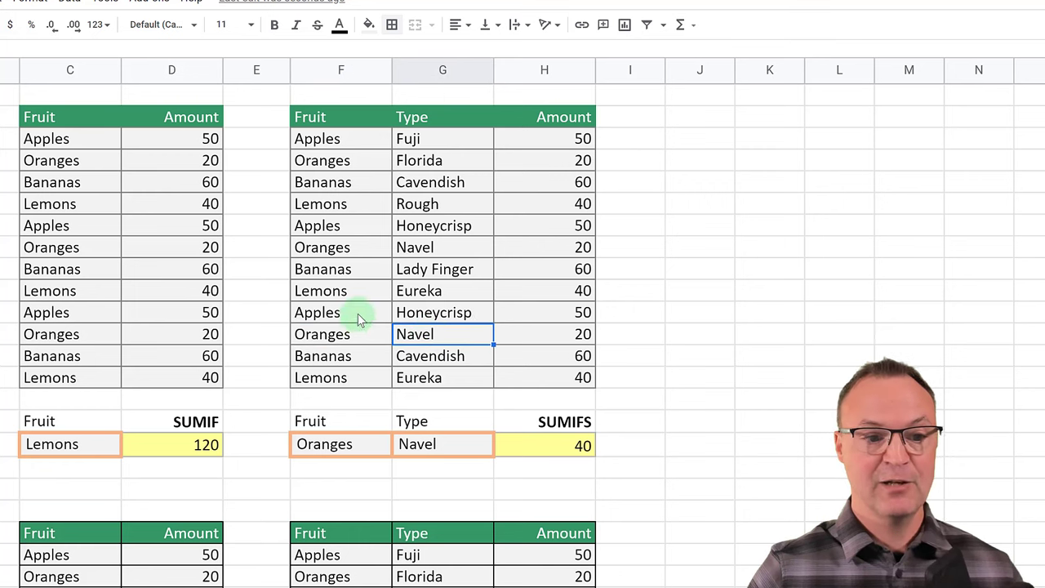
pyautogui.click(360, 248)
pyautogui.click(415, 248)
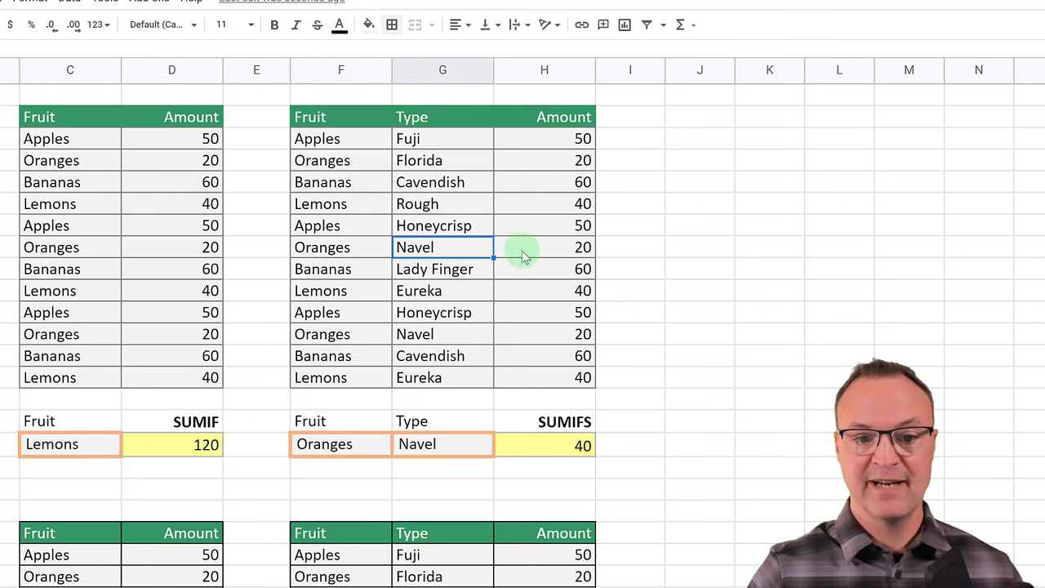
# Change the SUMIFS criteria in row 17 to fruit Apples and type Fuji.
pyautogui.click(350, 447)
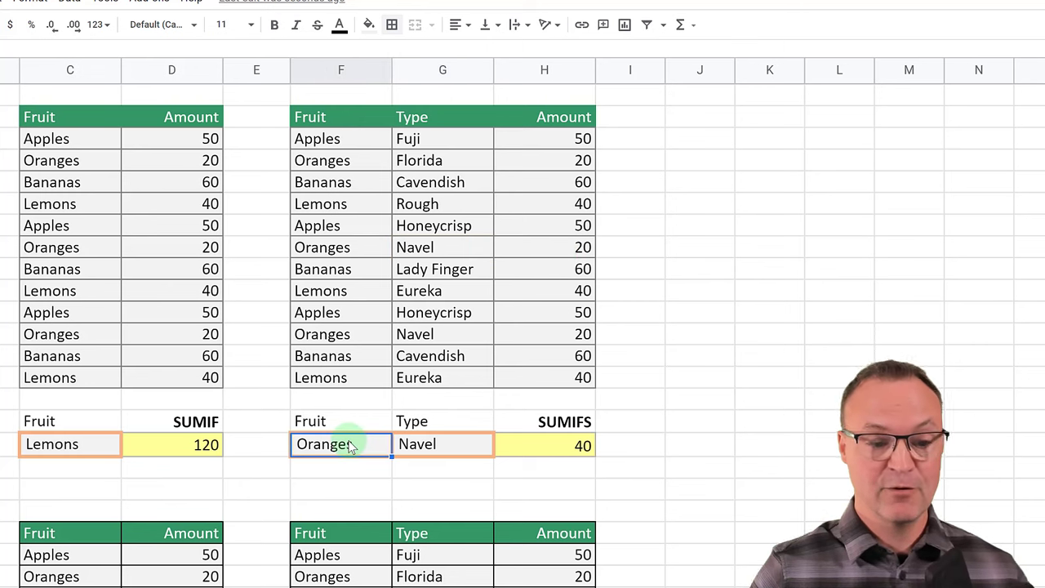
pyautogui.write('Apples')
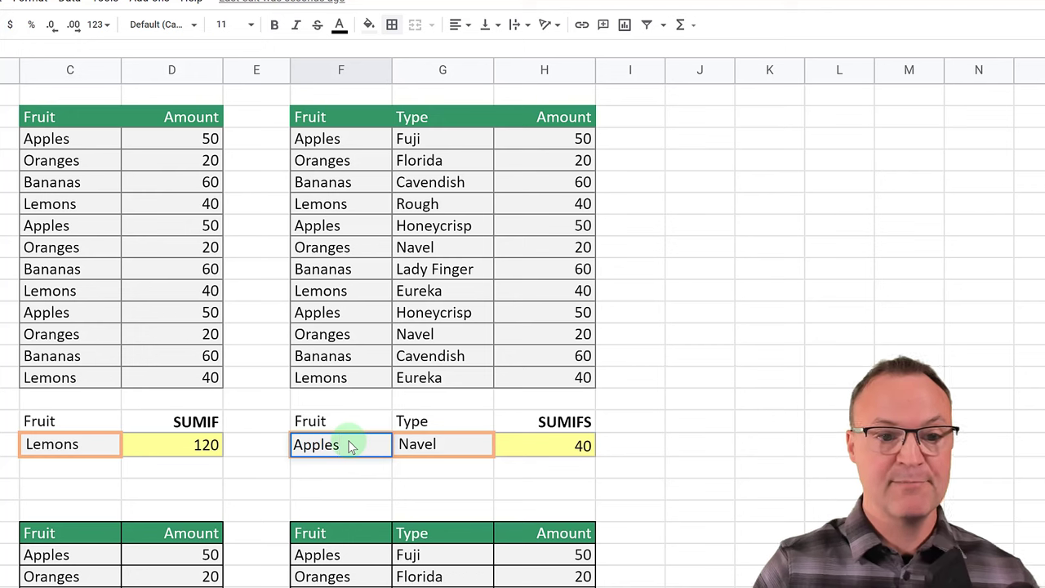
pyautogui.click(428, 447)
pyautogui.write('F')
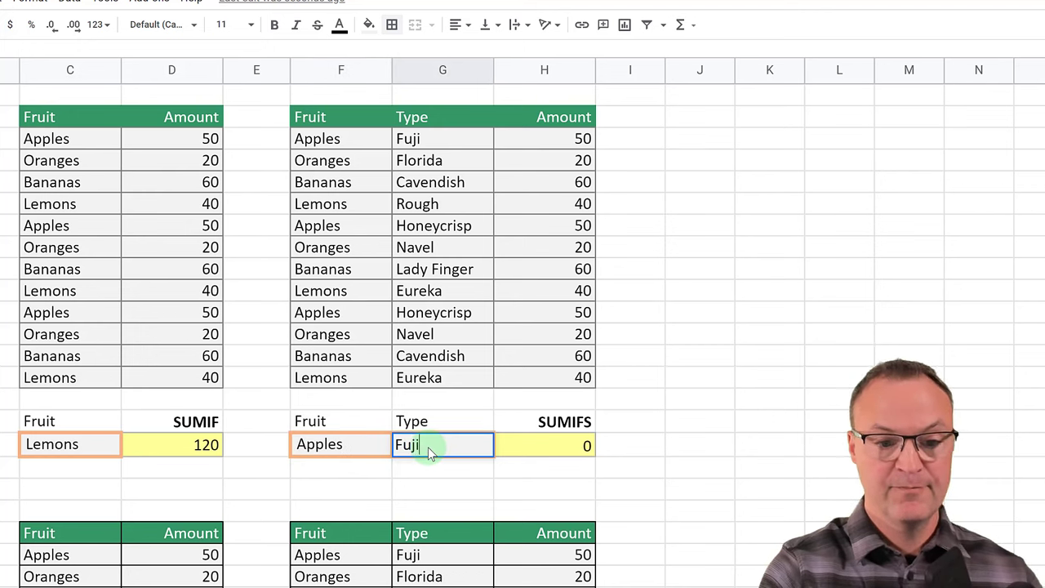
pyautogui.write('uji')
pyautogui.press('Return')
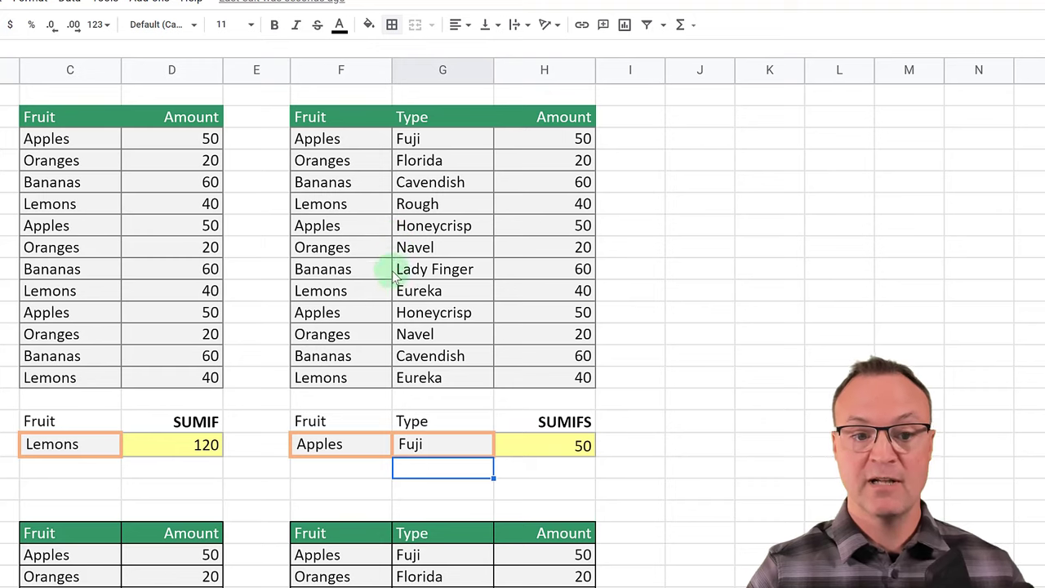
# Start a COUNTIF formula in the yellow cell below the COUNTIF label, beside the Apples criterion.
pyautogui.scroll(-3, 303, 459)
pyautogui.scroll(-1, 306, 449)
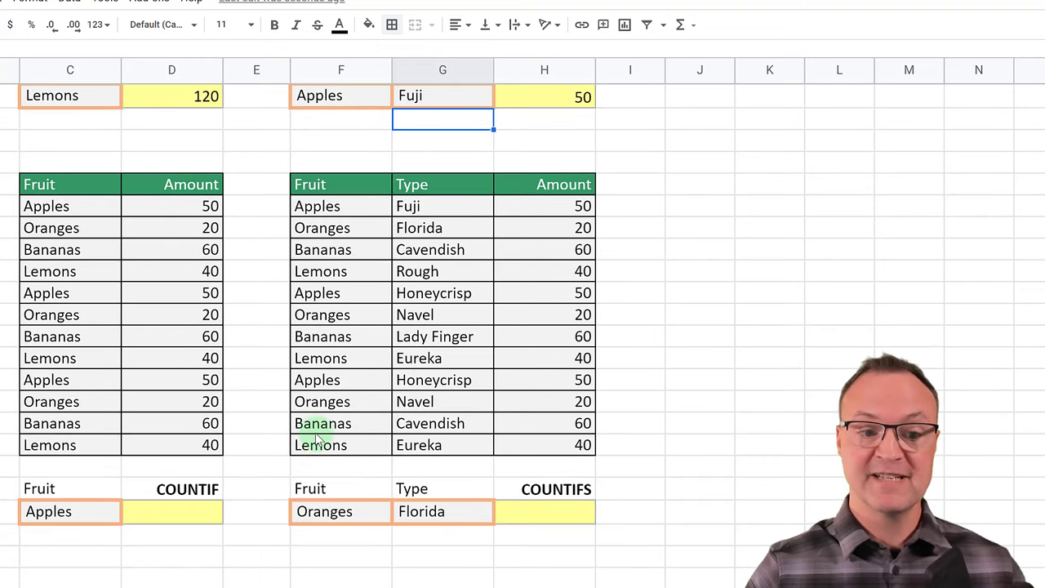
pyautogui.click(193, 521)
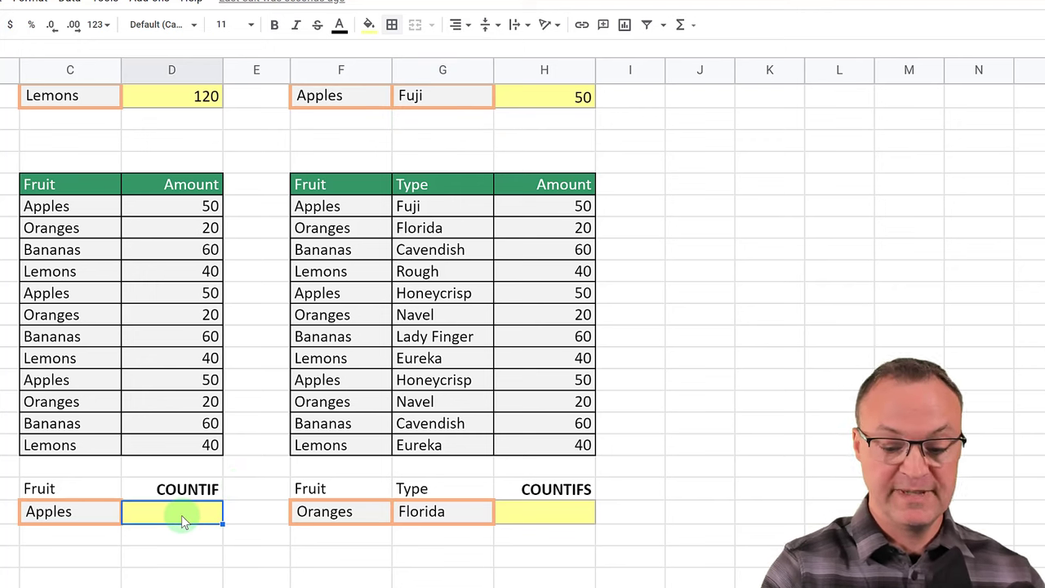
pyautogui.write('=')
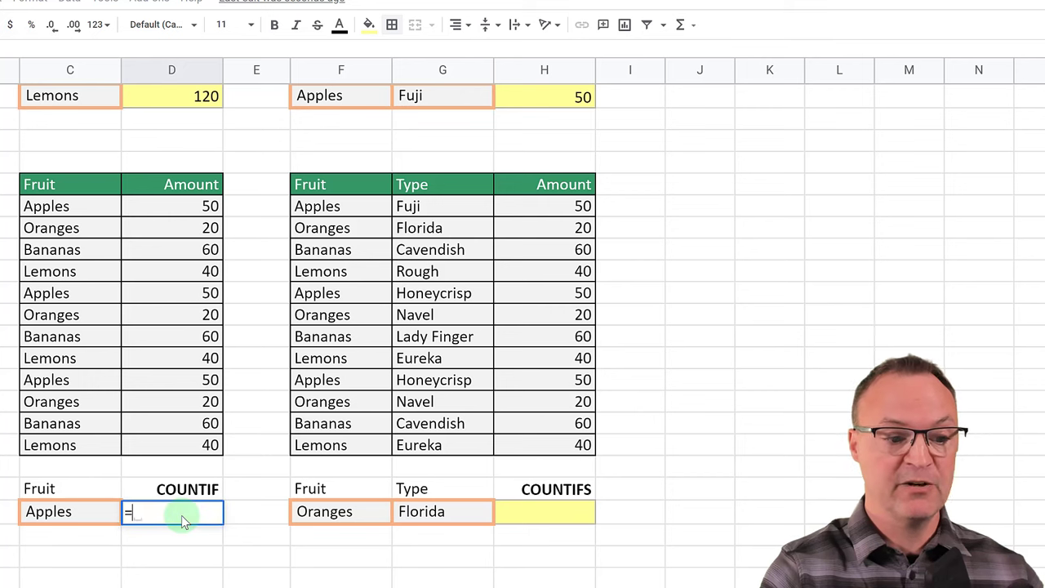
pyautogui.write('coun')
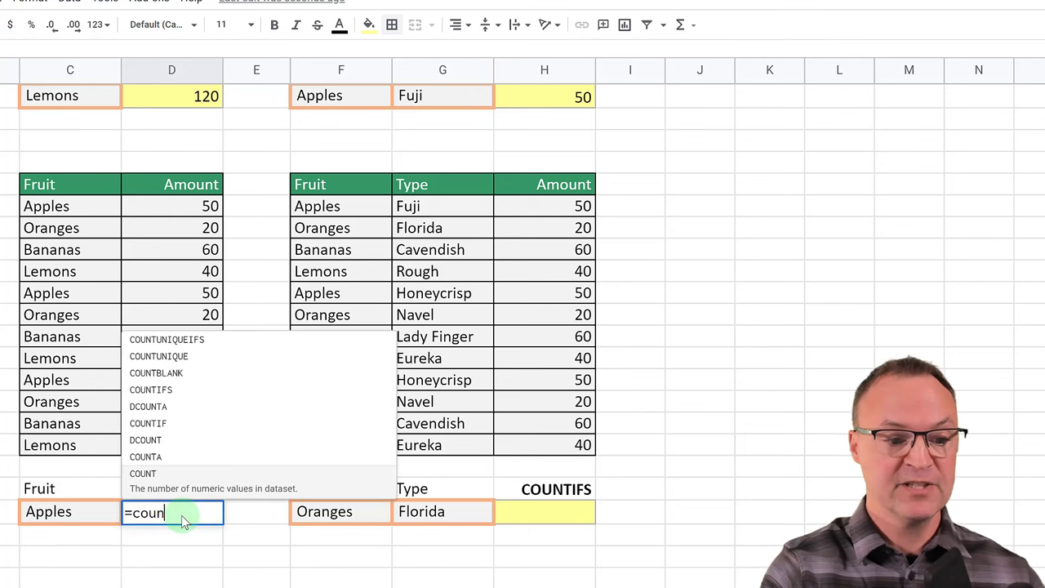
pyautogui.write('tif')
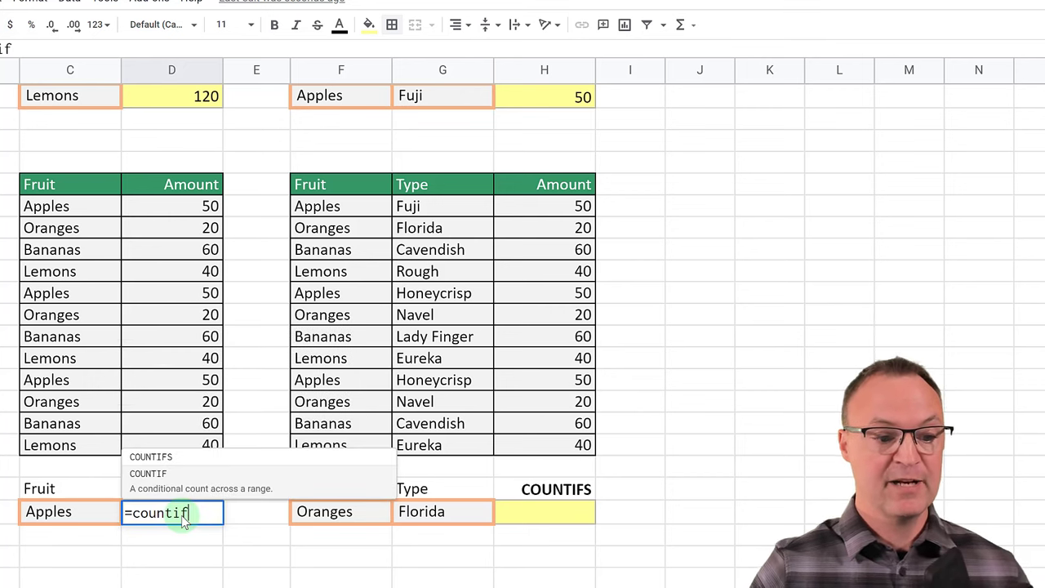
pyautogui.click(167, 485)
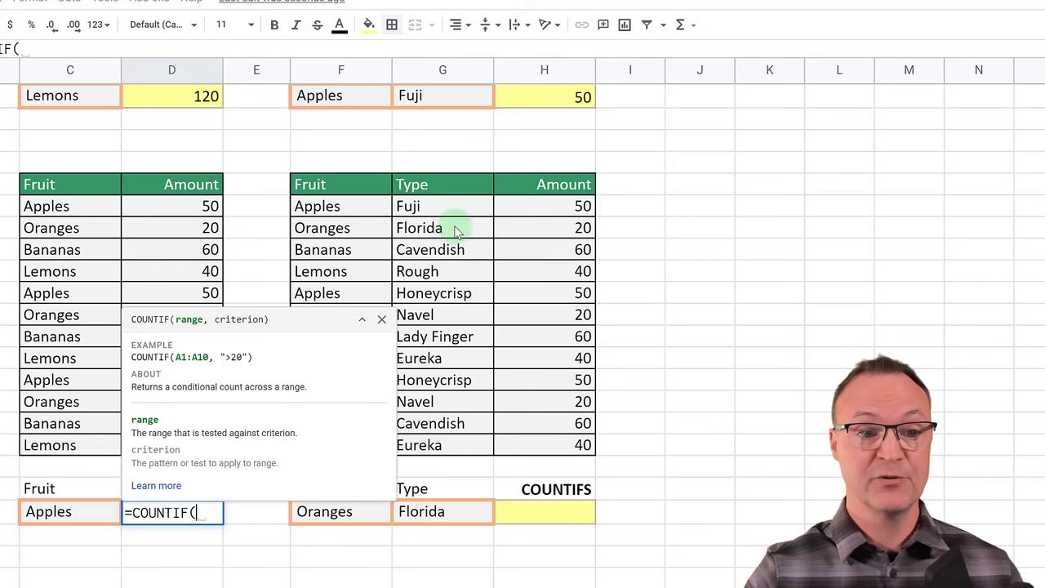
pyautogui.click(330, 142)
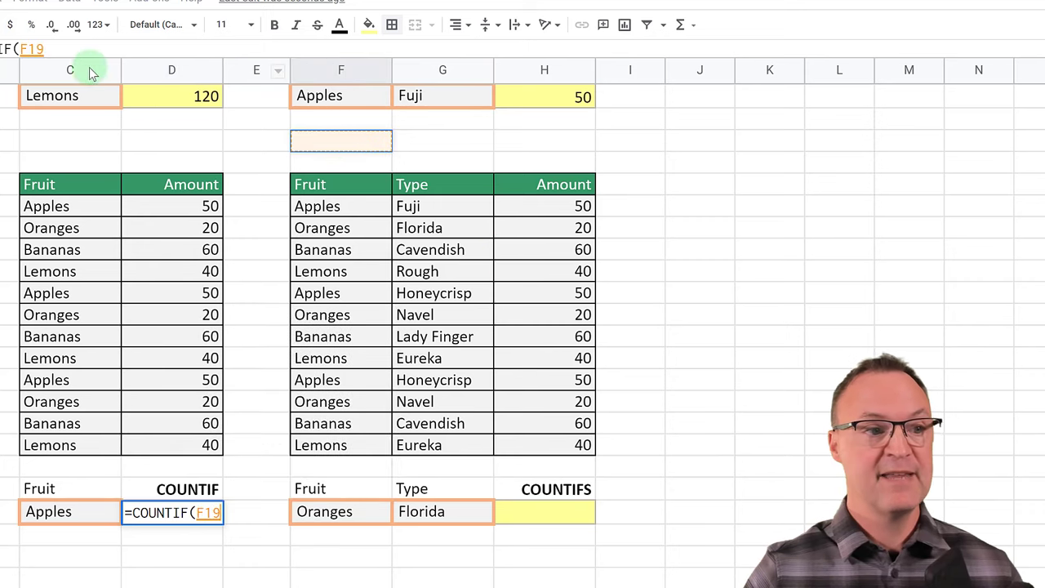
# Open the Google Sheets function list help page and look through the names, syntax and descriptions of the array functions.
pyautogui.click(680, 24)
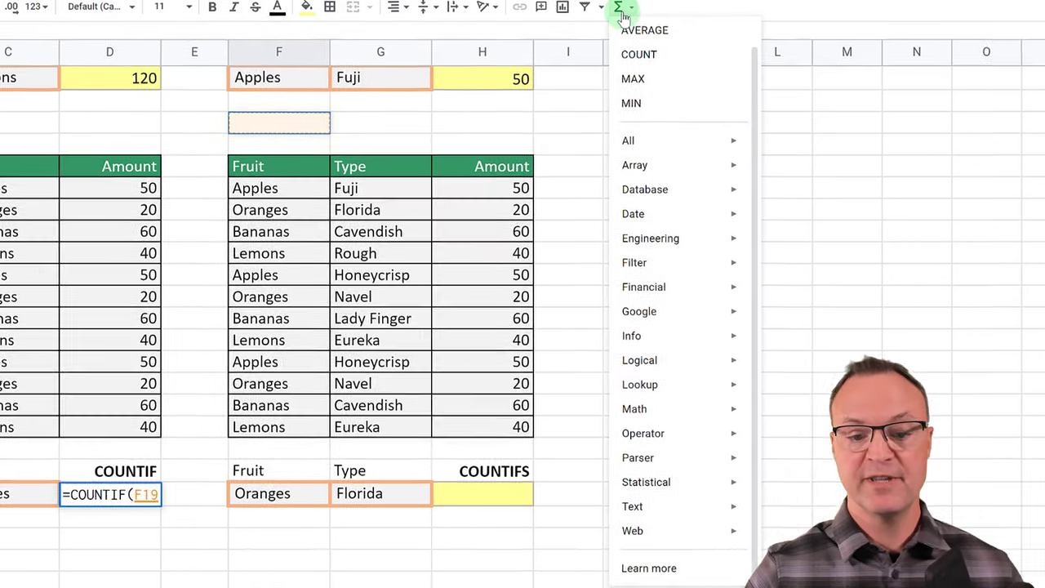
pyautogui.click(628, 569)
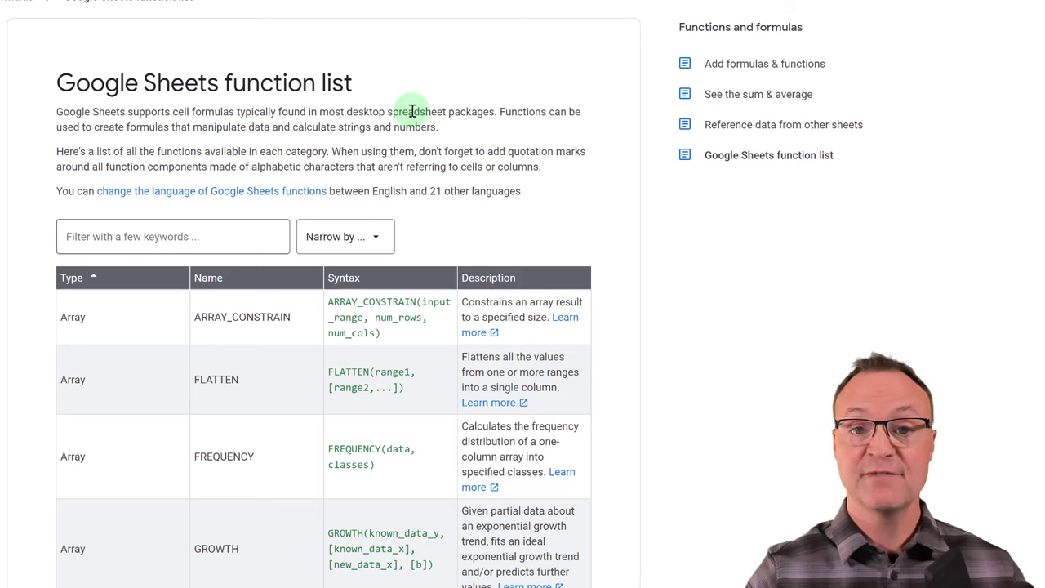
pyautogui.scroll(-2, 393, 193)
pyautogui.scroll(-3, 394, 194)
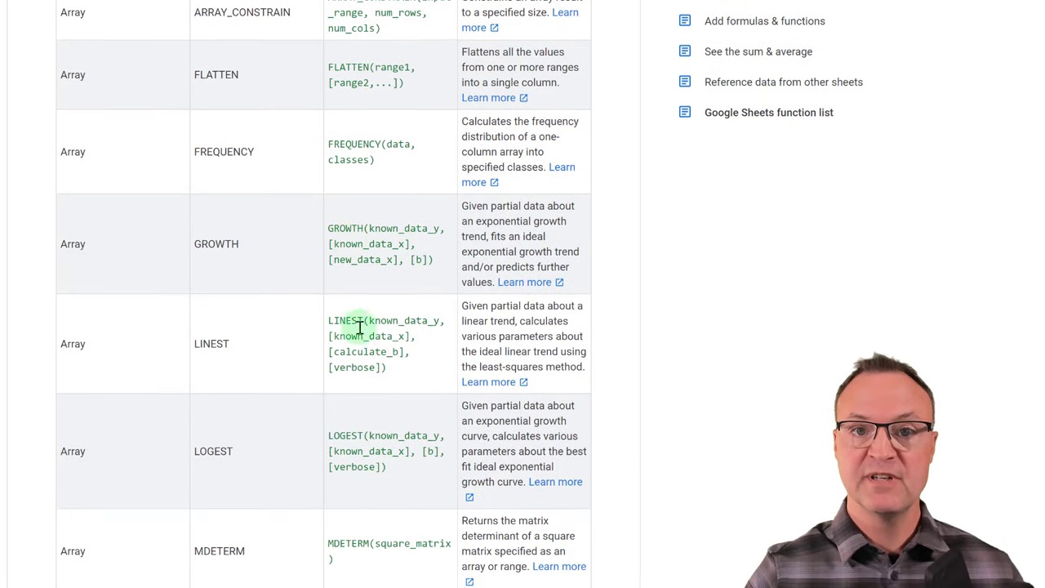
pyautogui.scroll(2, 334, 328)
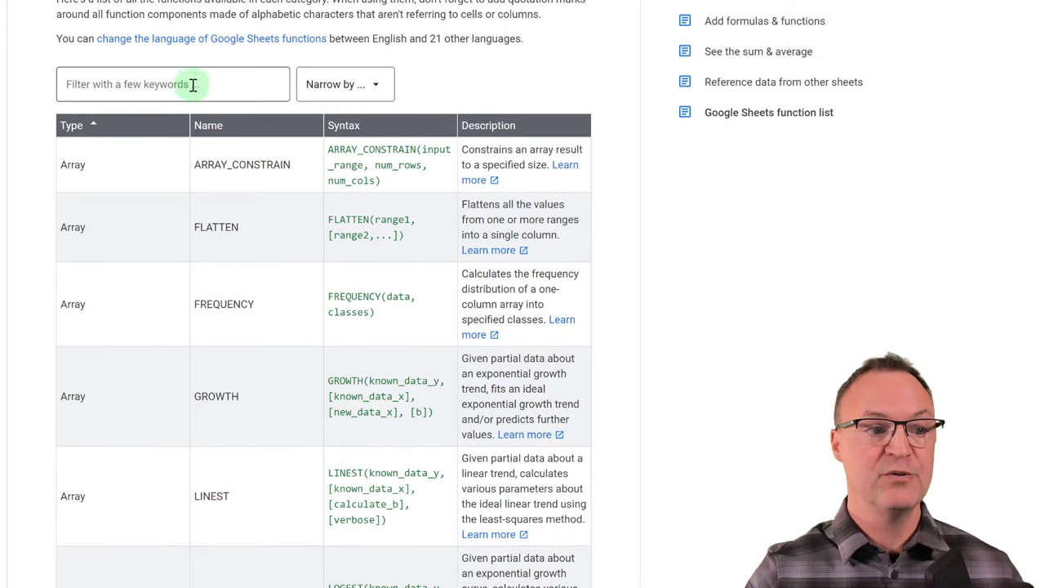
pyautogui.scroll(-1, 211, 305)
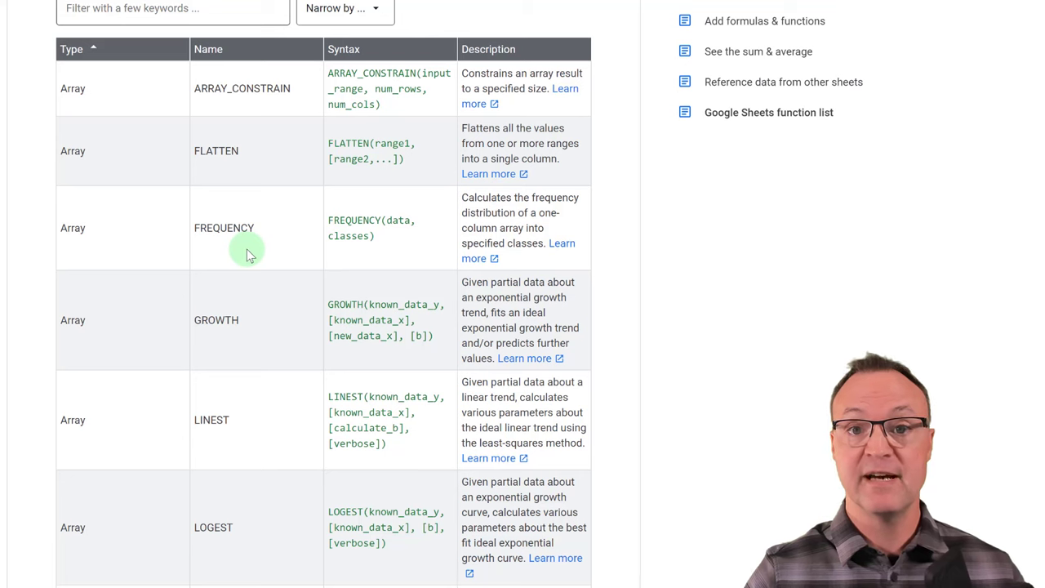
pyautogui.scroll(-2, 249, 254)
pyautogui.scroll(5, 249, 249)
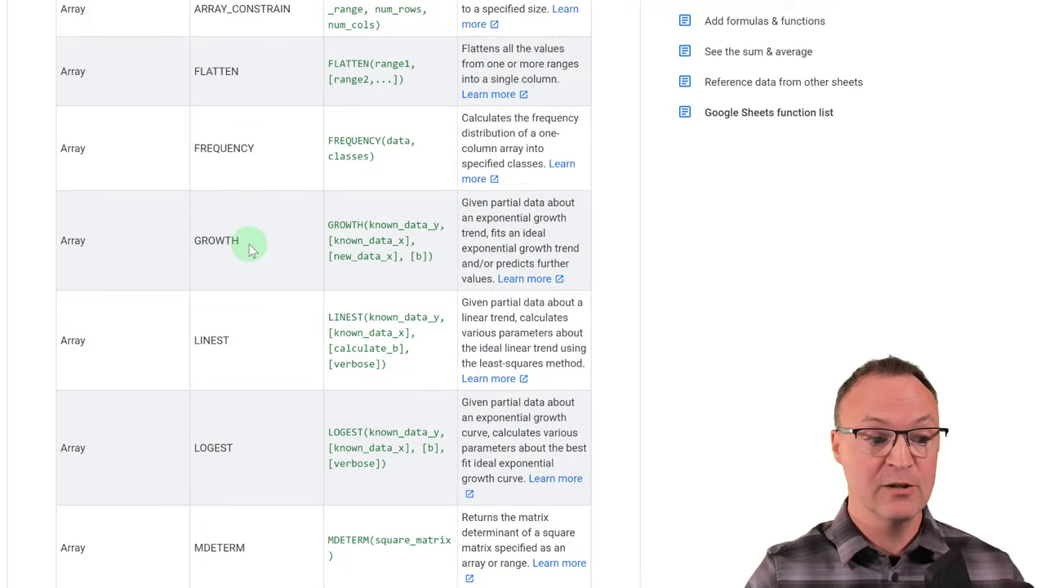